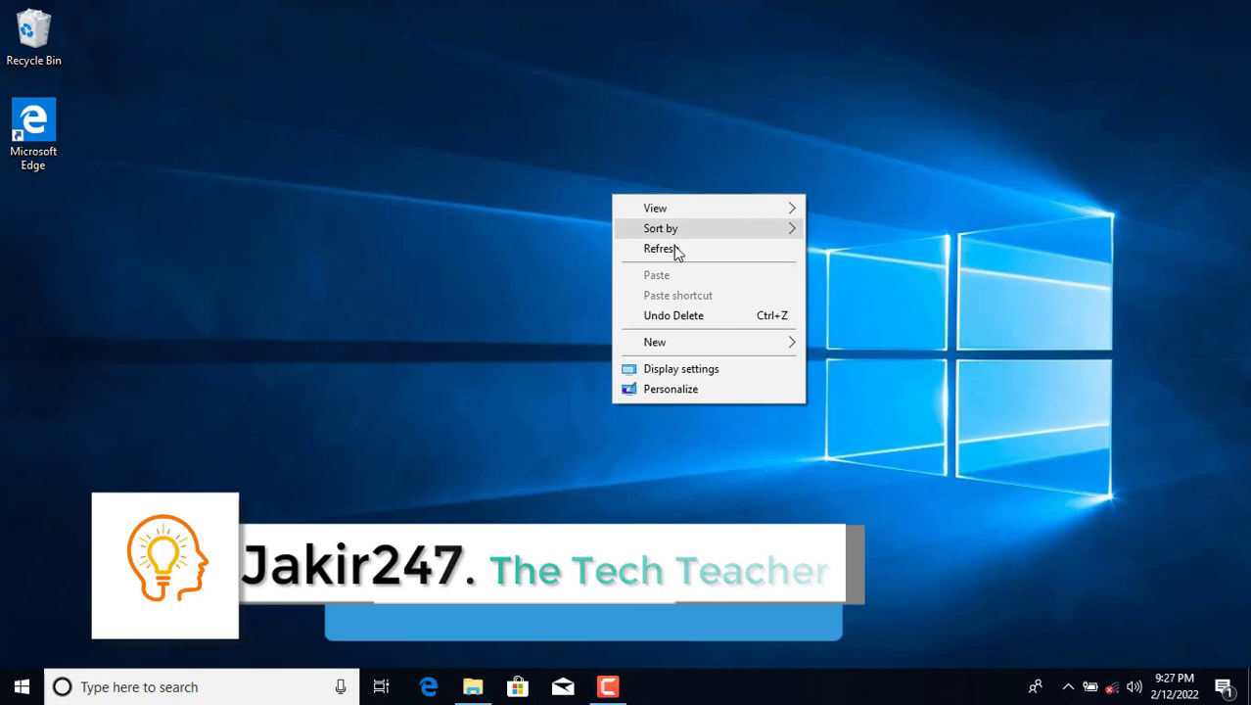
pyautogui.click(662, 249)
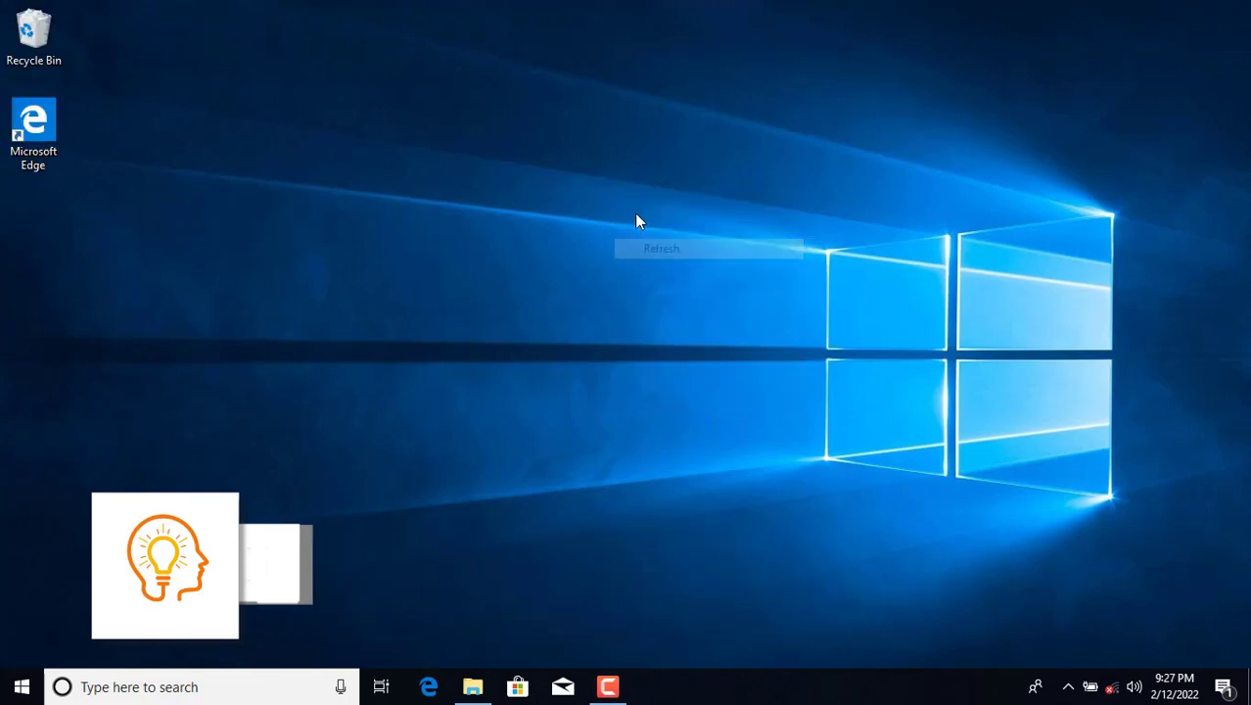
pyautogui.rightClick(635, 214)
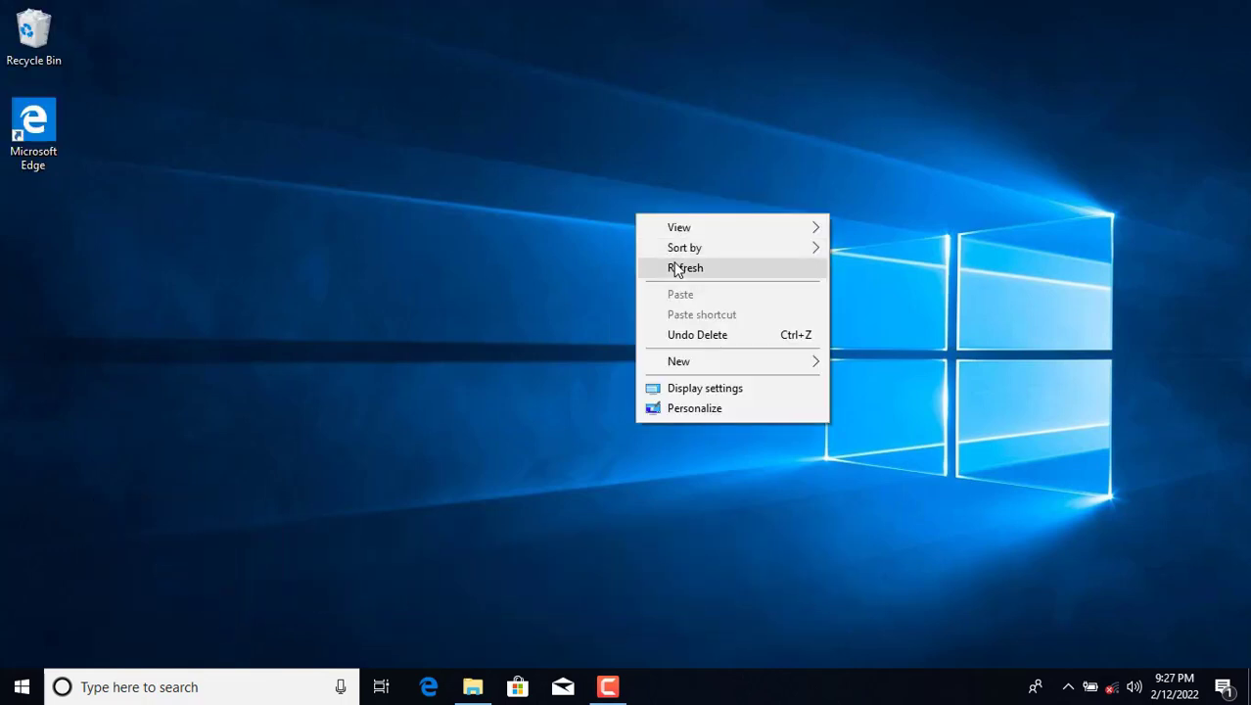
pyautogui.click(675, 268)
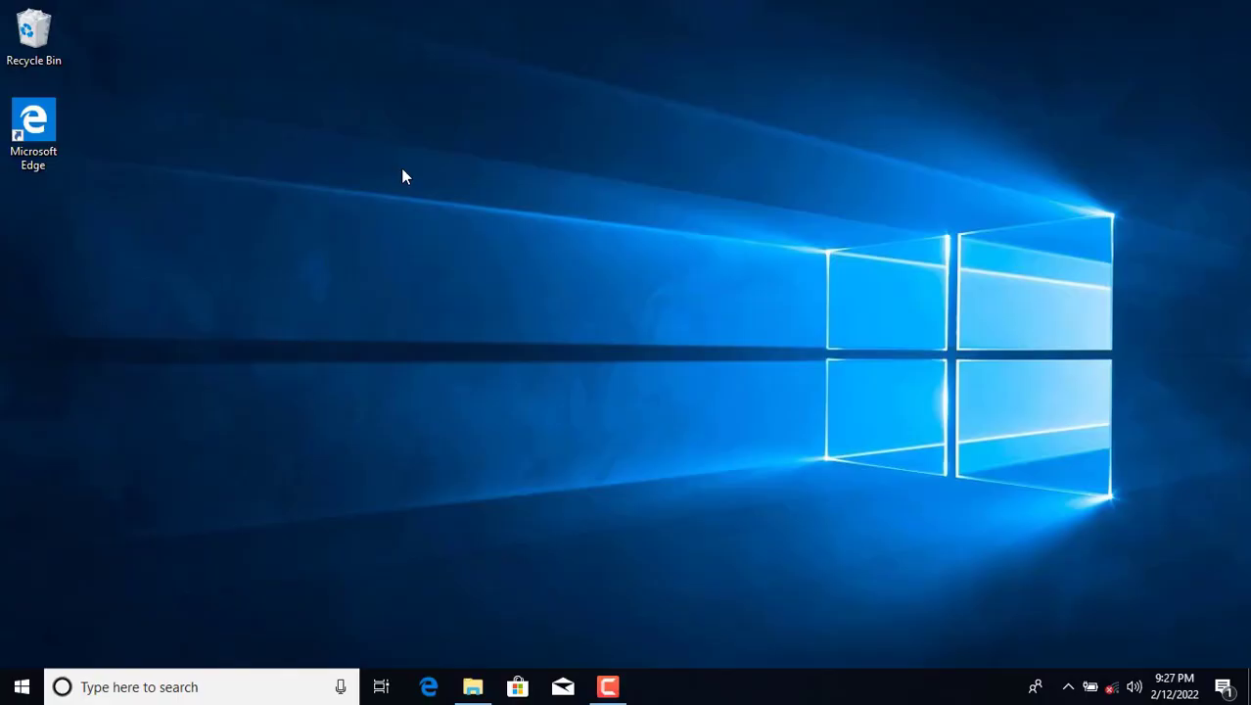
# Step: Set the desktop background to the night sky picture with the green tent and close the personalization settings
pyautogui.rightClick(402, 171)
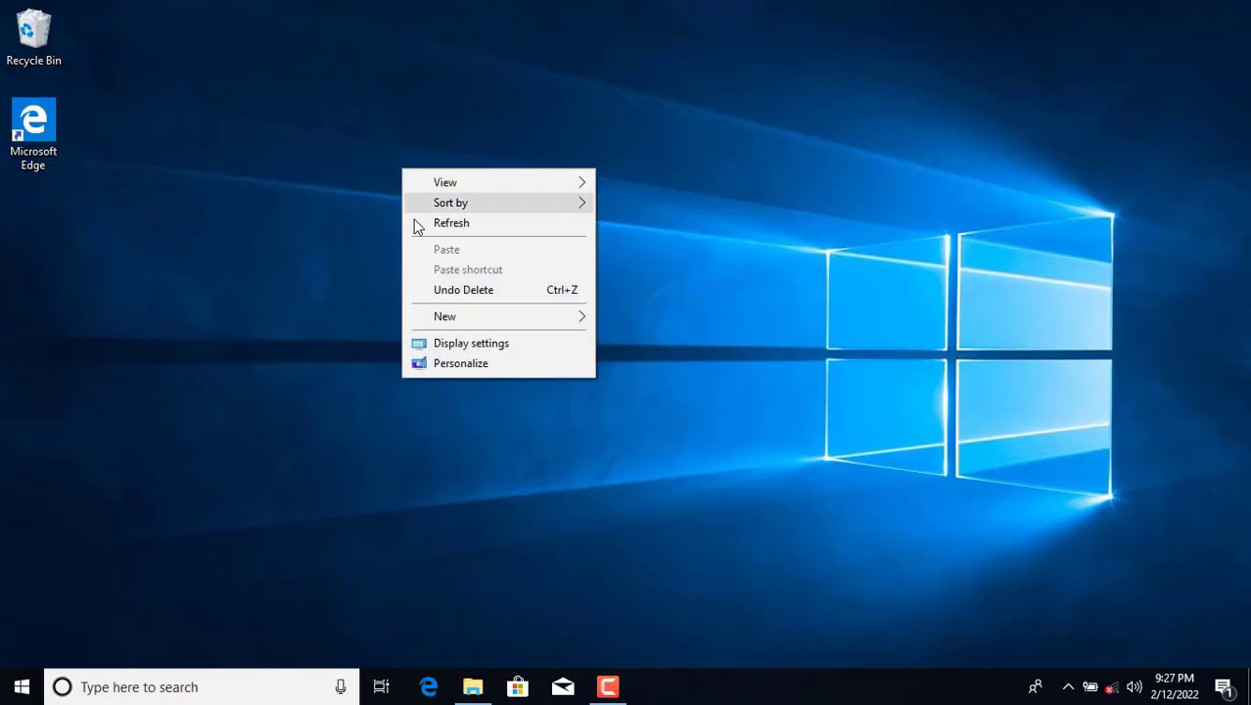
pyautogui.click(459, 363)
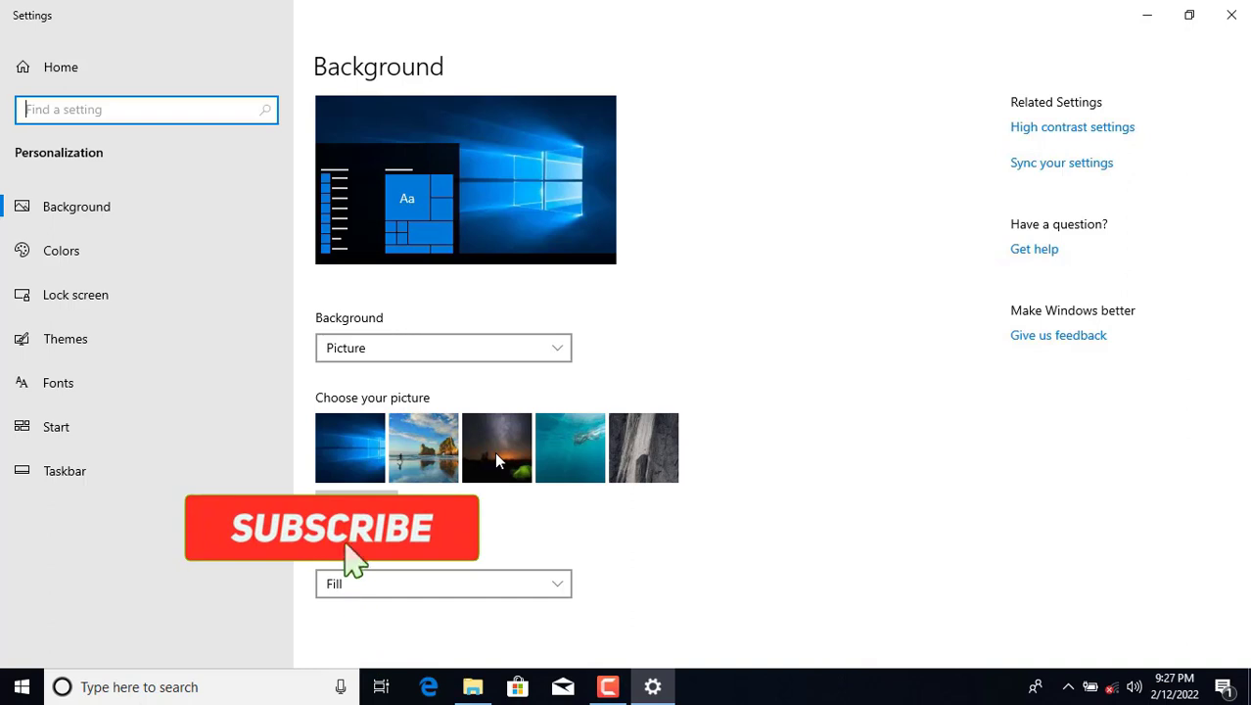
pyautogui.click(494, 451)
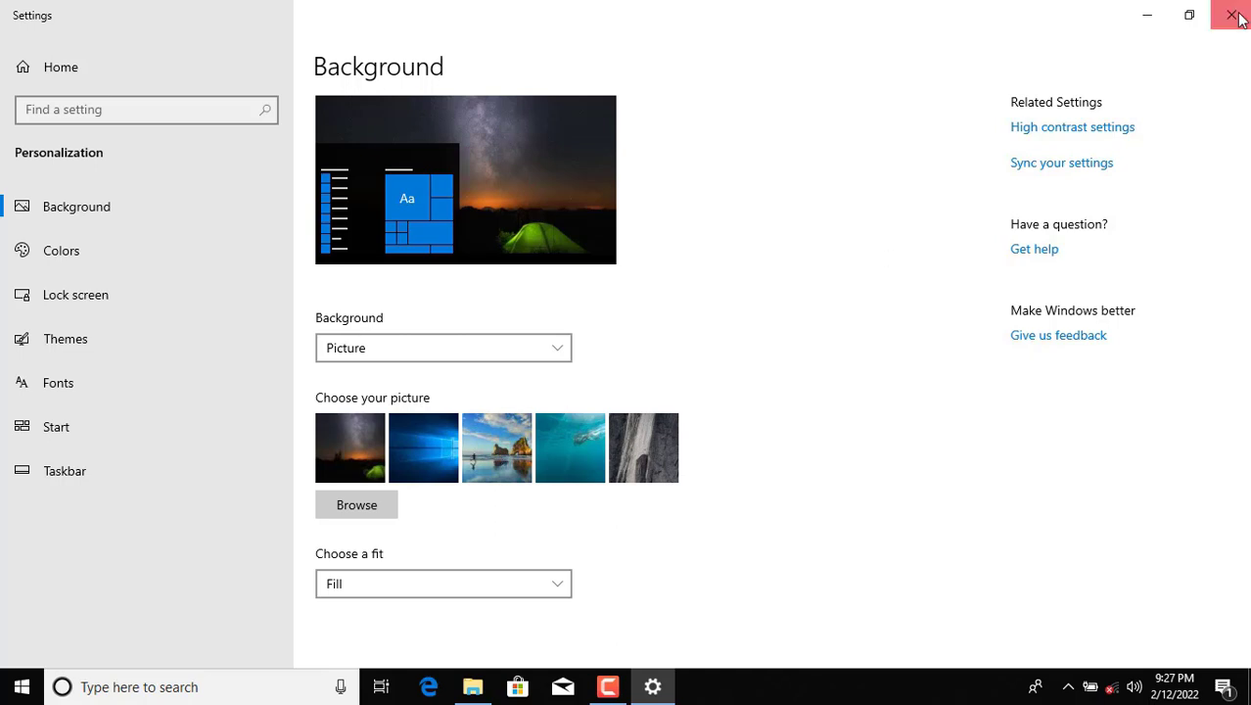
pyautogui.click(1231, 16)
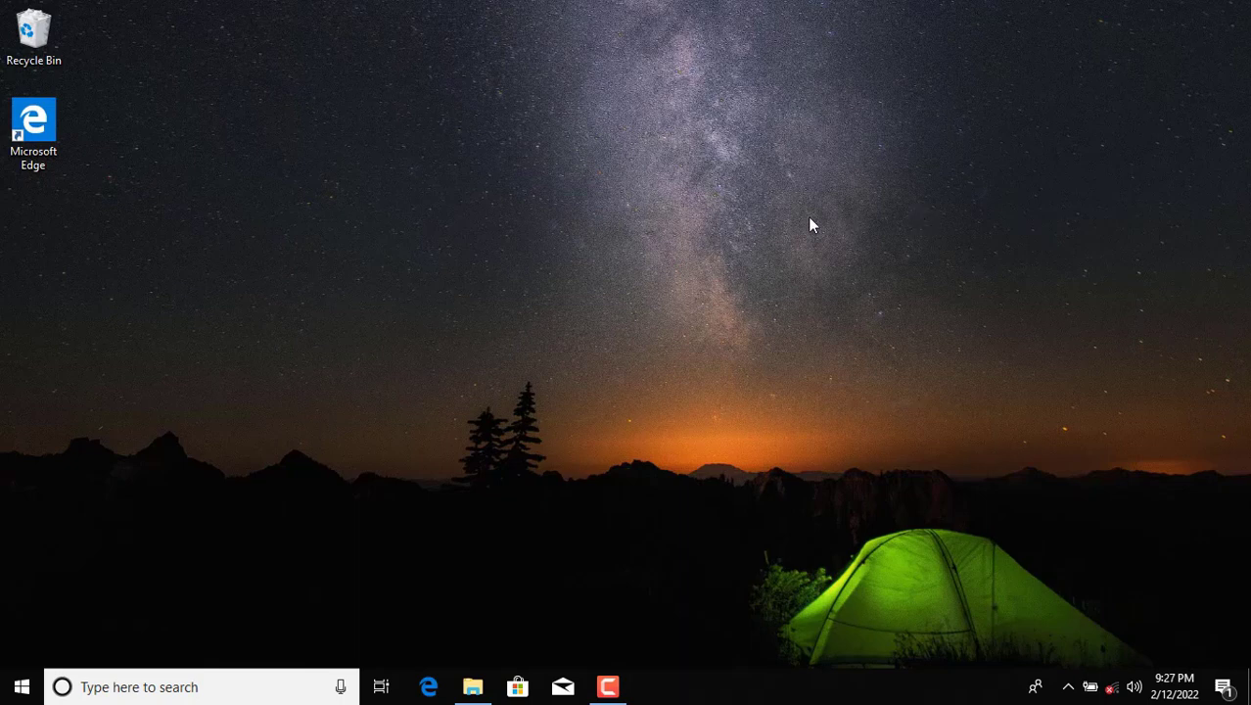
pyautogui.rightClick(575, 164)
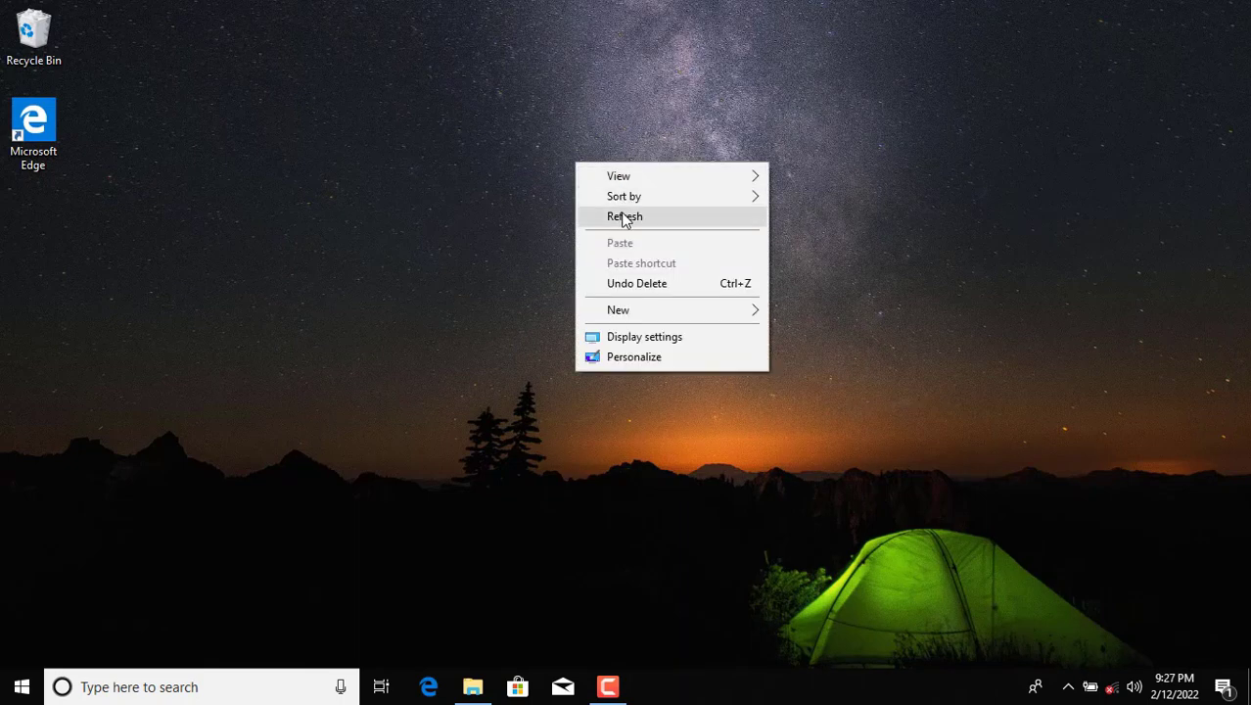
pyautogui.click(599, 216)
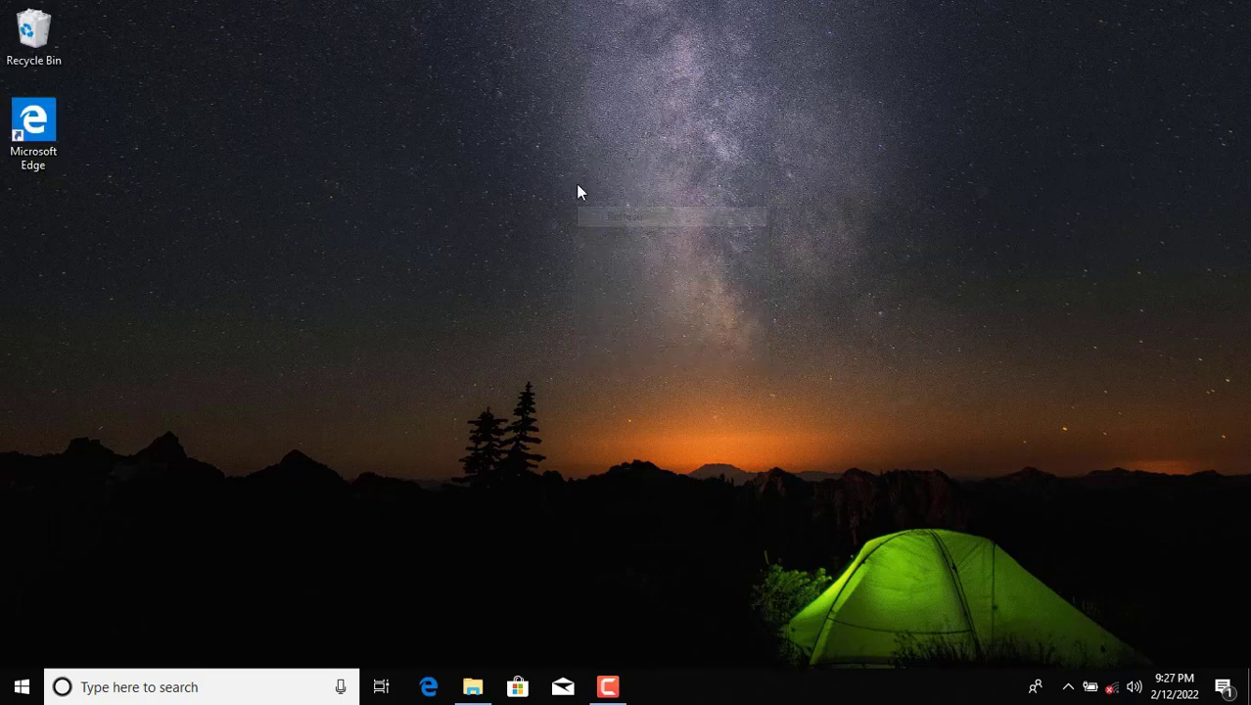
pyautogui.rightClick(574, 179)
pyautogui.click(623, 229)
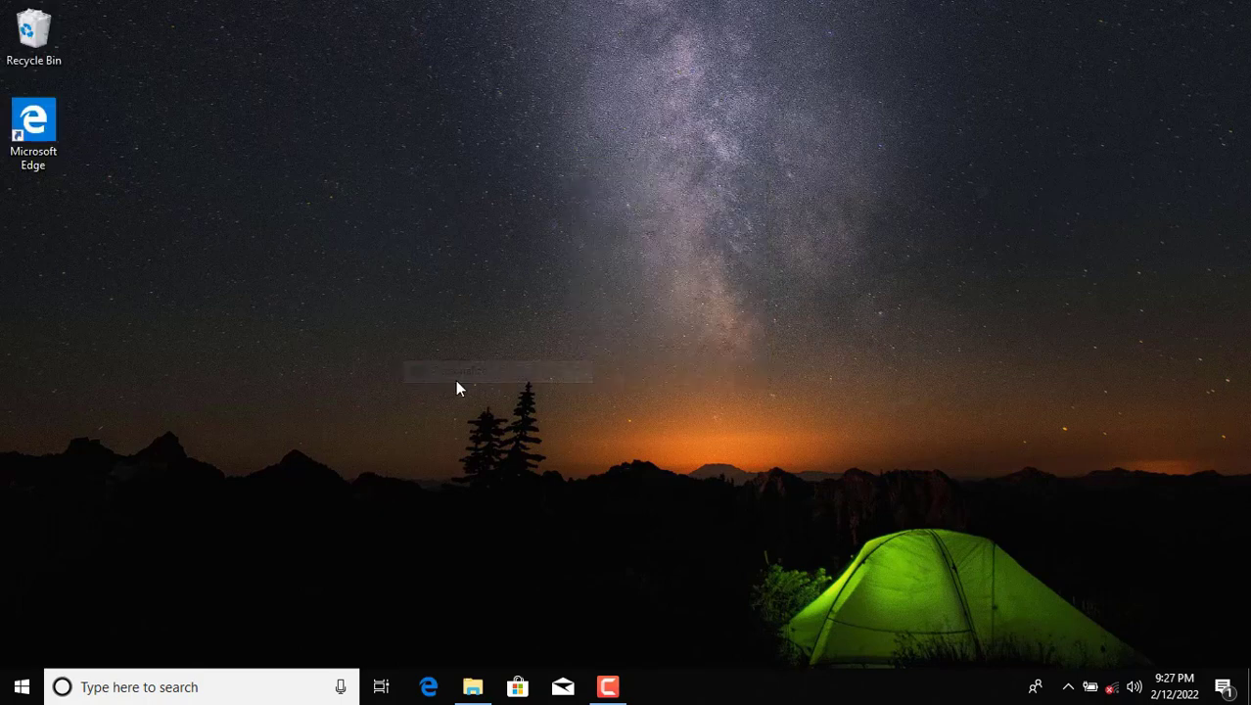
# Step: Enable the Computer, User's Files, Network and Control Panel desktop icons in the theme's desktop icon settings, and close the settings
pyautogui.press('super+i')
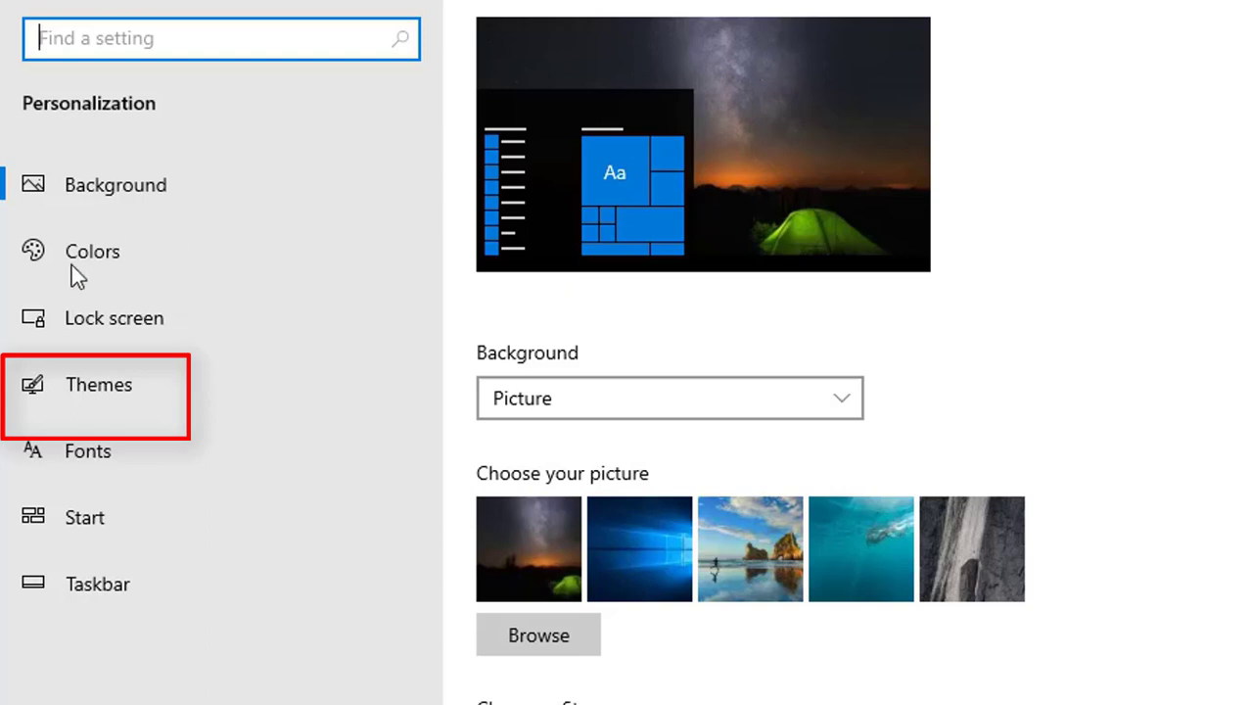
pyautogui.click(67, 387)
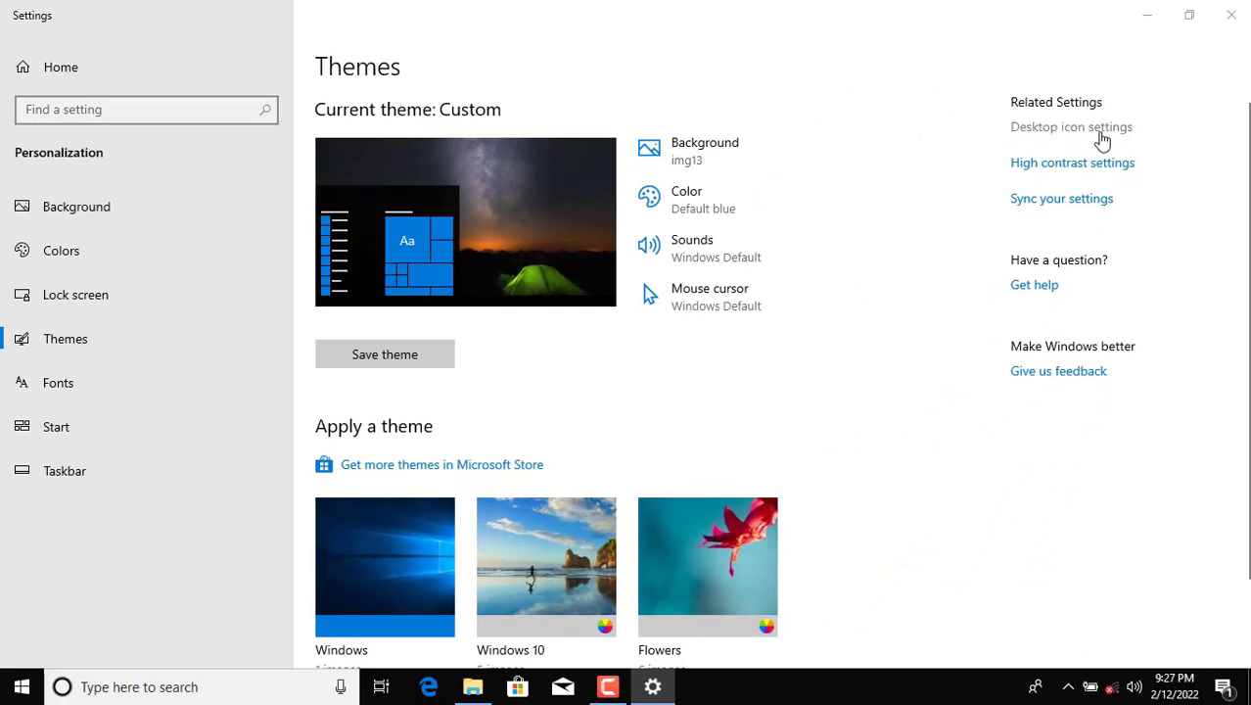
pyautogui.click(1100, 134)
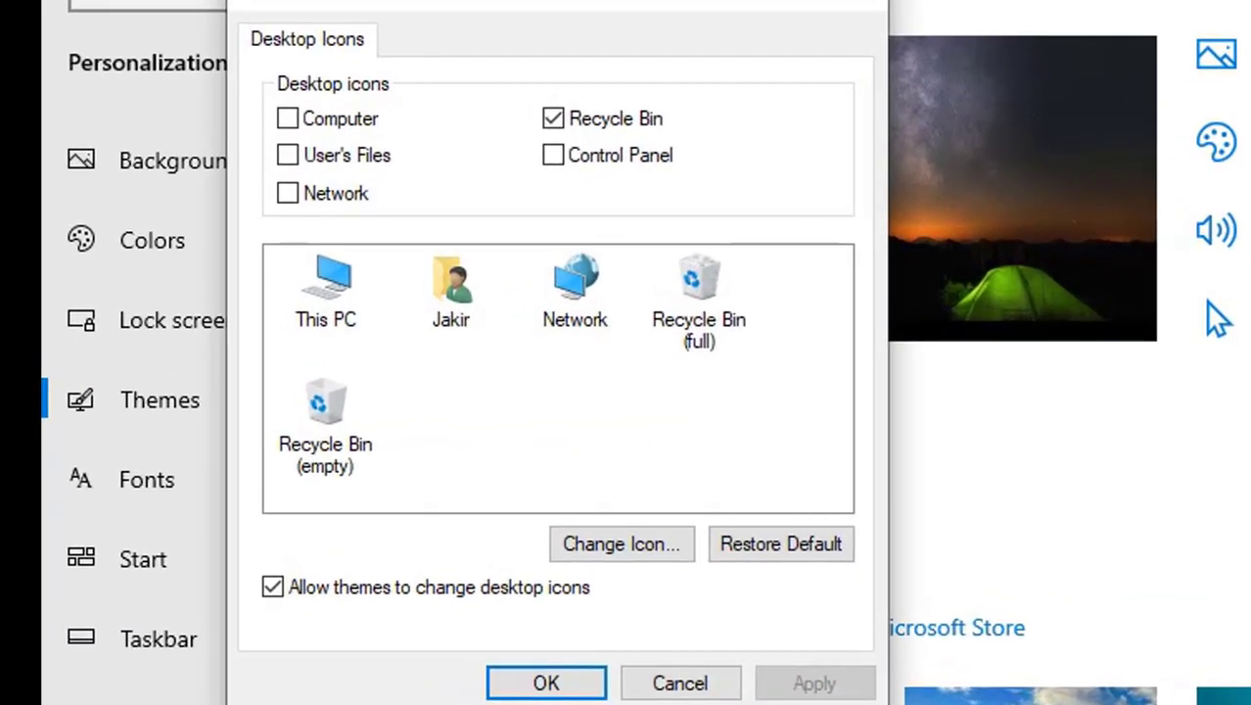
pyautogui.click(344, 125)
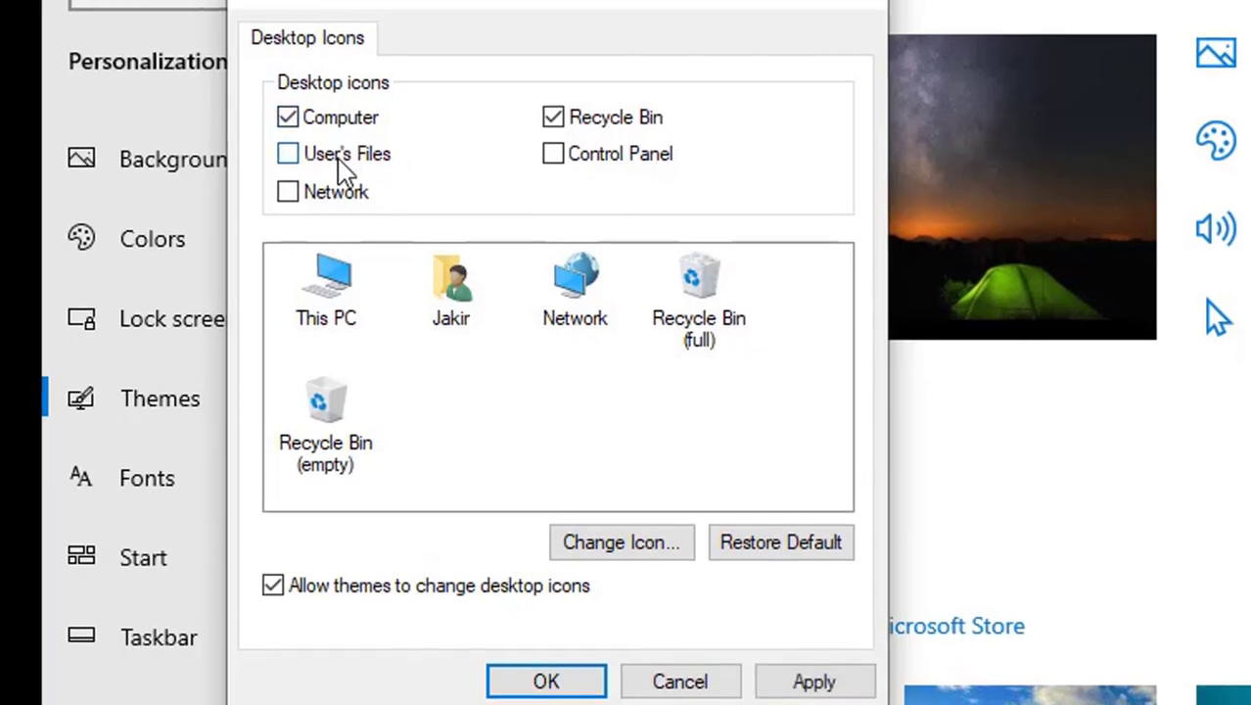
pyautogui.click(333, 153)
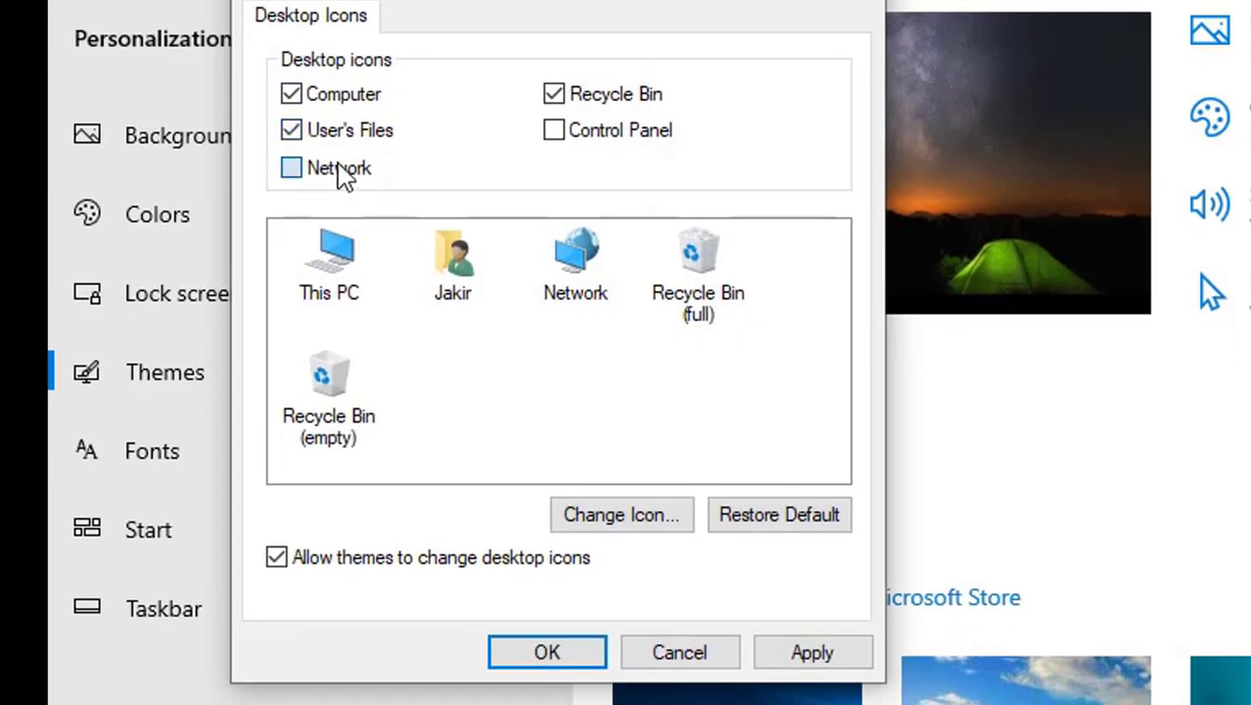
pyautogui.click(335, 174)
pyautogui.click(588, 137)
pyautogui.click(830, 662)
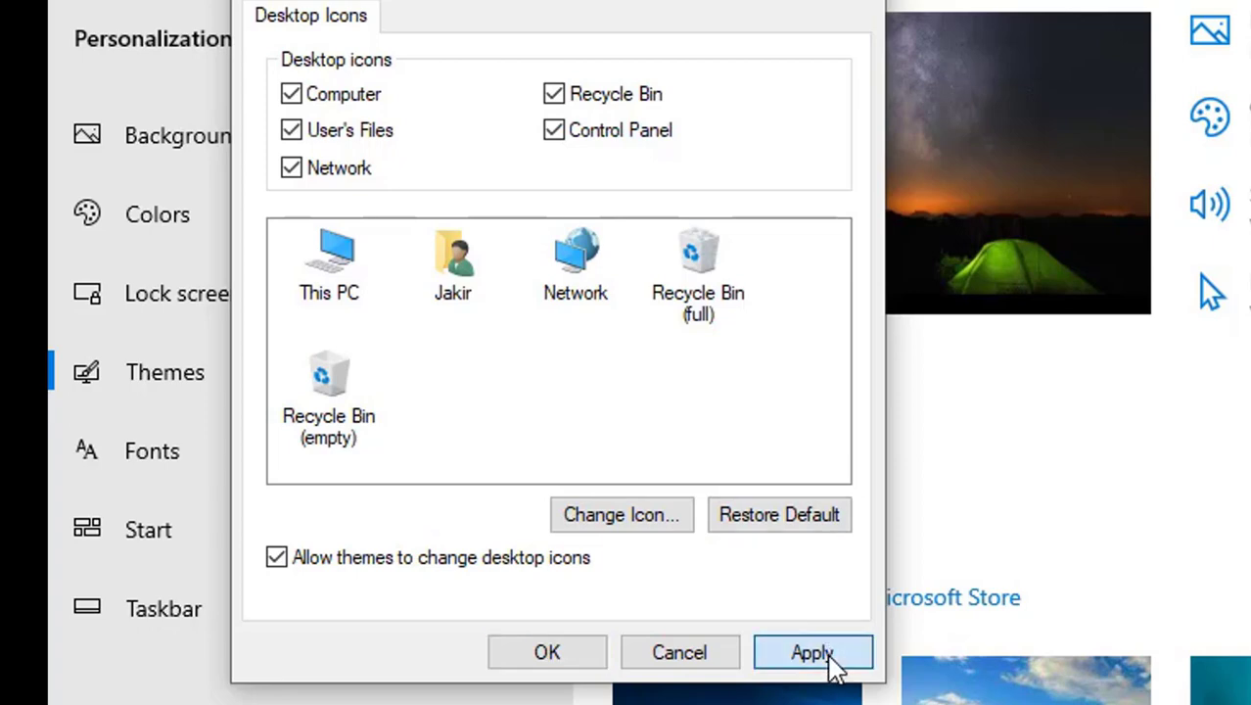
pyautogui.click(561, 660)
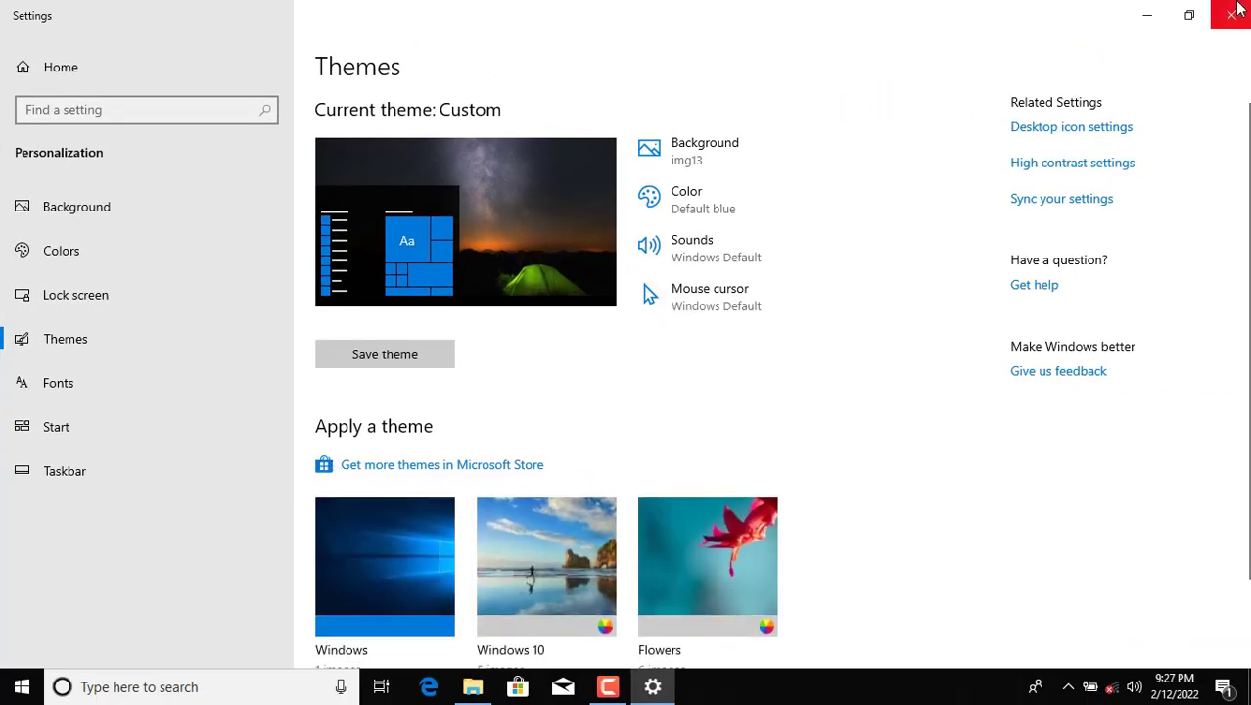
pyautogui.click(1228, 14)
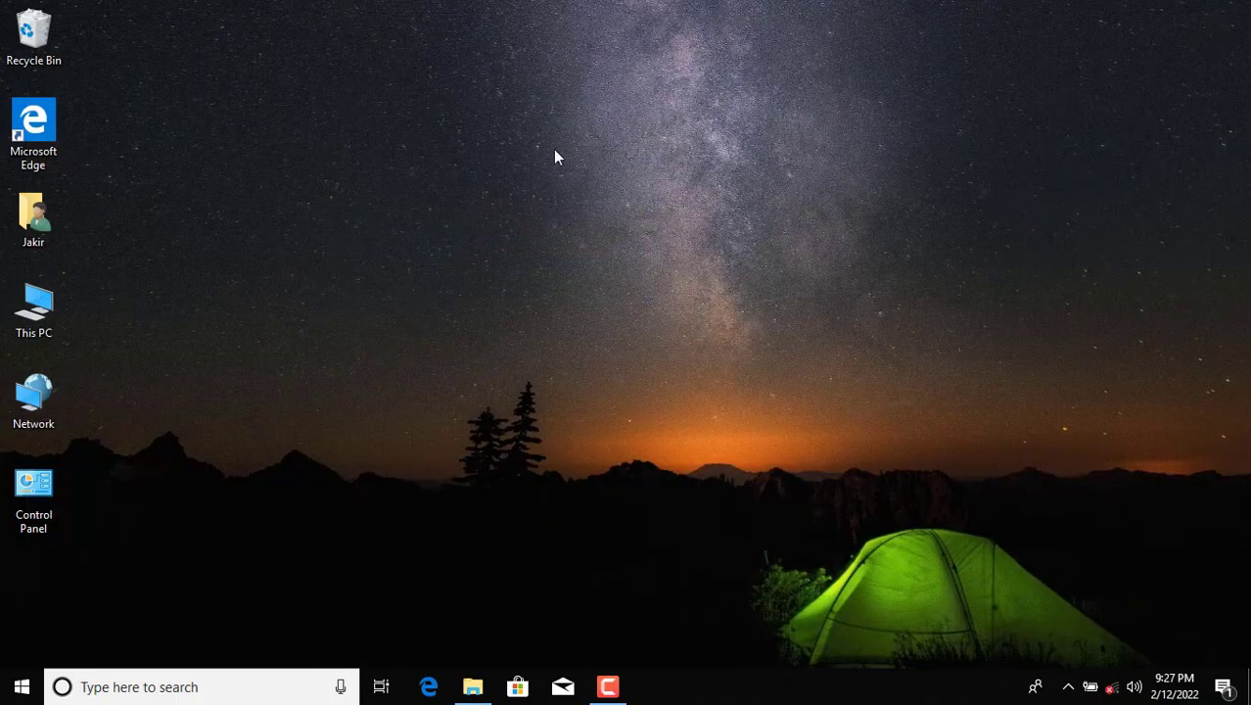
# Step: Sort the desktop icons by name
pyautogui.rightClick(457, 95)
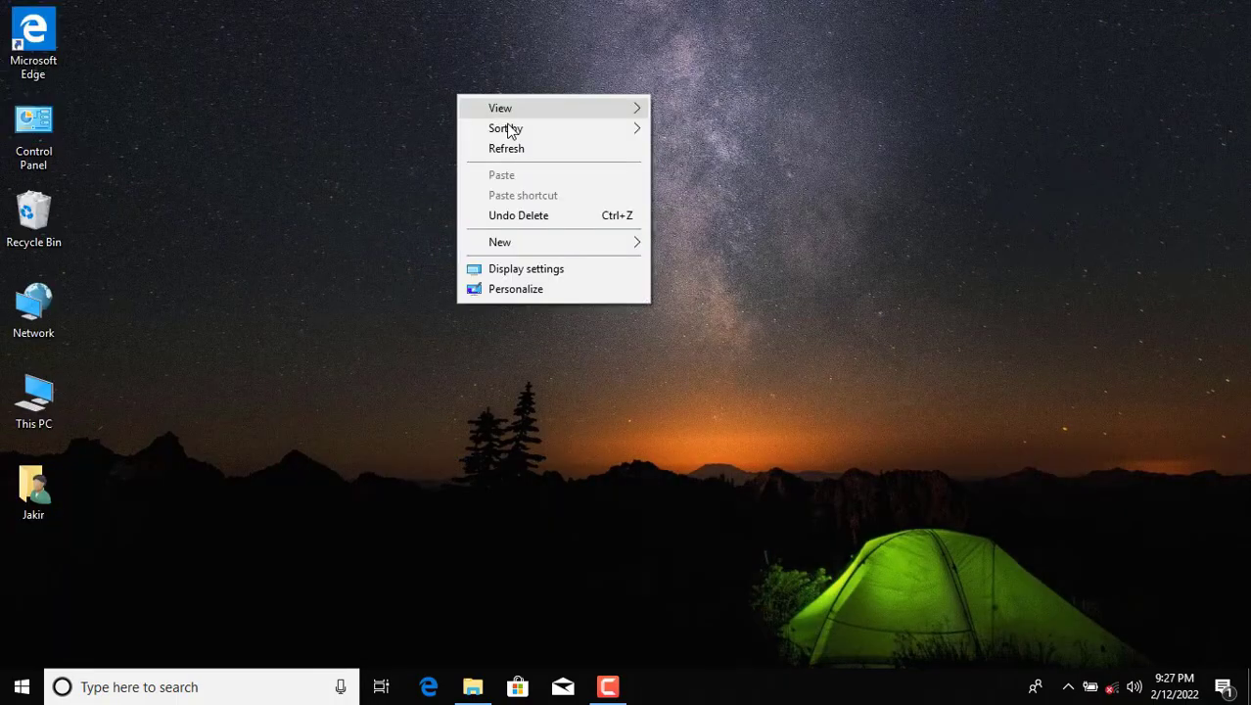
pyautogui.moveTo(549, 128)
pyautogui.click(675, 132)
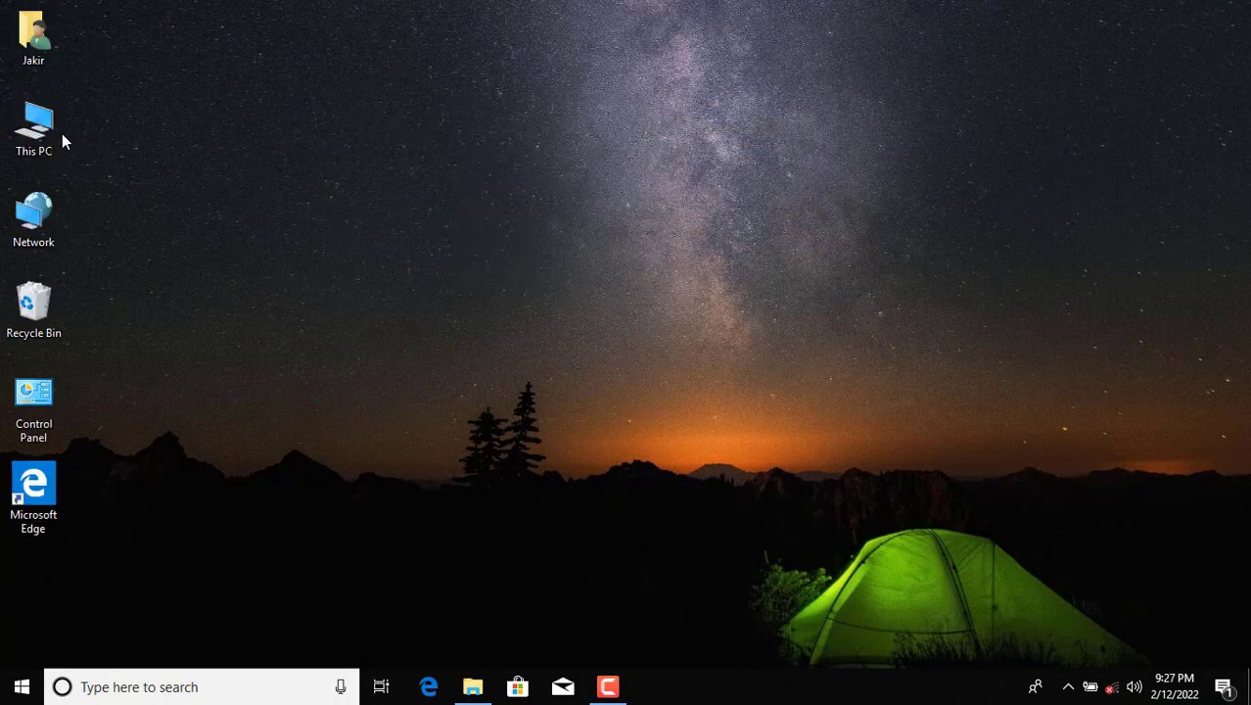
# Step: Launch the Firefox Setup 61.0b12 and Chrome installers from the F: drive
pyautogui.doubleClick(37, 129)
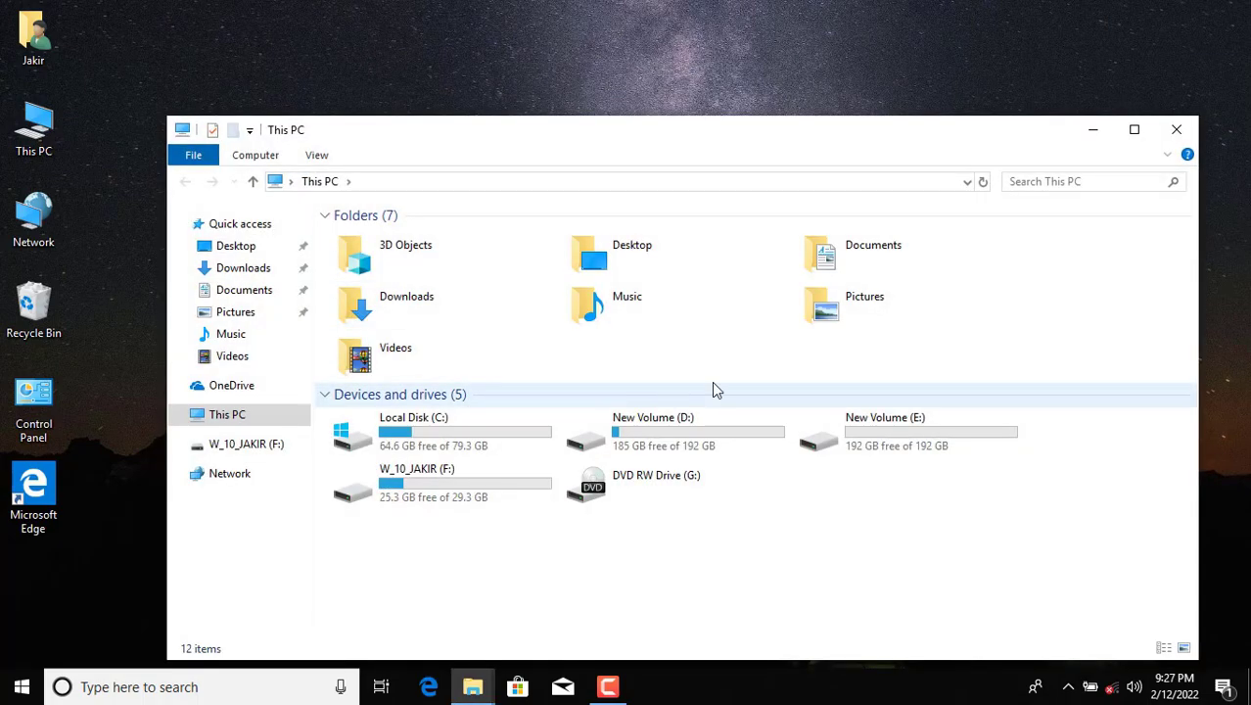
pyautogui.doubleClick(424, 494)
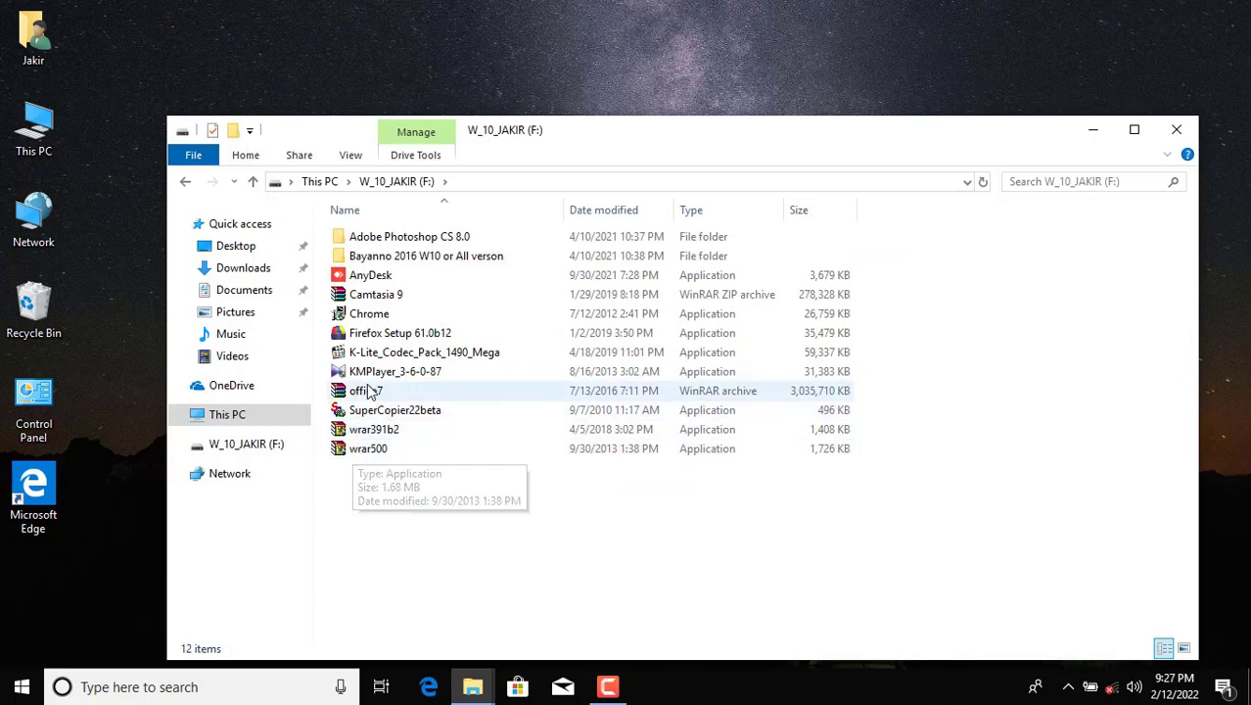
pyautogui.click(371, 336)
pyautogui.doubleClick(370, 336)
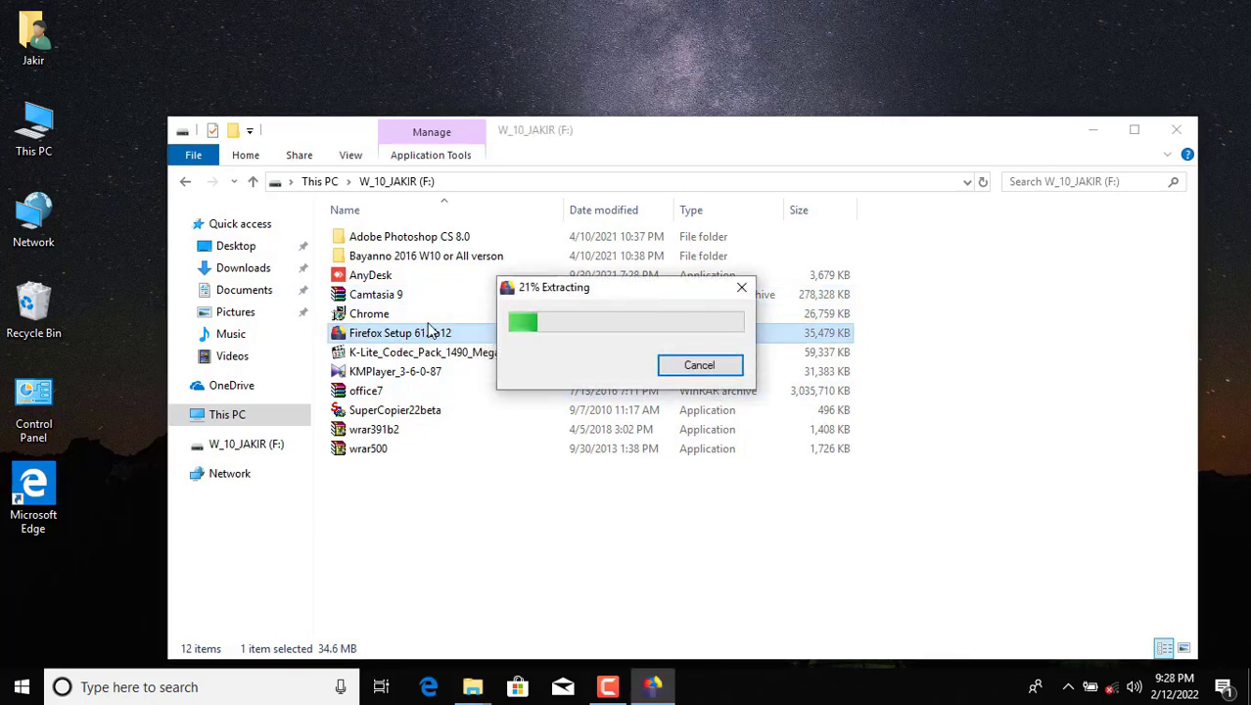
pyautogui.doubleClick(530, 313)
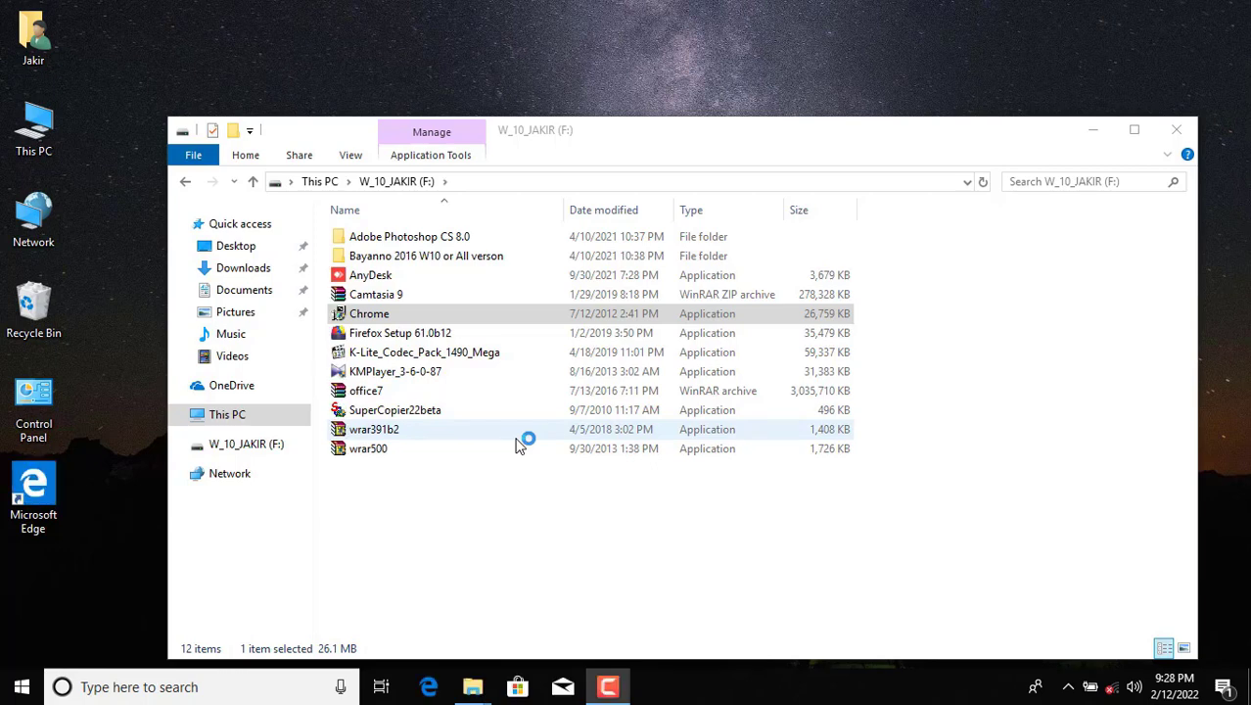
# Step: Install Firefox with the preset setup type to C:\Program Files (x86)\Mozilla Firefox and close the finished installer
pyautogui.click(728, 492)
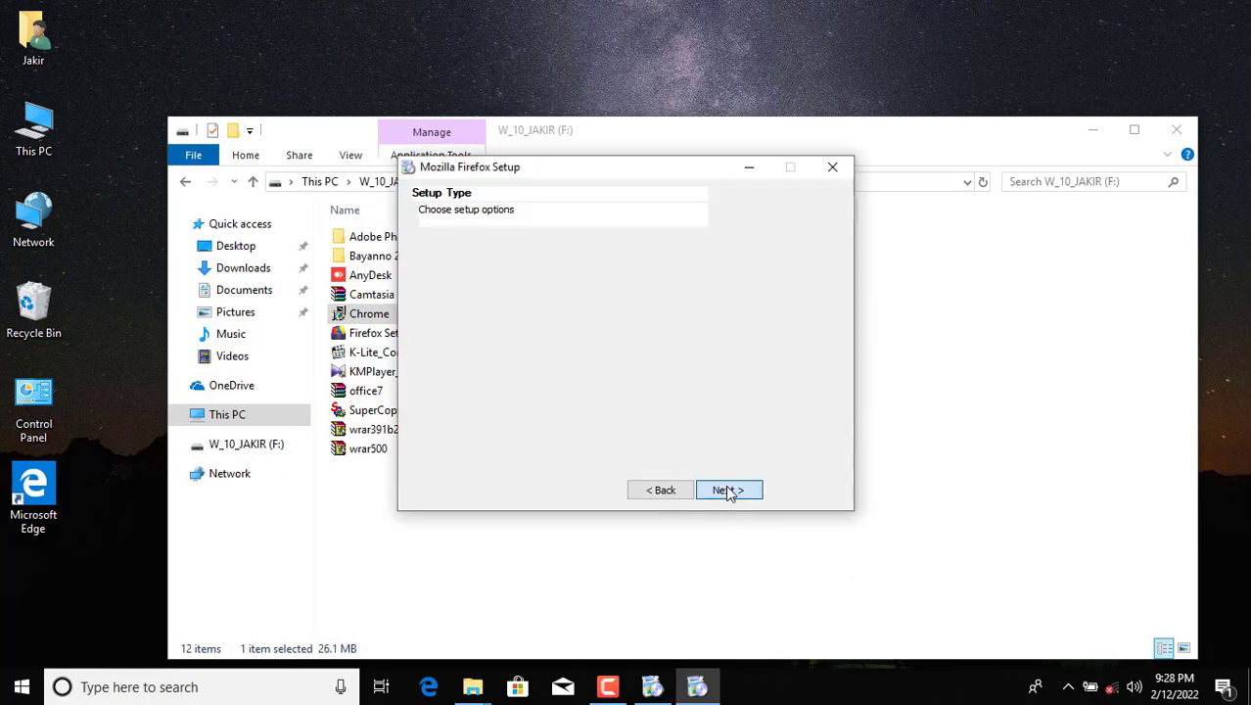
pyautogui.click(732, 492)
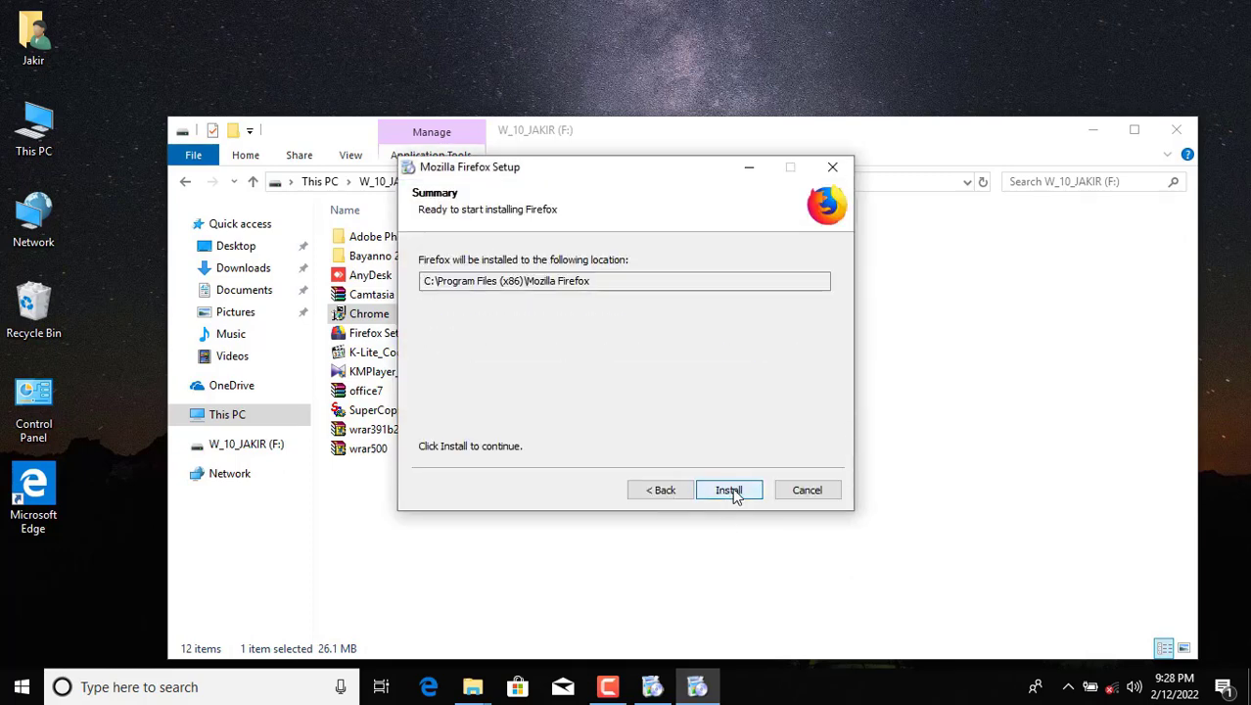
pyautogui.click(731, 492)
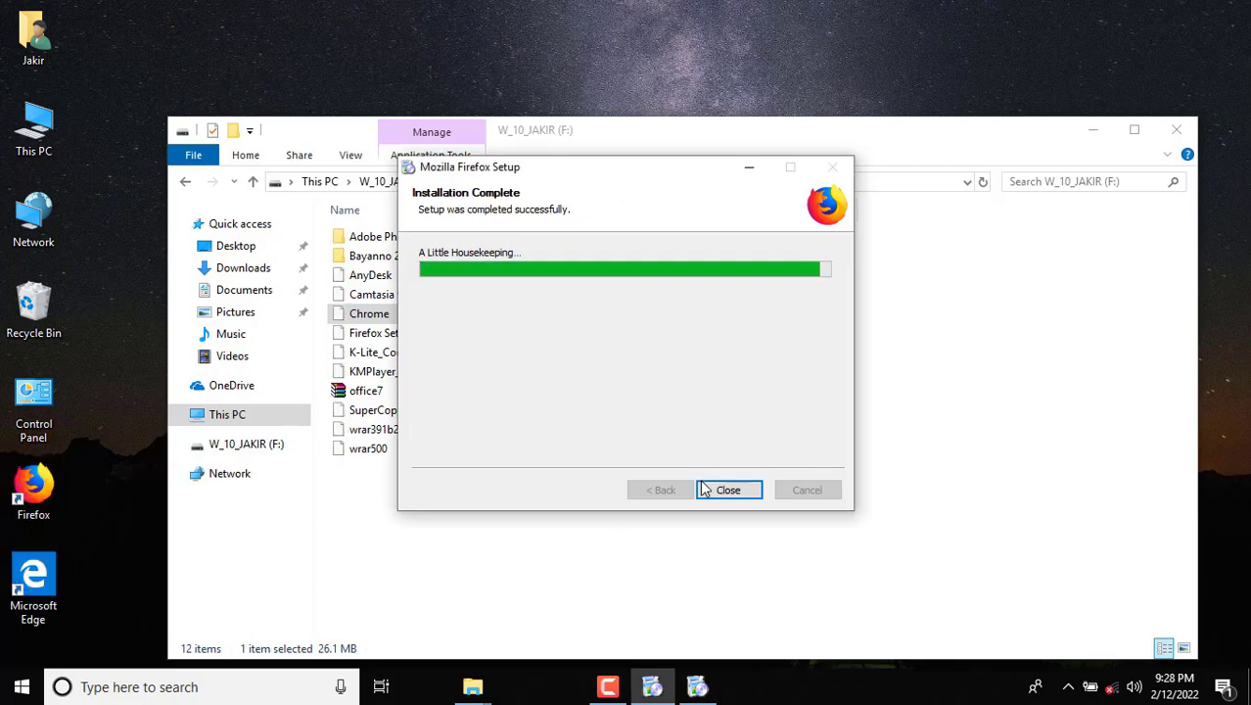
pyautogui.click(723, 490)
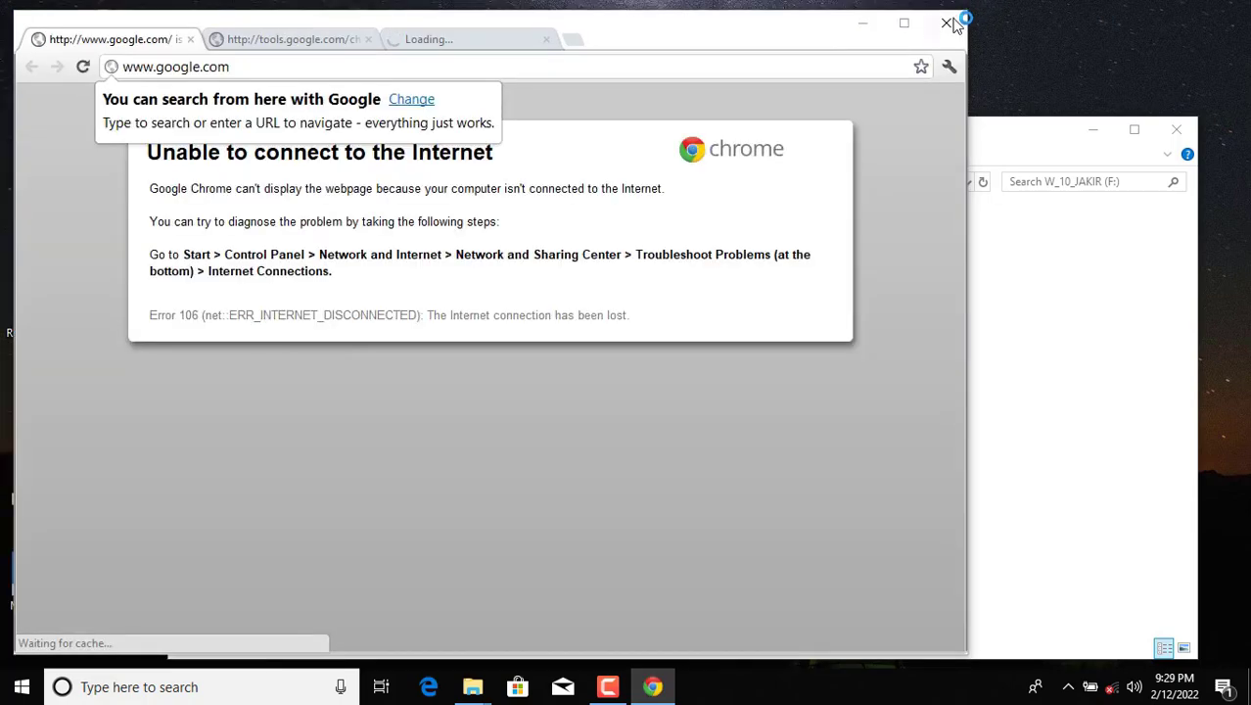
# Step: Close the Chrome browser window and minimize the F: drive window
pyautogui.click(947, 24)
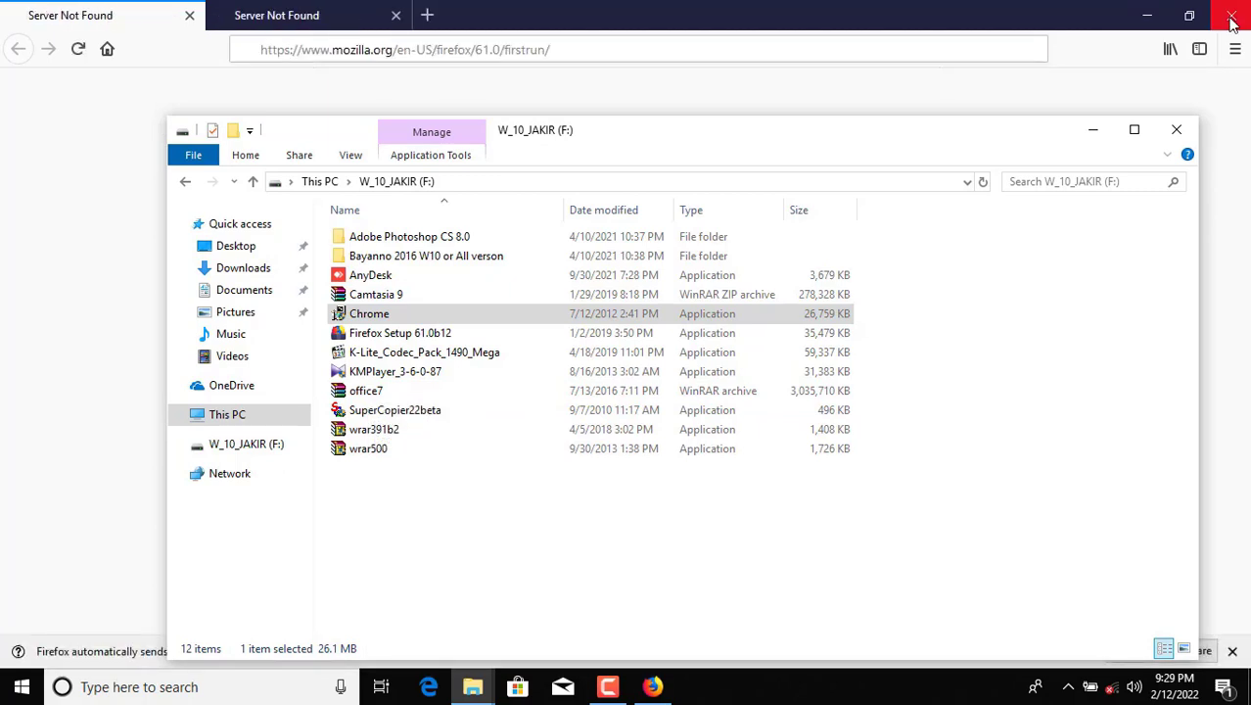
pyautogui.click(1093, 130)
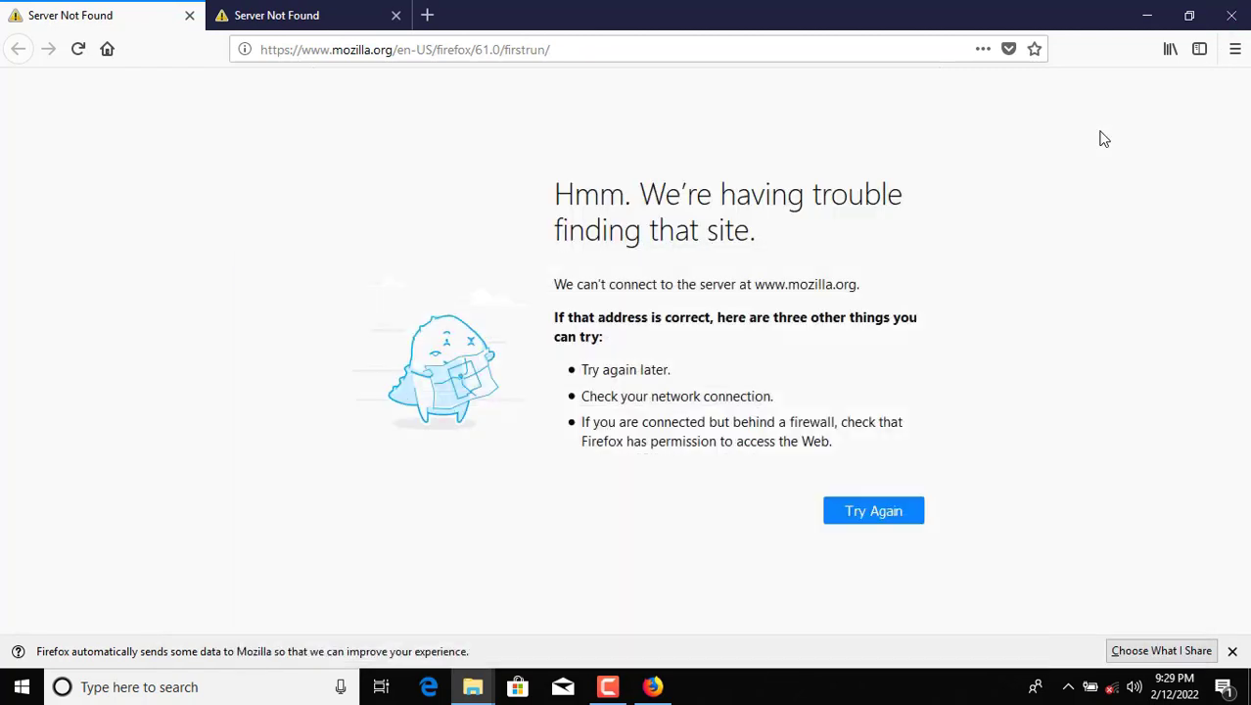
# Step: Show the Menu Bar and Bookmarks Toolbar in Firefox, and close the browser with both its tabs
pyautogui.rightClick(617, 10)
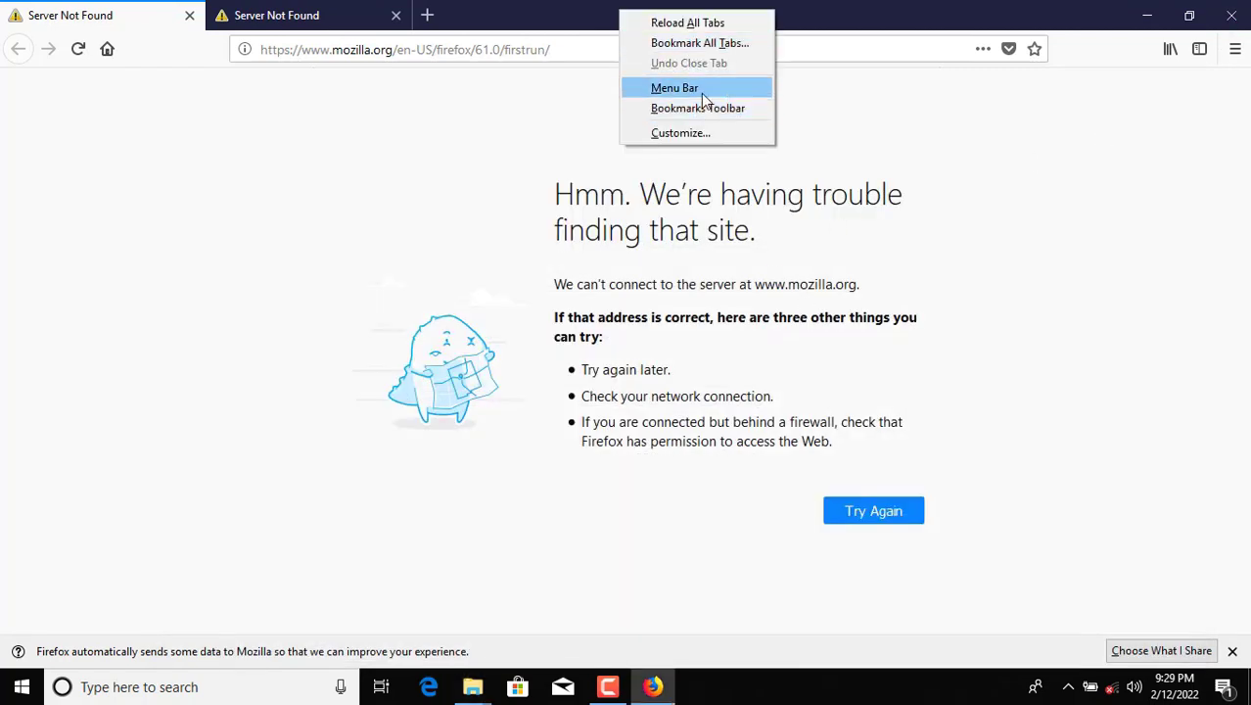
pyautogui.click(701, 89)
pyautogui.rightClick(580, 38)
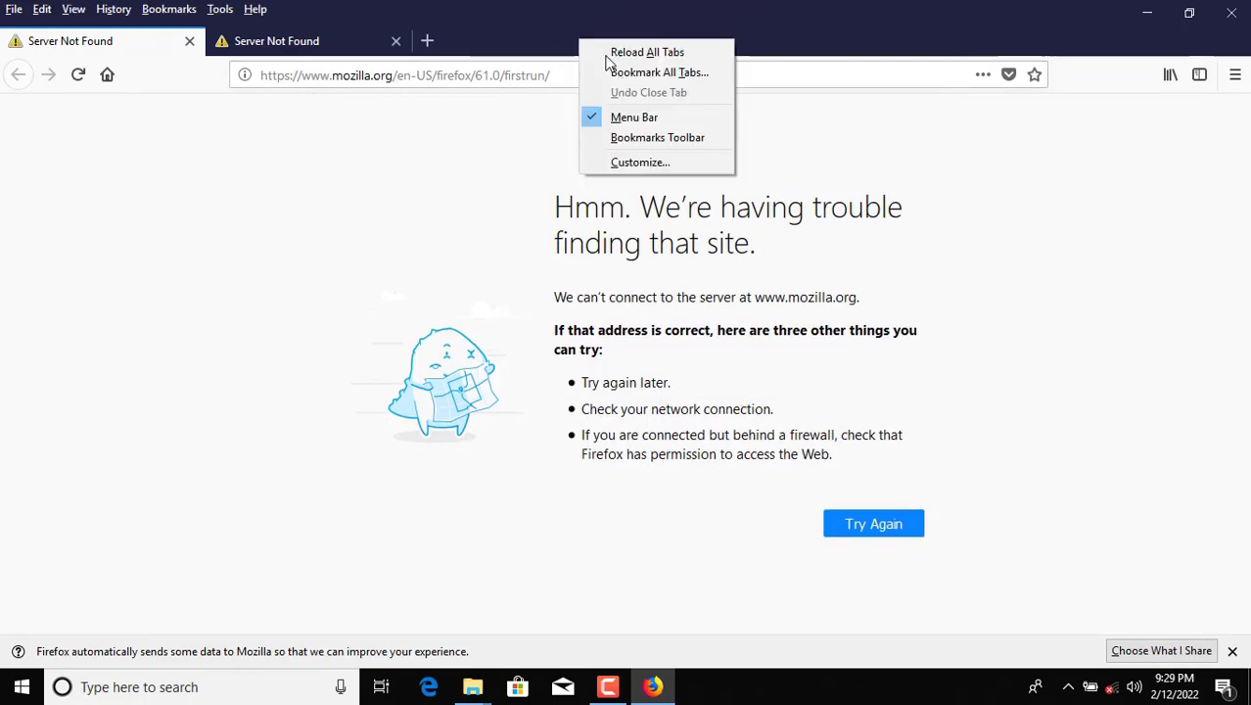
pyautogui.click(663, 140)
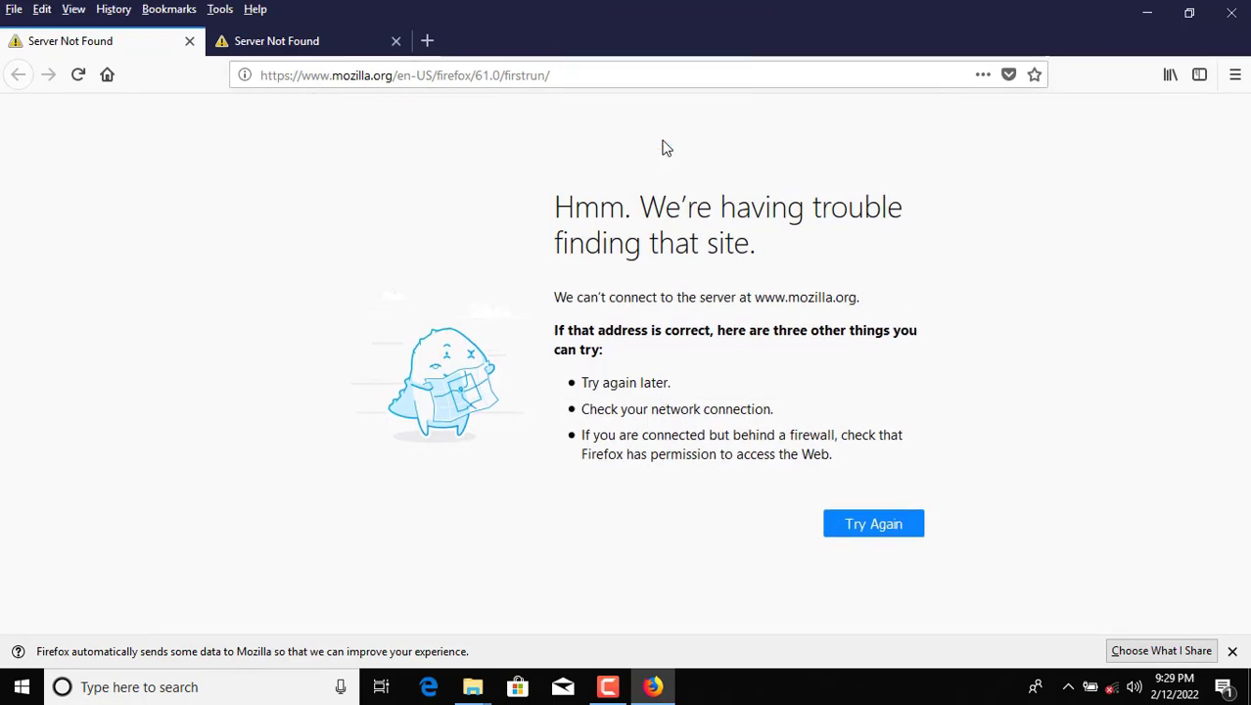
pyautogui.click(1235, 12)
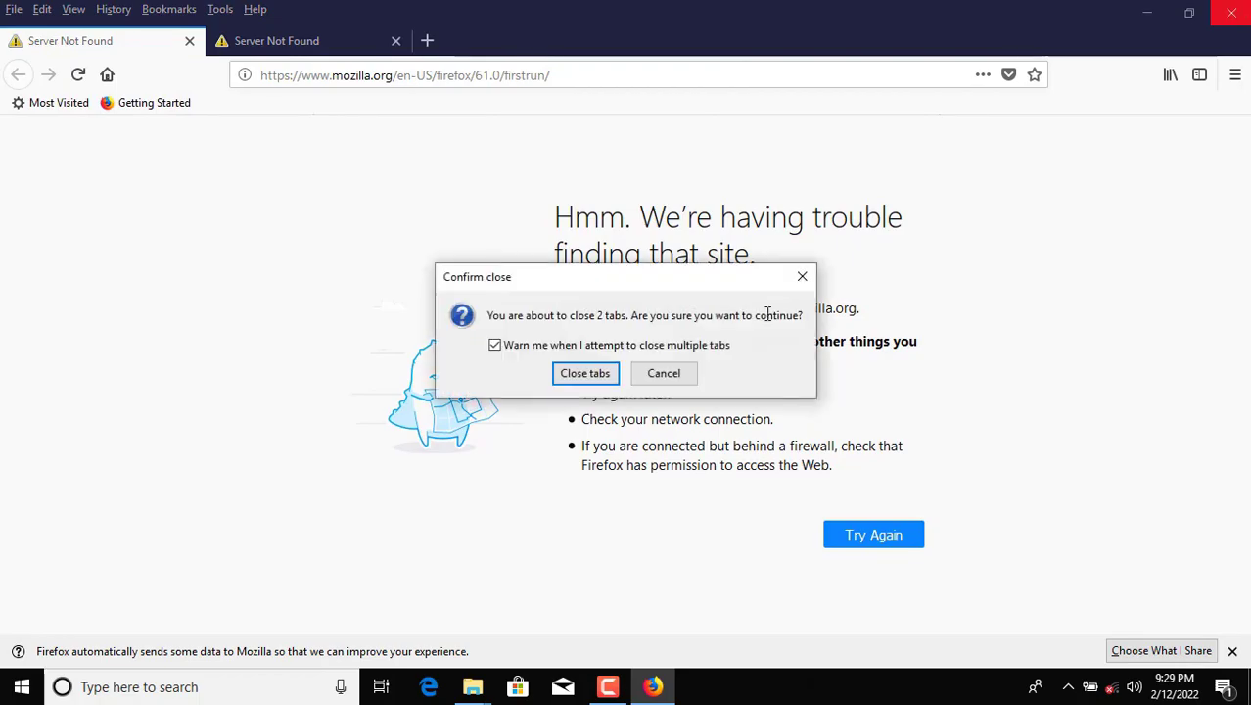
pyautogui.click(584, 375)
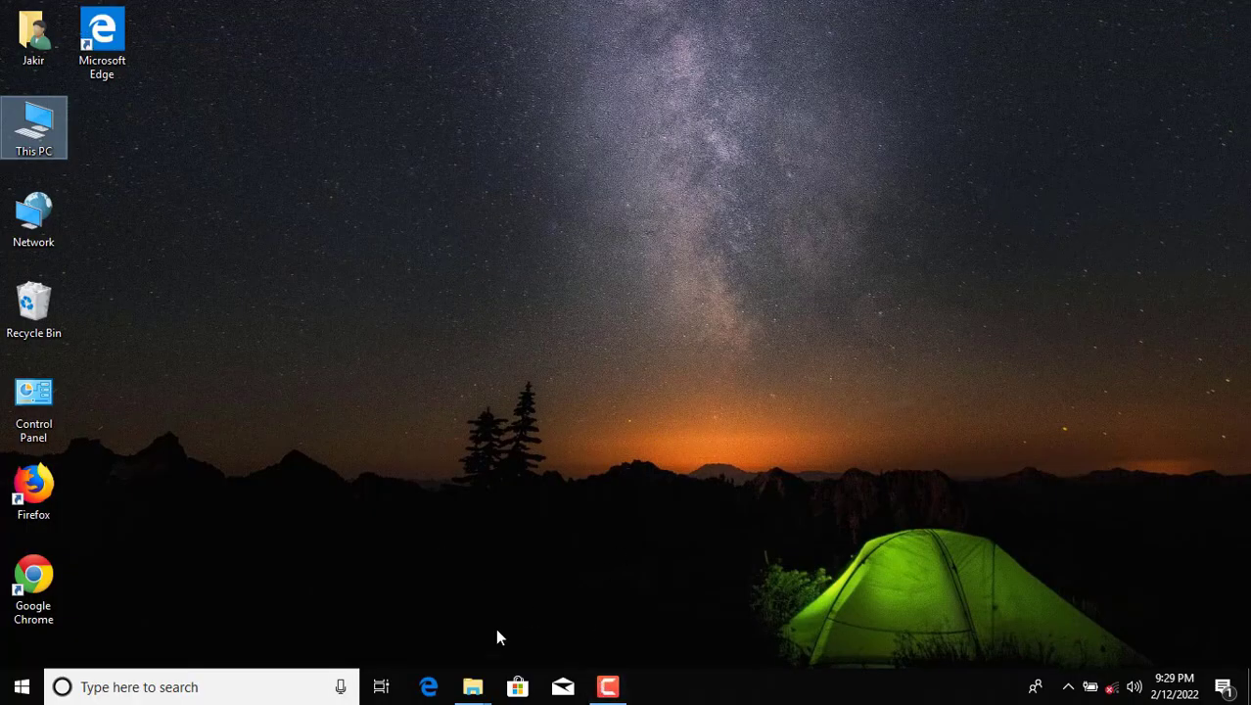
# Step: Restore the F: drive window, open the office7 archive and browse to its OFFICE_2007 folder
pyautogui.click(480, 690)
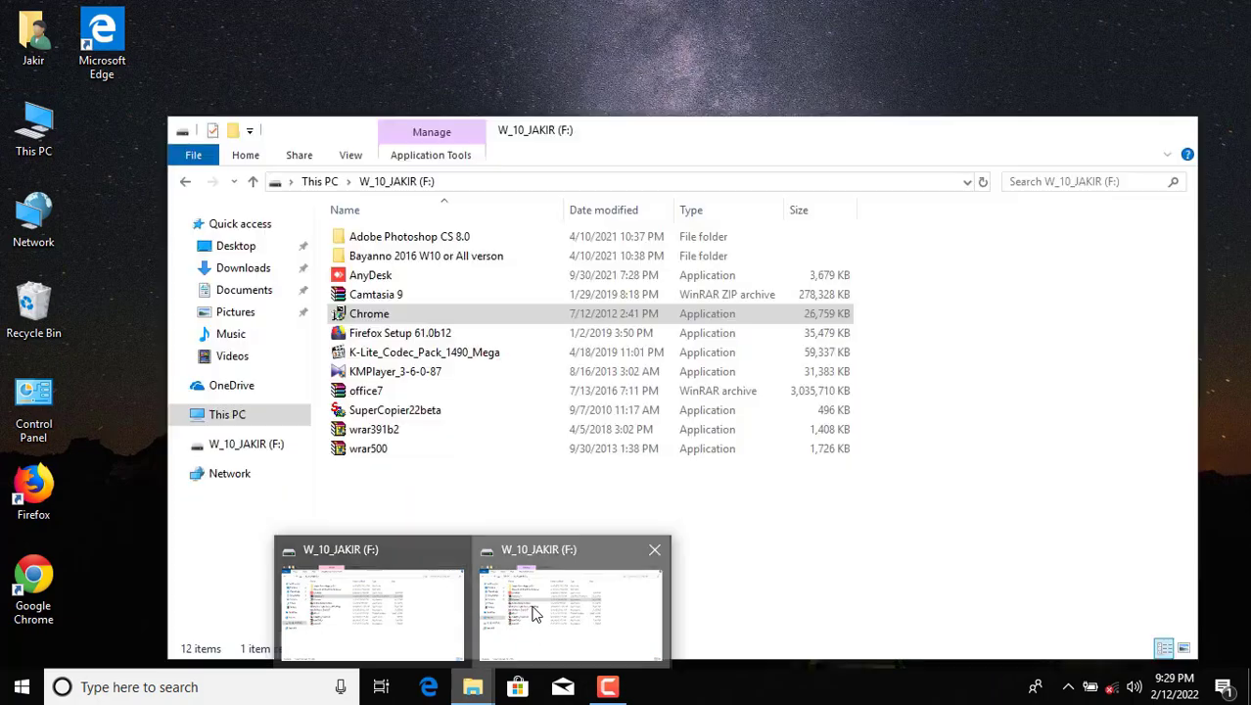
pyautogui.click(534, 611)
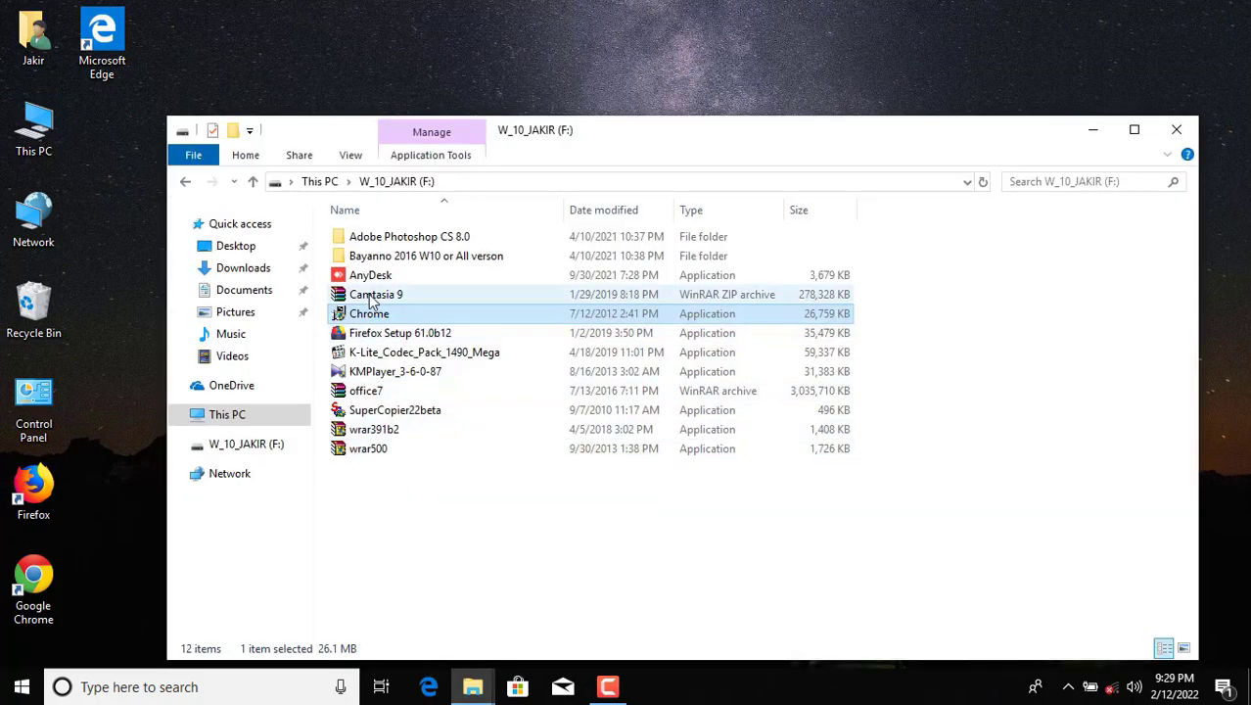
pyautogui.click(371, 393)
pyautogui.doubleClick(371, 395)
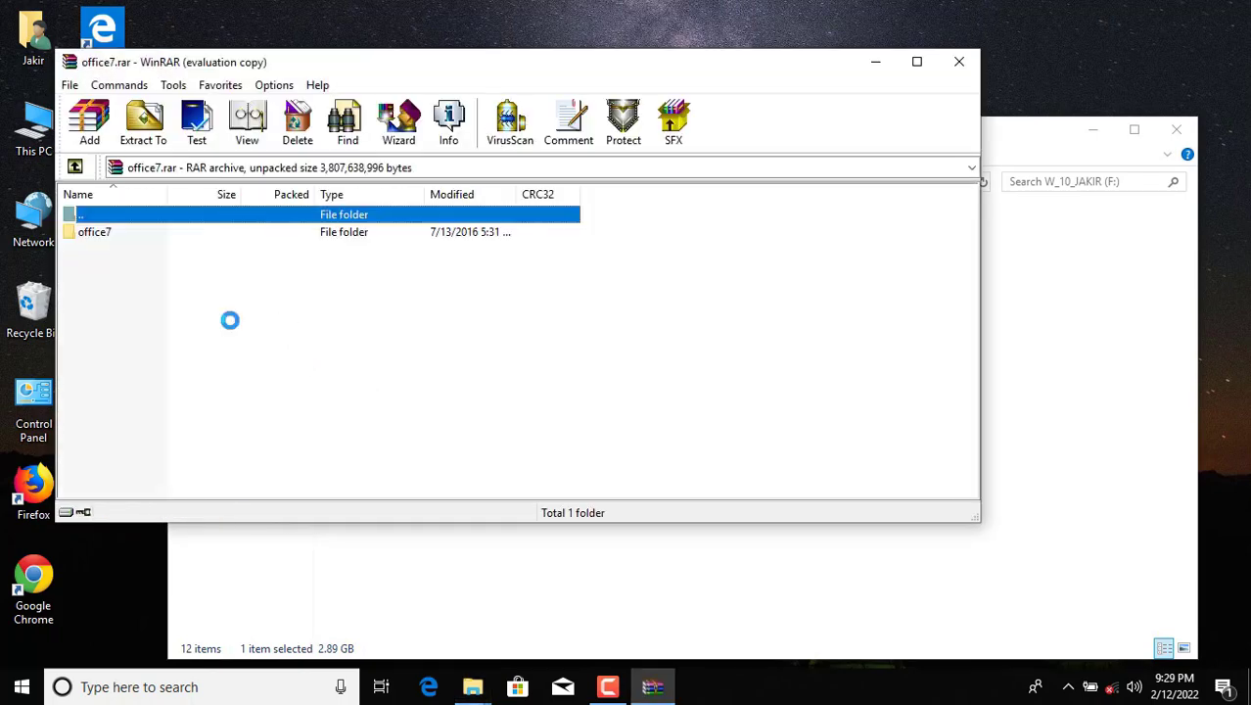
pyautogui.doubleClick(90, 235)
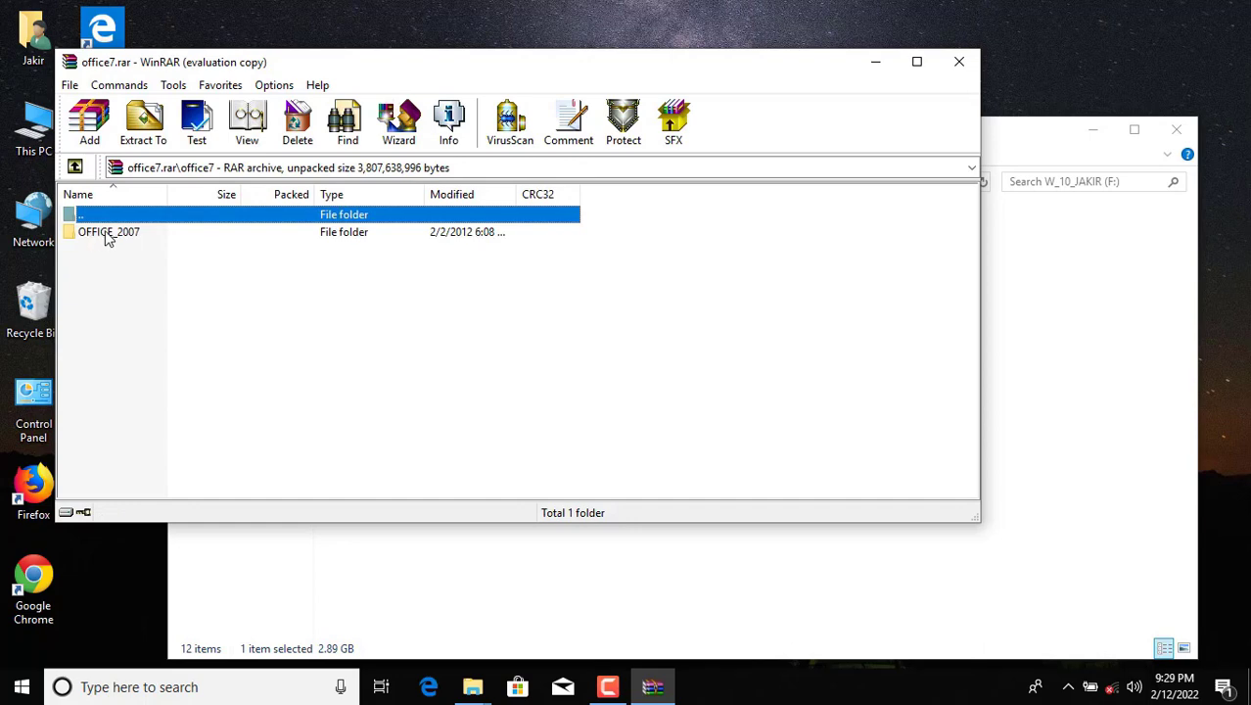
pyautogui.doubleClick(108, 235)
# Step: Copy the product key from Serial.txt in the OFFICE_2007 folder and close the text file
pyautogui.click(130, 442)
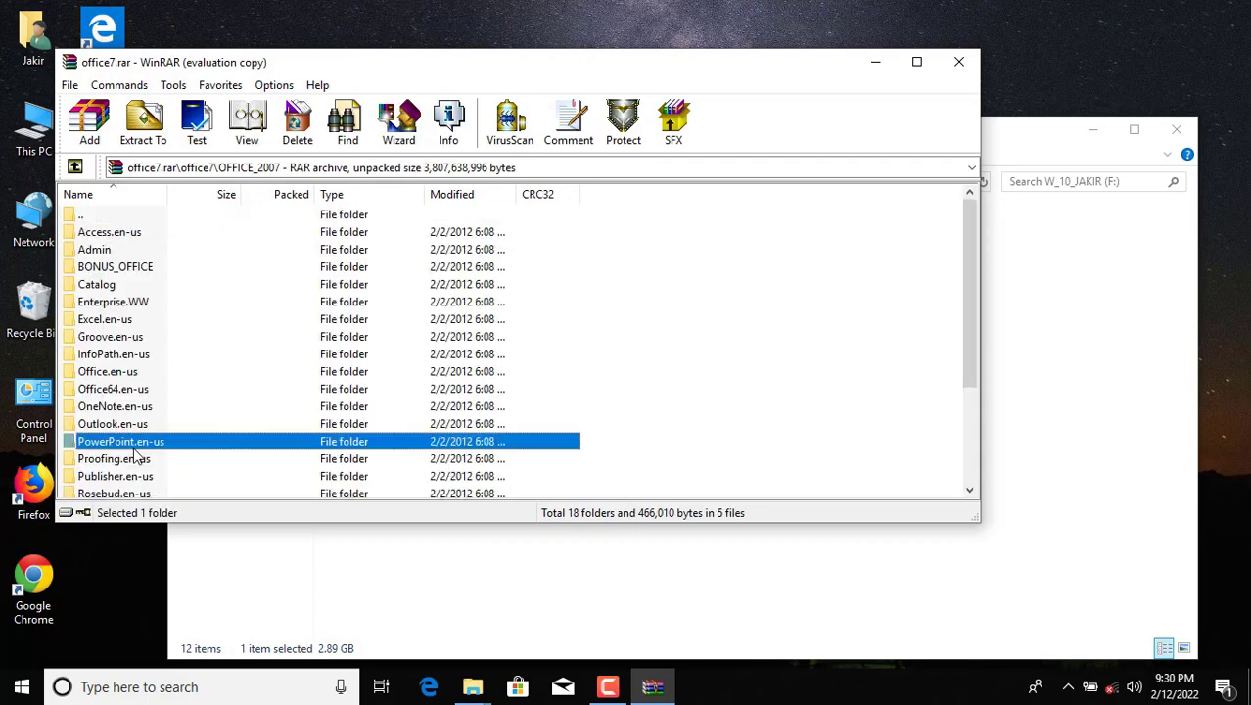
pyautogui.scroll(-1, 130, 478)
pyautogui.scroll(1, 130, 478)
pyautogui.scroll(-2, 127, 472)
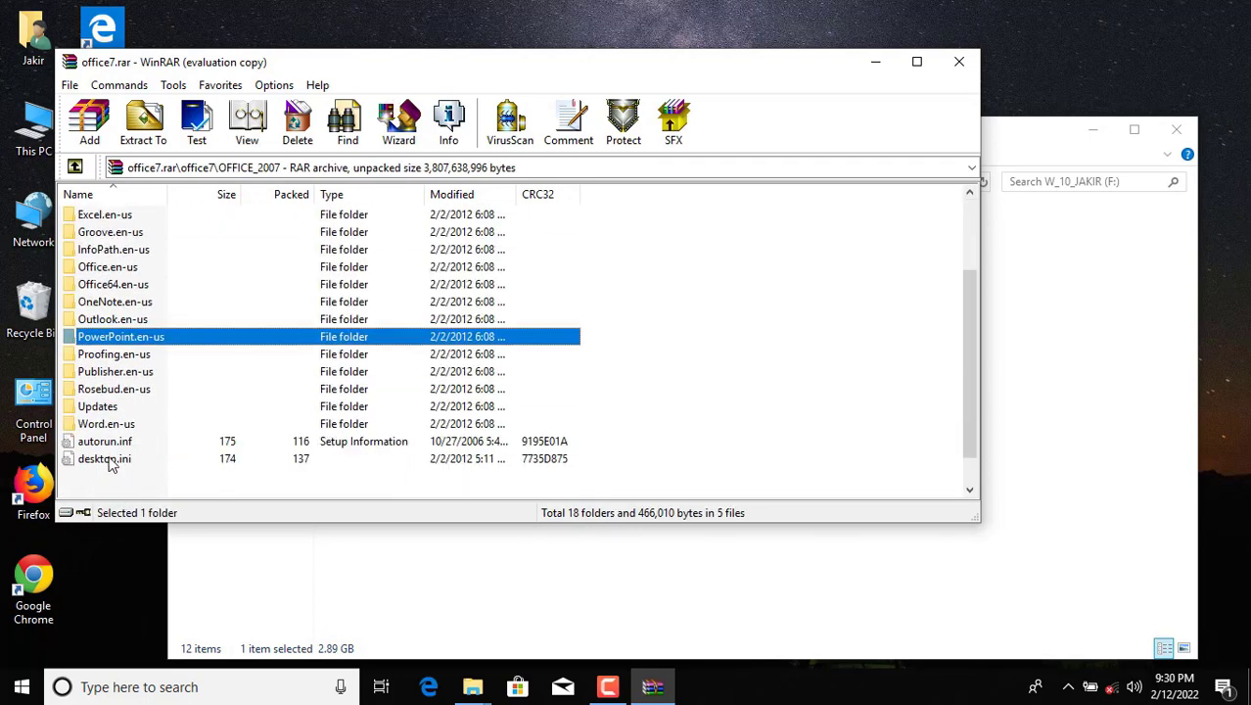
pyautogui.scroll(1, 118, 484)
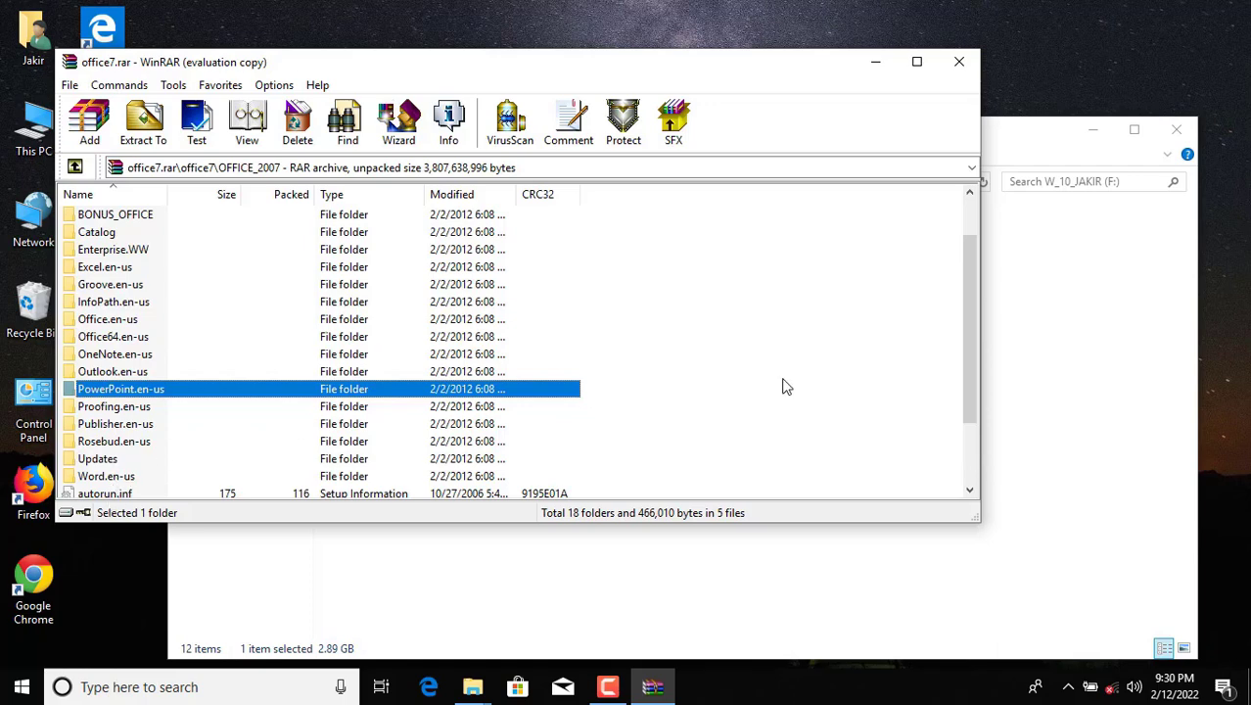
pyautogui.moveTo(972, 421); pyautogui.dragTo(976, 487)
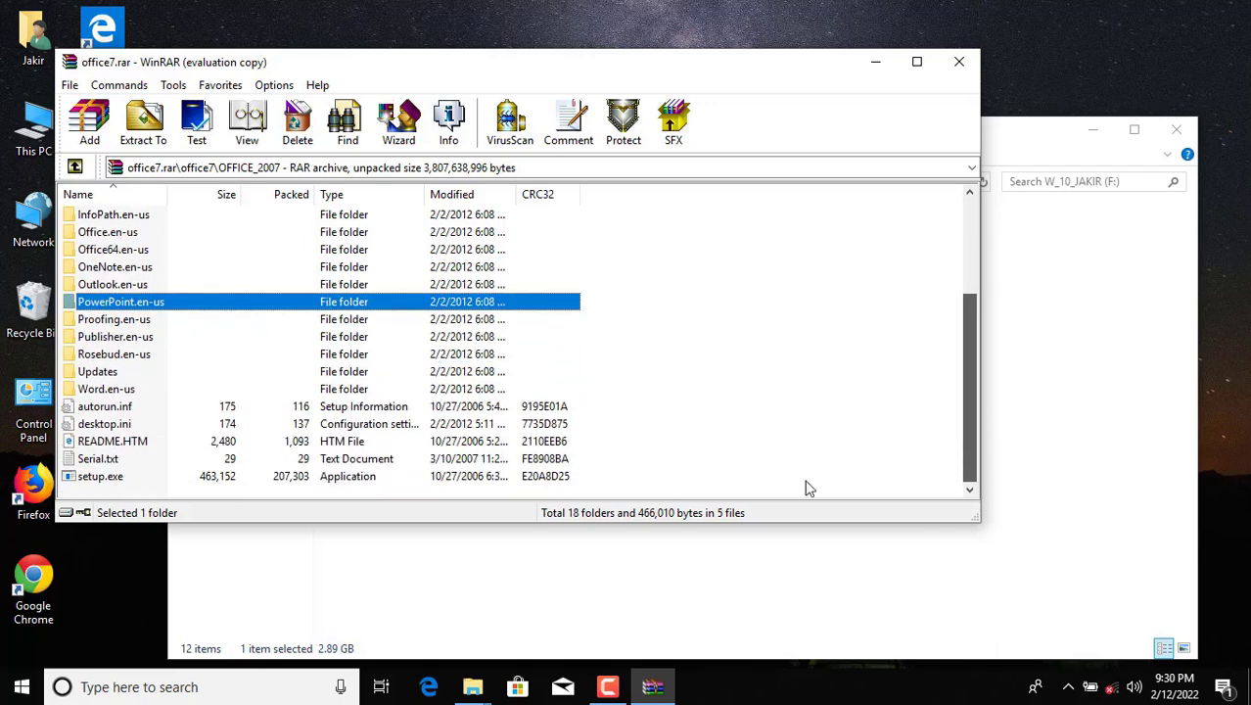
pyautogui.doubleClick(74, 462)
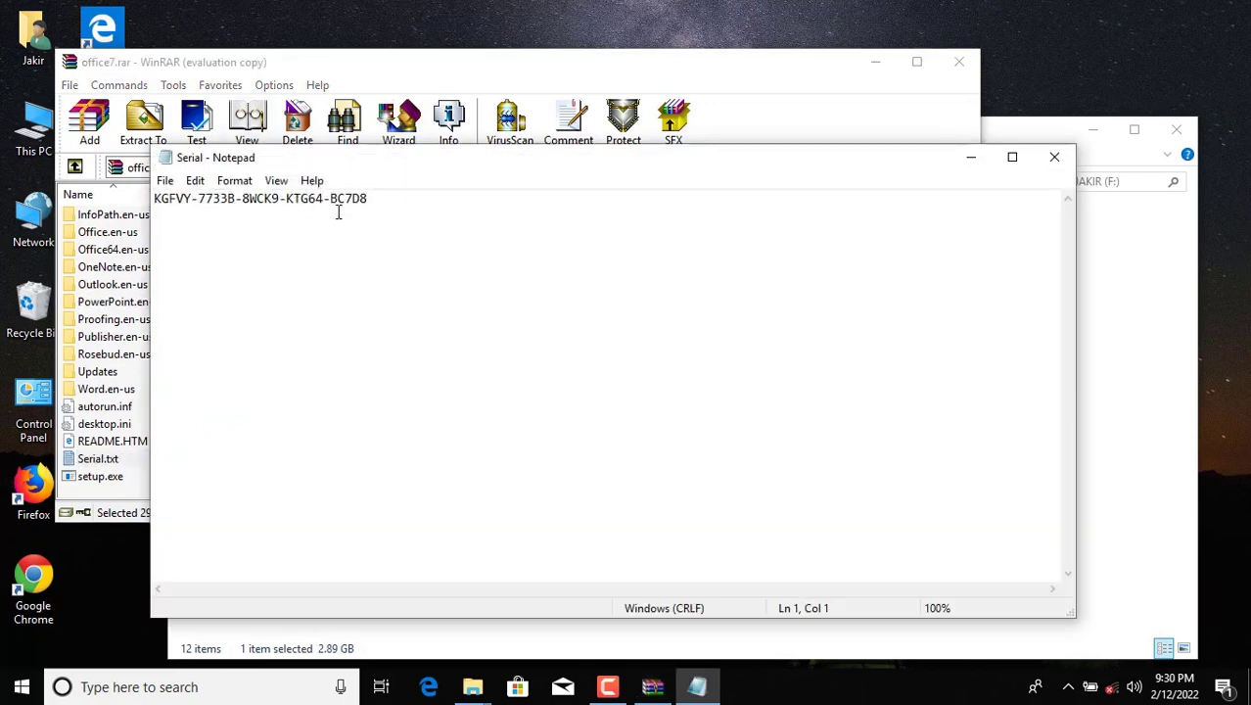
pyautogui.moveTo(382, 201); pyautogui.dragTo(114, 205)
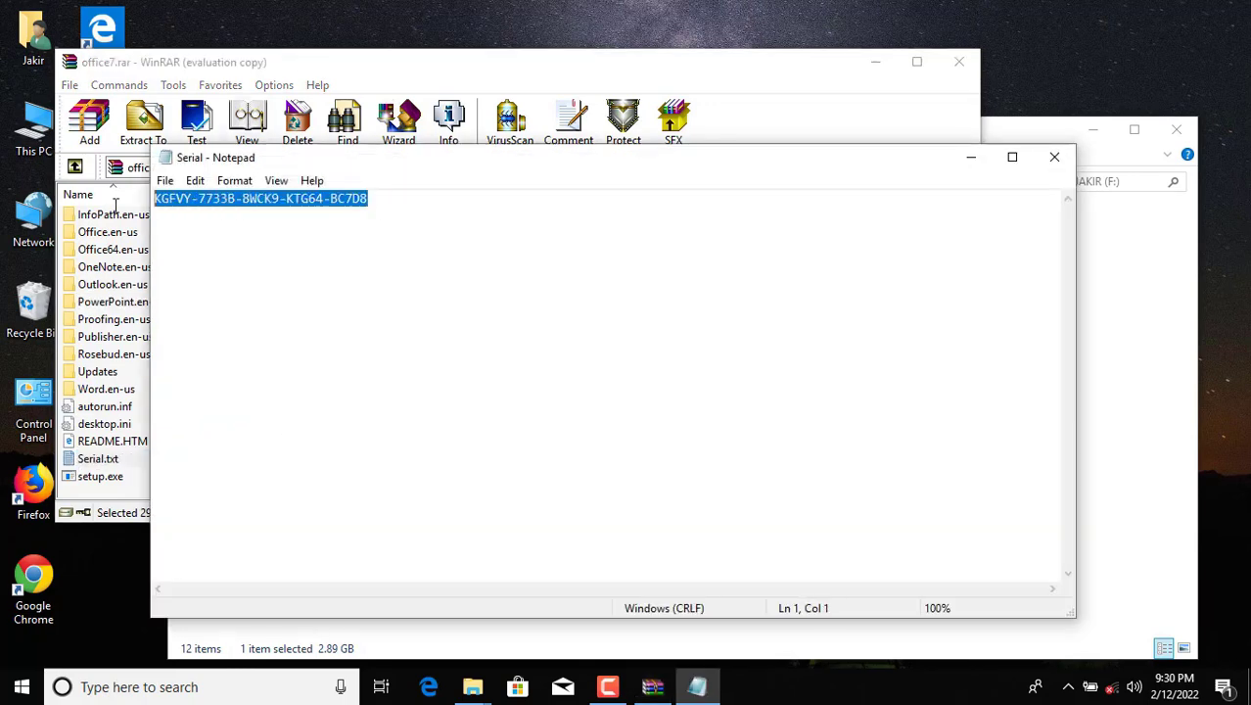
pyautogui.rightClick(257, 204)
pyautogui.click(315, 271)
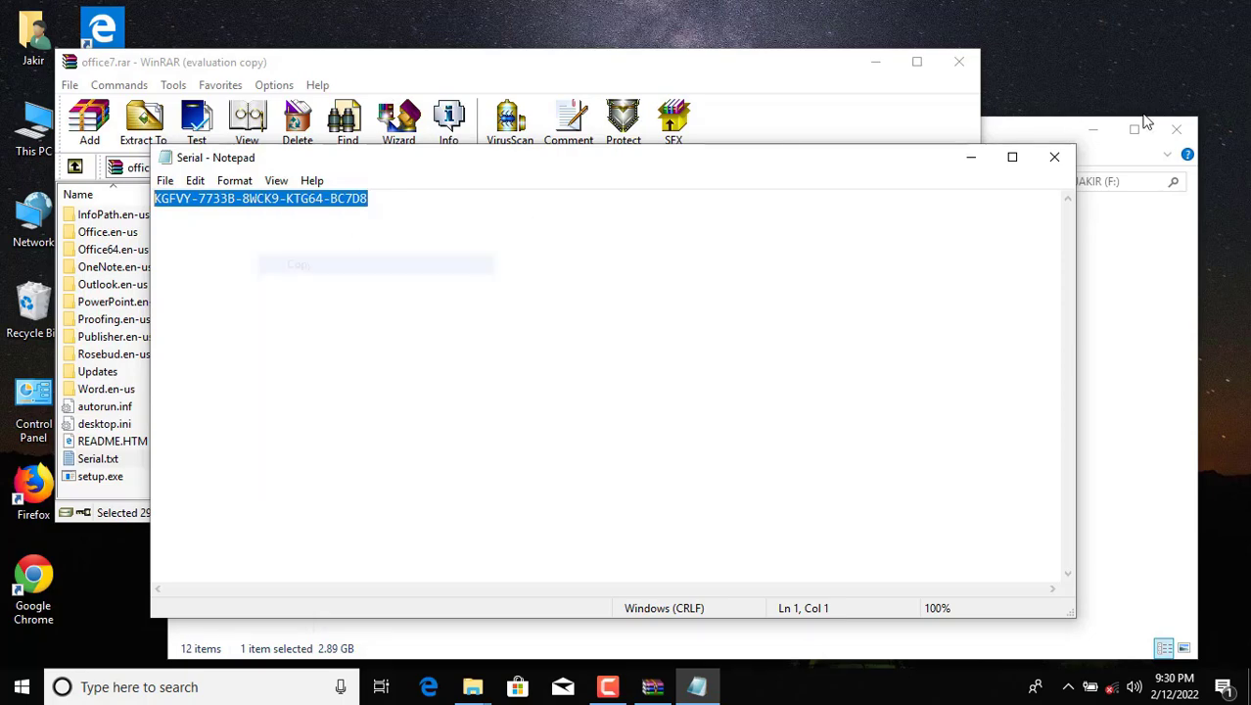
pyautogui.click(1054, 158)
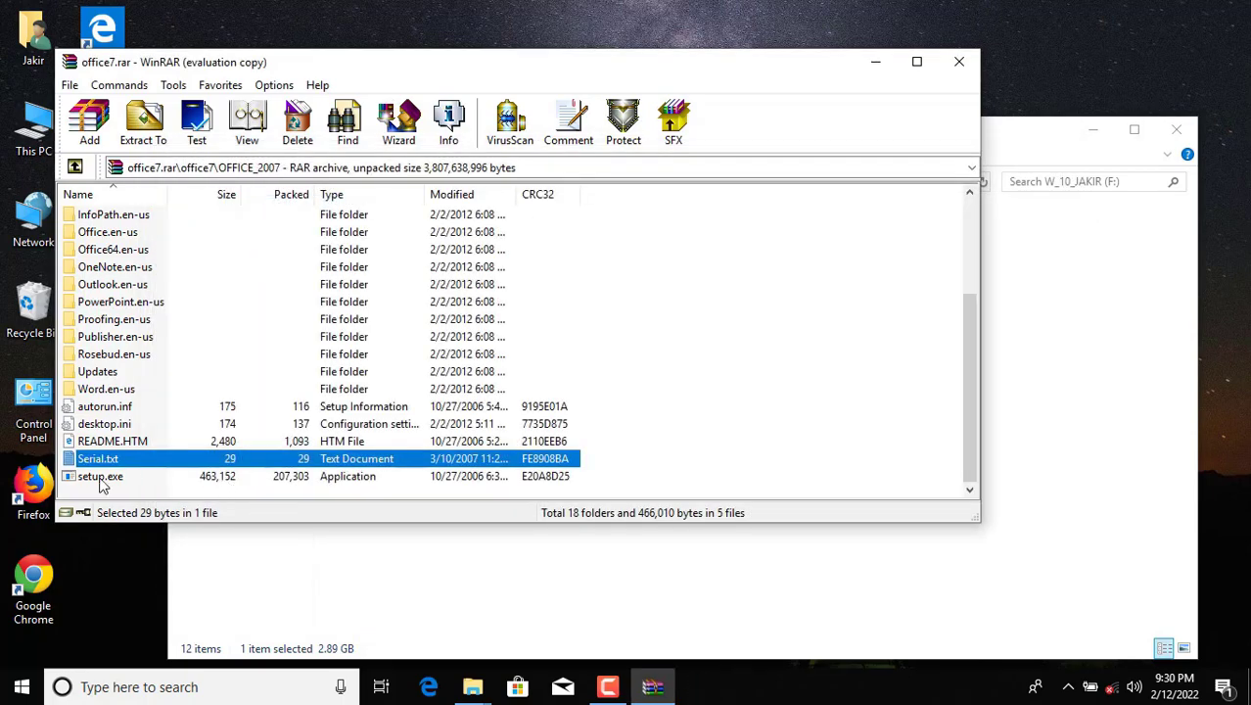
# Step: Launch setup.exe from the archive, paste the copied product key into the Office setup and continue
pyautogui.doubleClick(100, 477)
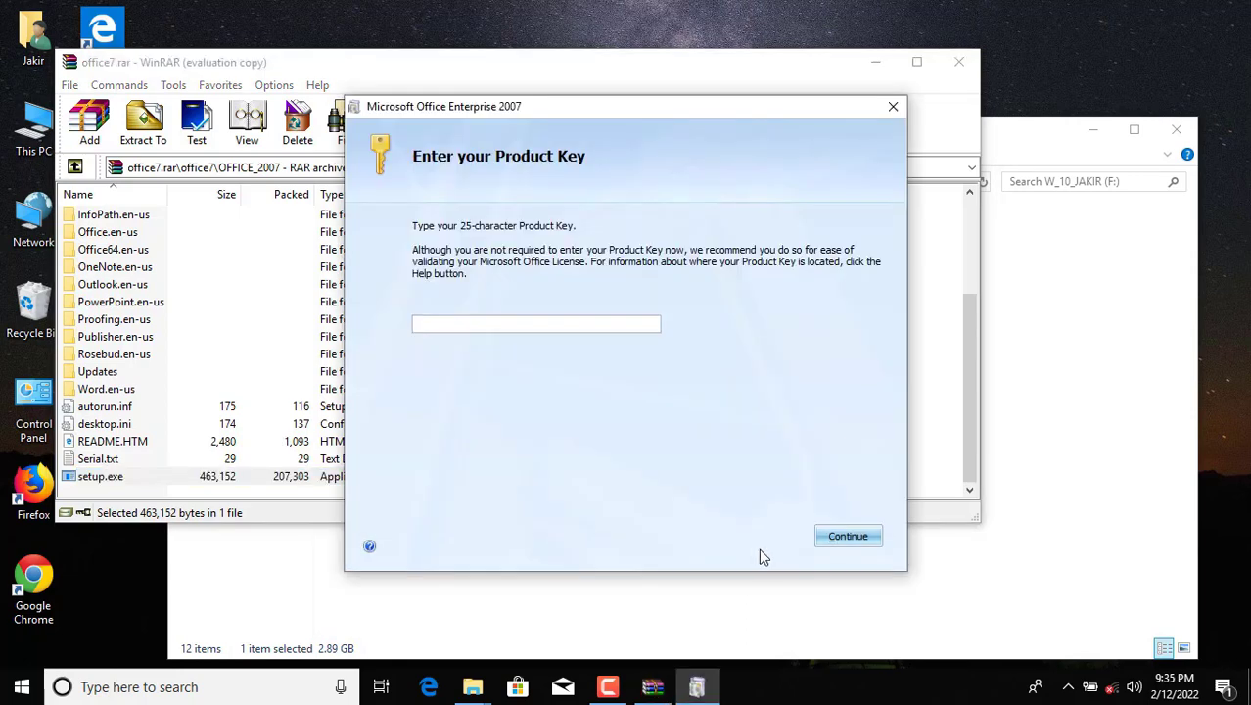
pyautogui.rightClick(538, 323)
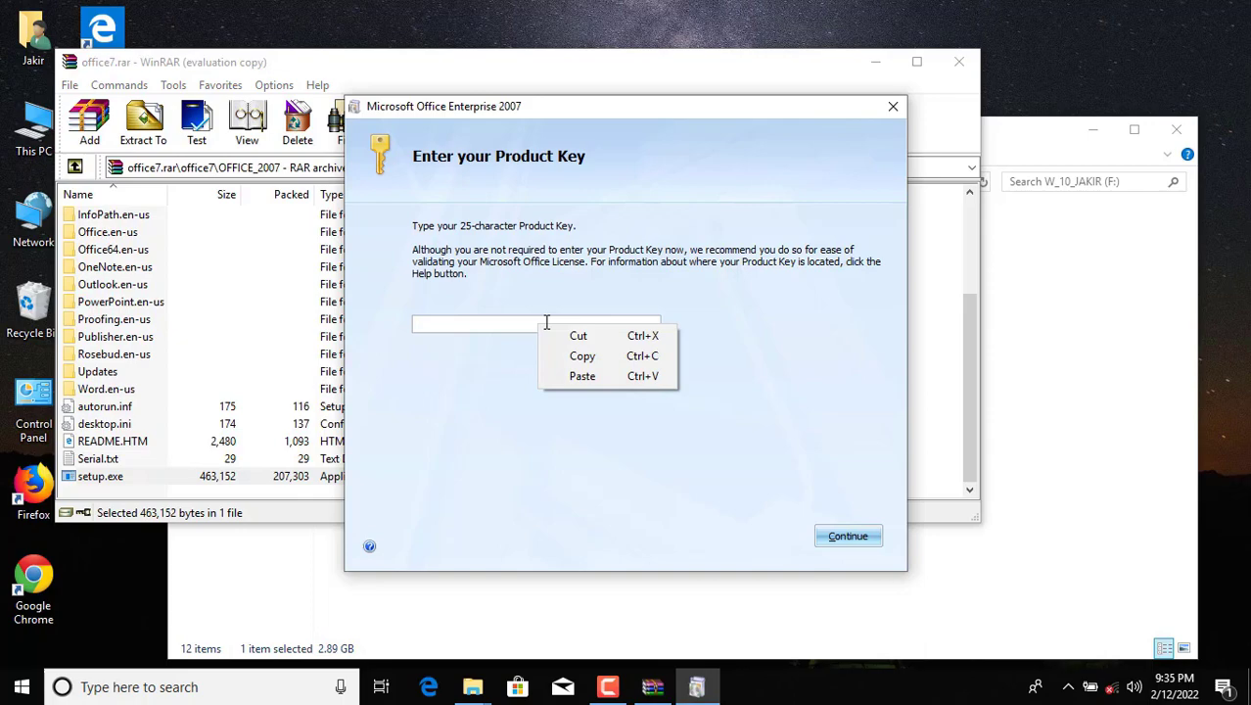
pyautogui.click(584, 372)
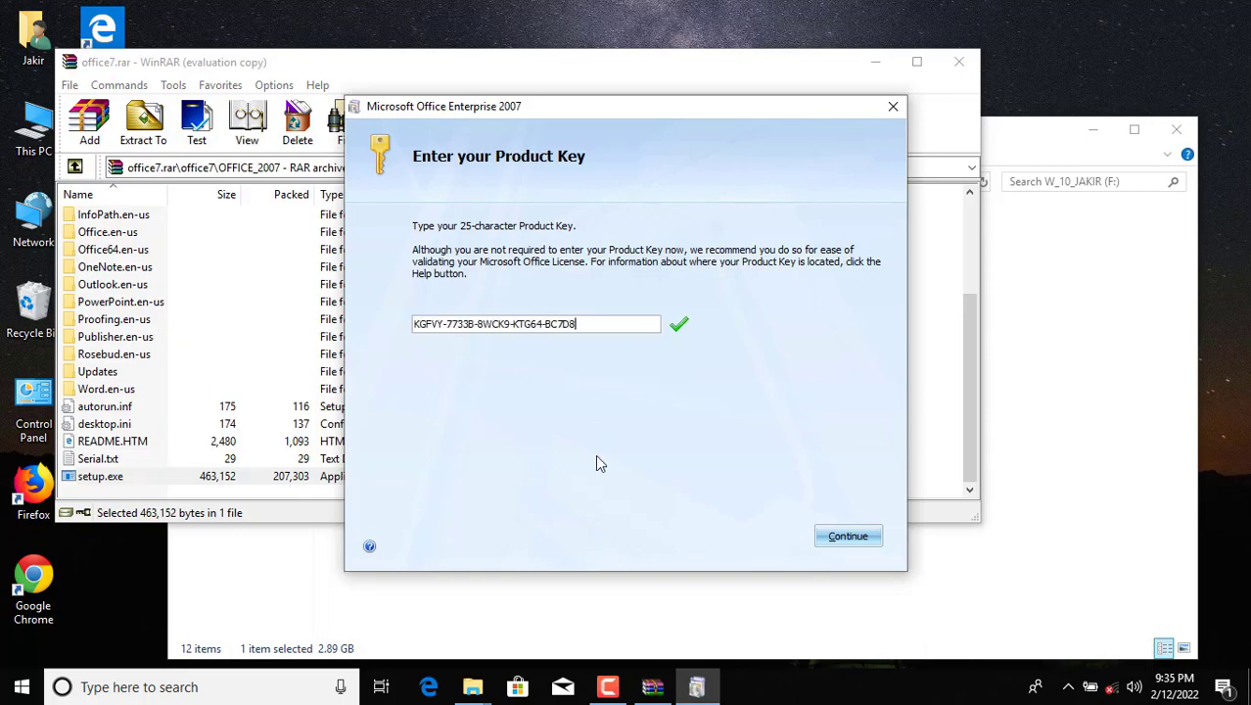
pyautogui.click(856, 545)
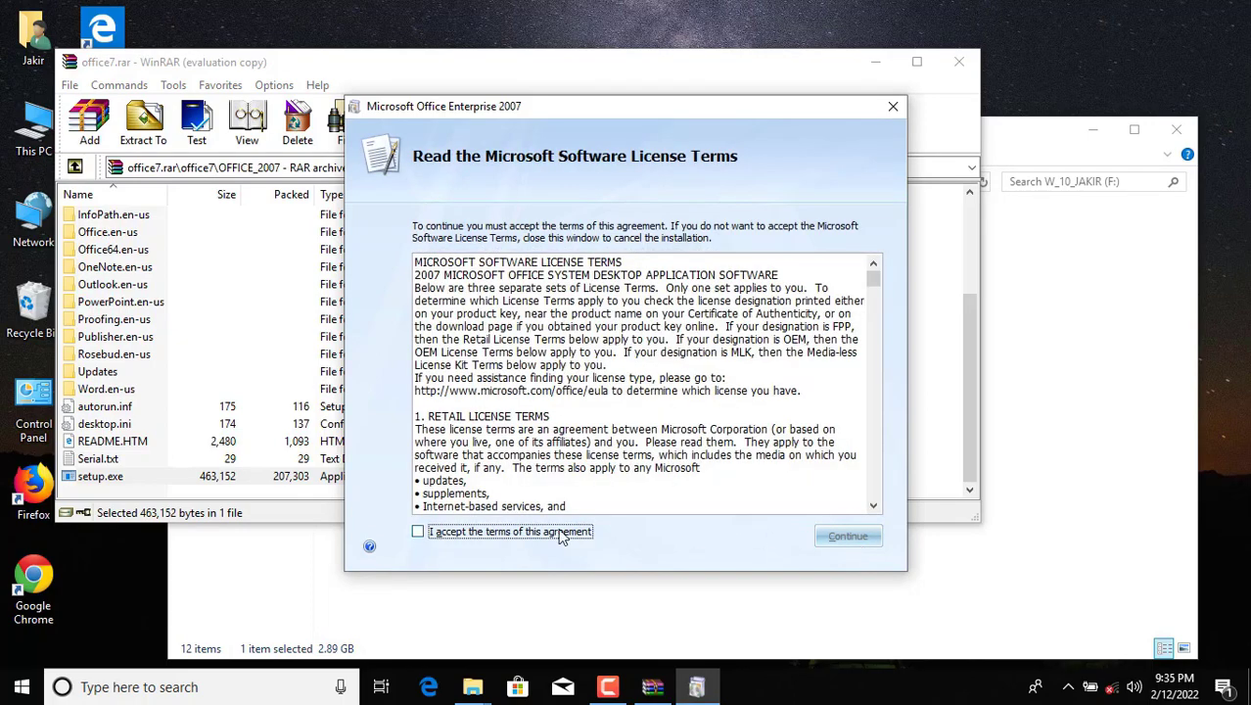
# Step: Accept the licence terms, install Microsoft Office Enterprise 2007 with the Install Now option, and close the finished installer and the archive
pyautogui.click(495, 534)
pyautogui.click(848, 538)
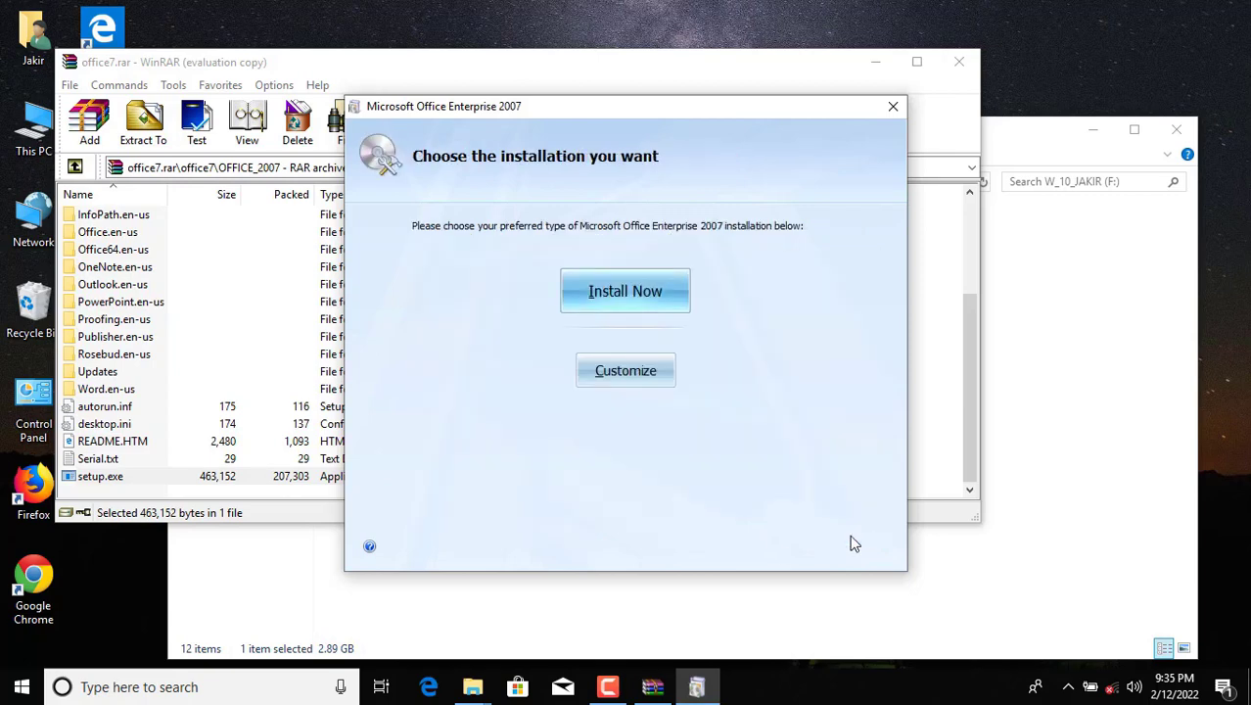
pyautogui.click(625, 297)
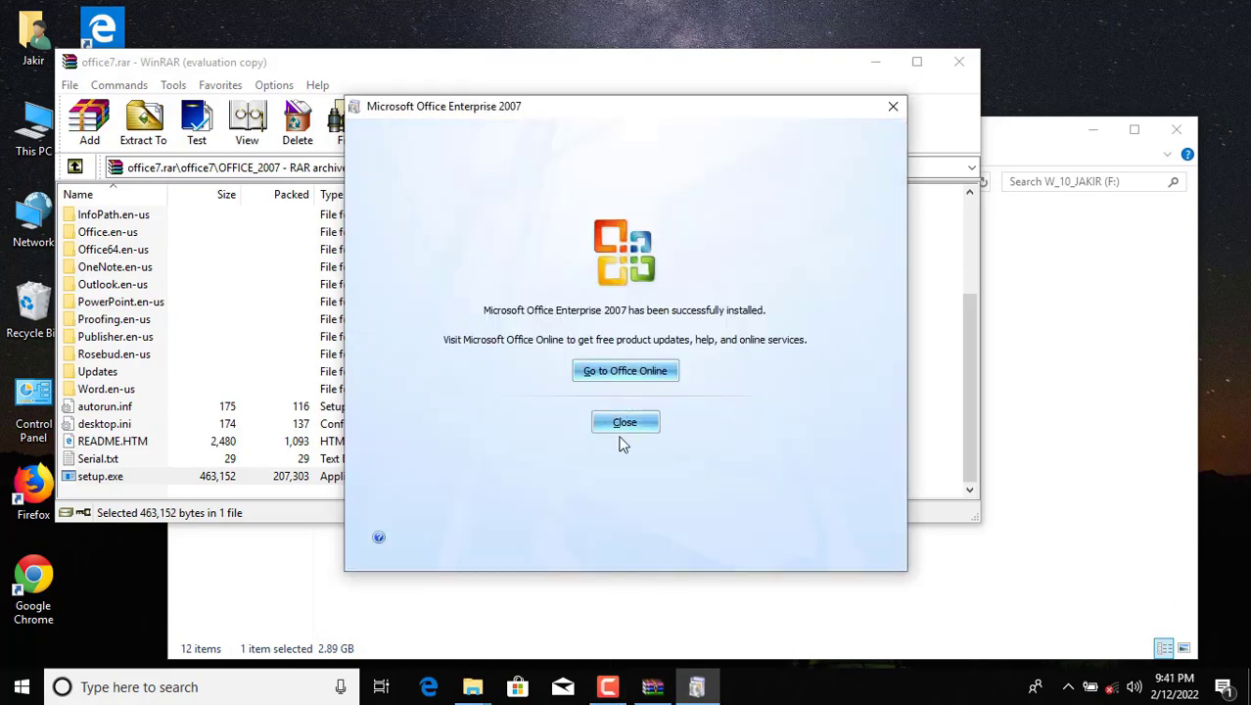
pyautogui.click(623, 423)
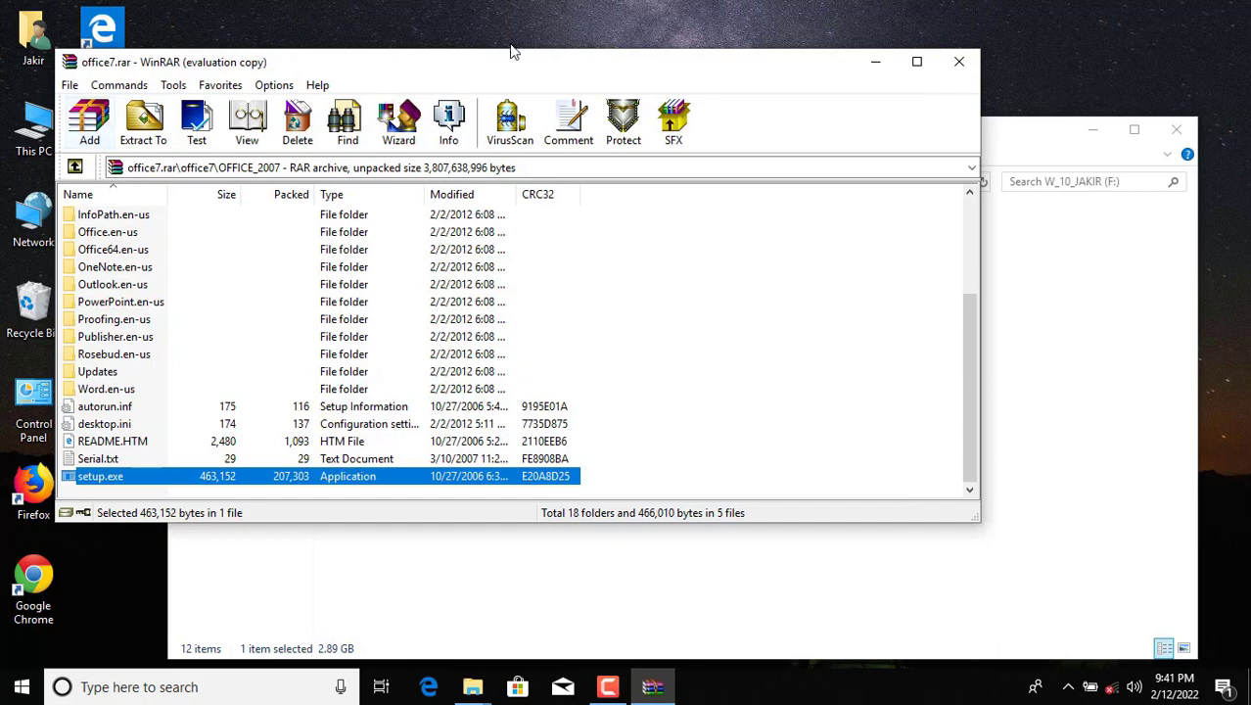
pyautogui.click(960, 62)
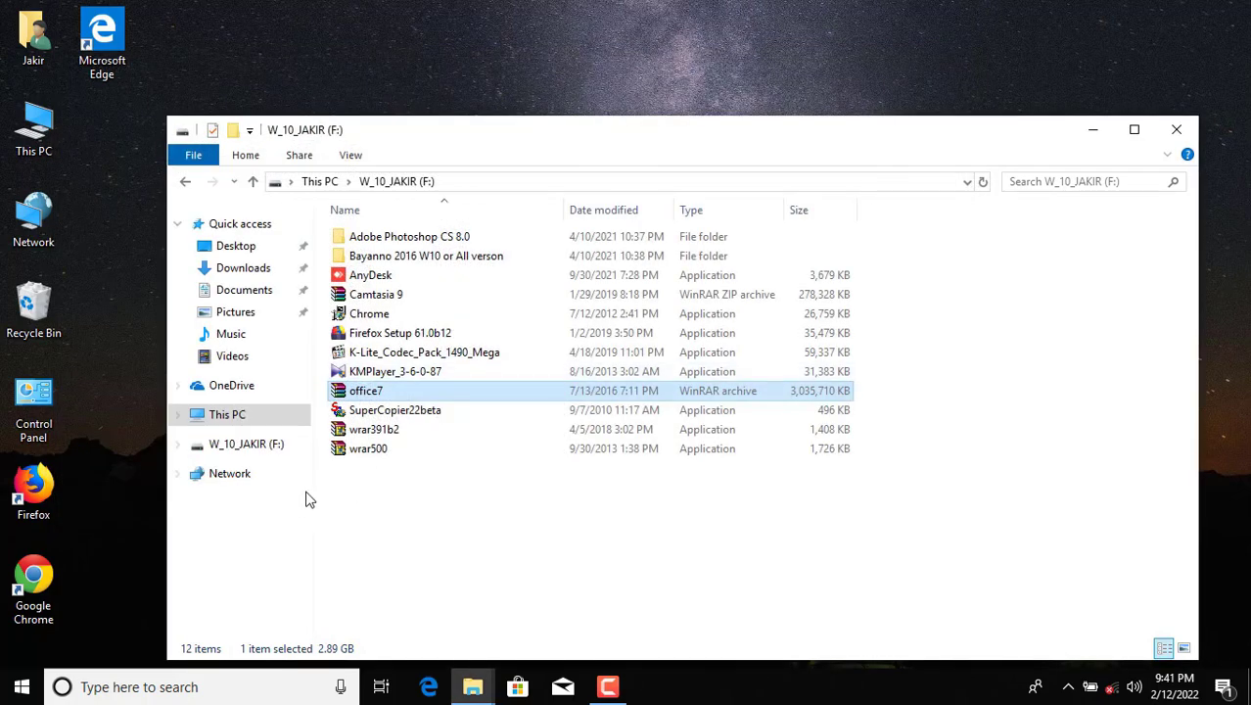
# Step: Launch the KMPlayer_3-6-0-87 and K-Lite_Codec_Pack_1490_Mega installers from the F: drive and continue past KMPlayer's welcome page
pyautogui.click(375, 381)
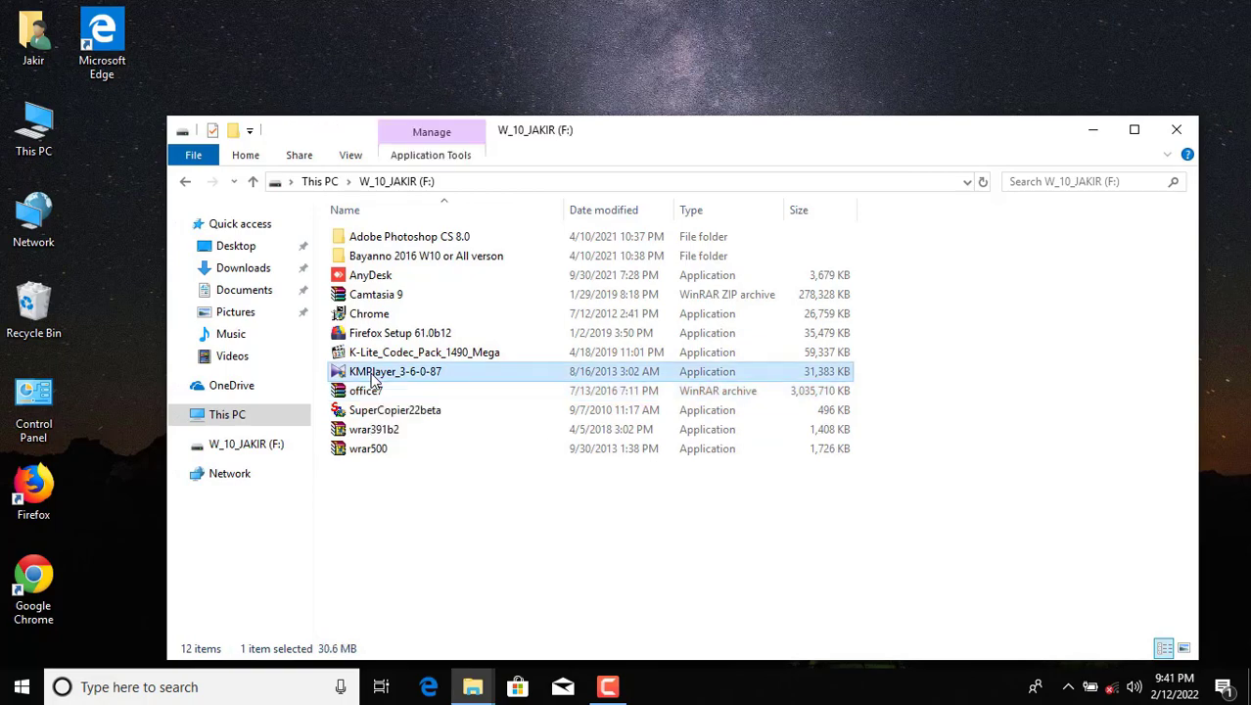
pyautogui.click(381, 354)
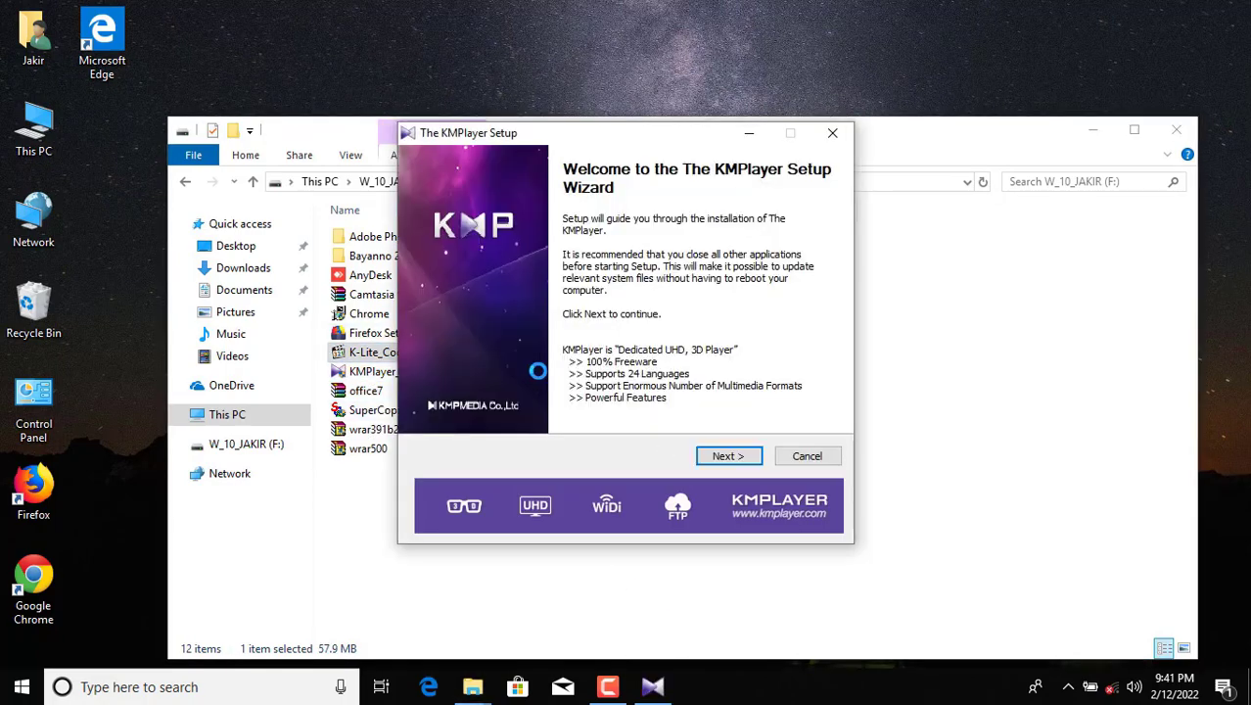
pyautogui.click(726, 457)
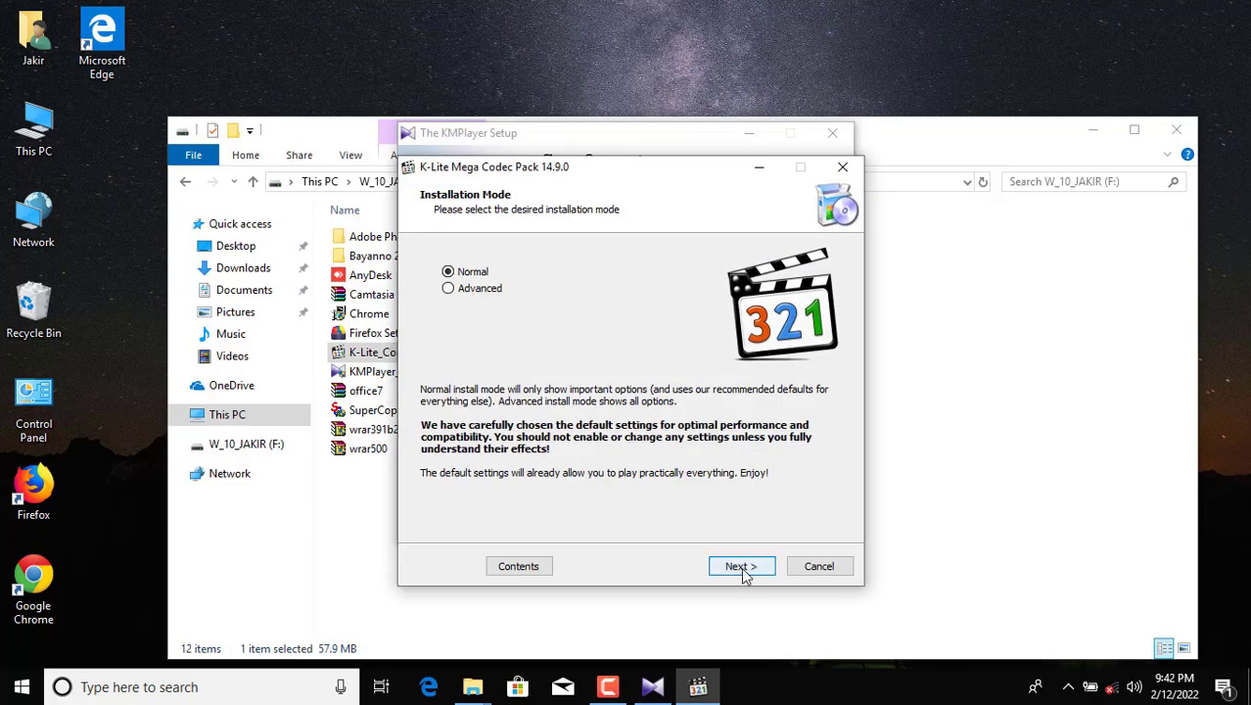
# Step: Install K-Lite Mega Codec Pack 14.9.0 in Normal mode with the preset player and component preferences
pyautogui.click(742, 568)
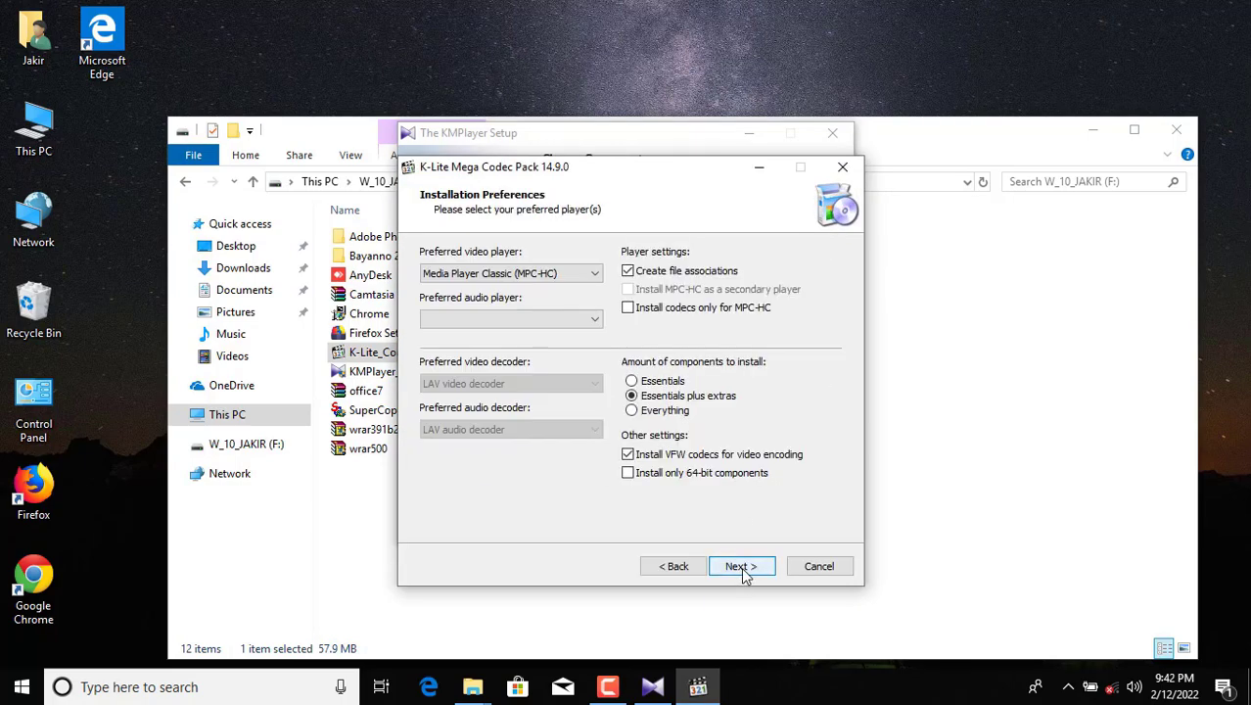
pyautogui.click(741, 566)
pyautogui.click(741, 566)
pyautogui.click(741, 566)
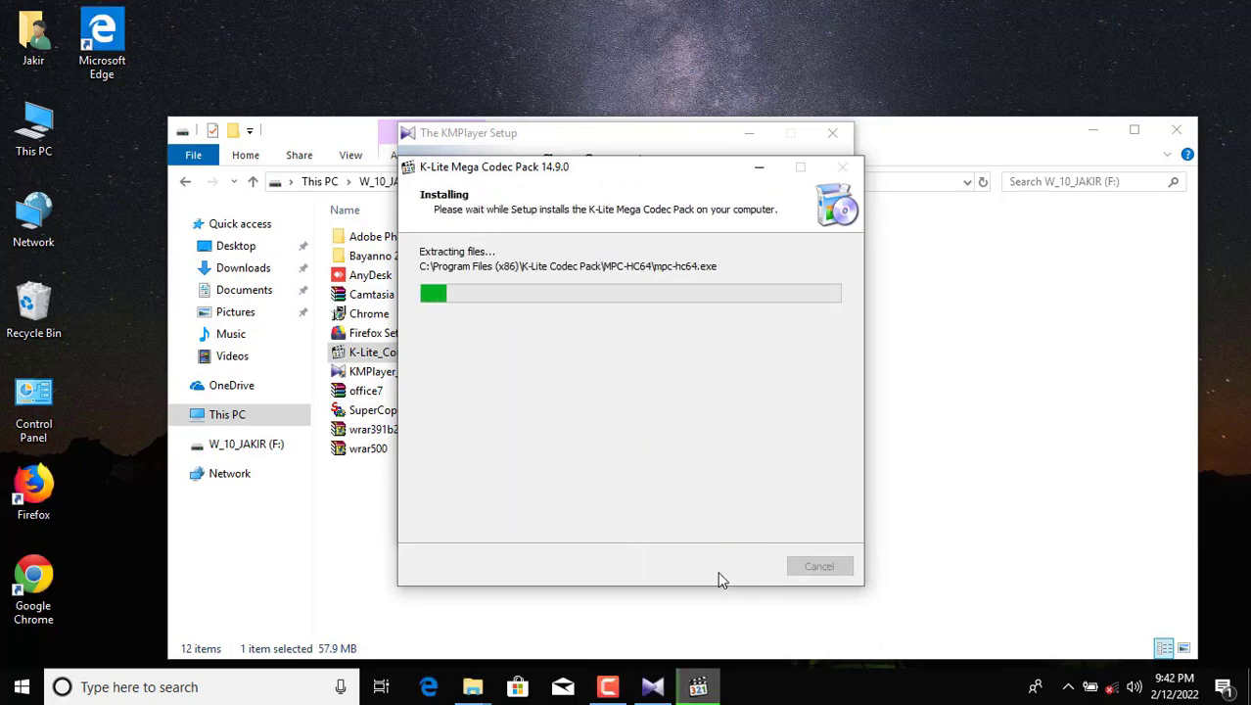
# Step: Start the KMPlayer installation with its preset options and check the progress of both installers
pyautogui.click(655, 685)
pyautogui.click(729, 455)
pyautogui.click(729, 455)
pyautogui.click(699, 685)
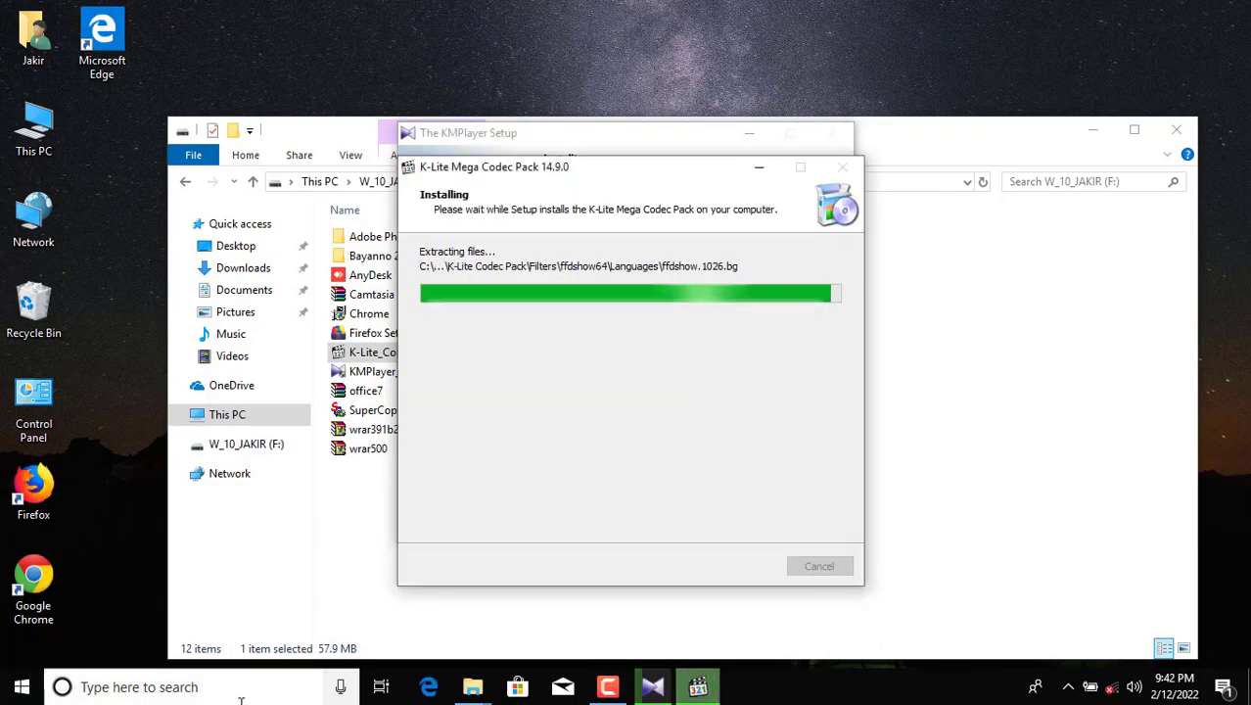
pyautogui.click(663, 691)
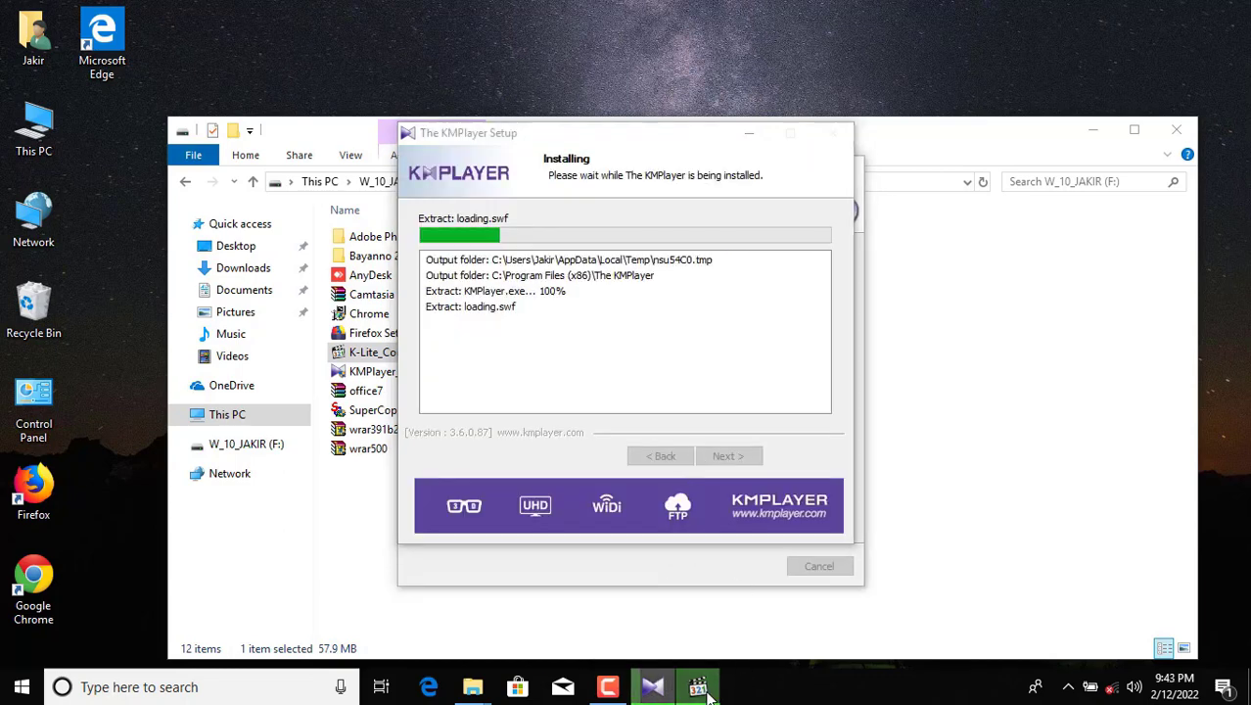
pyautogui.click(700, 691)
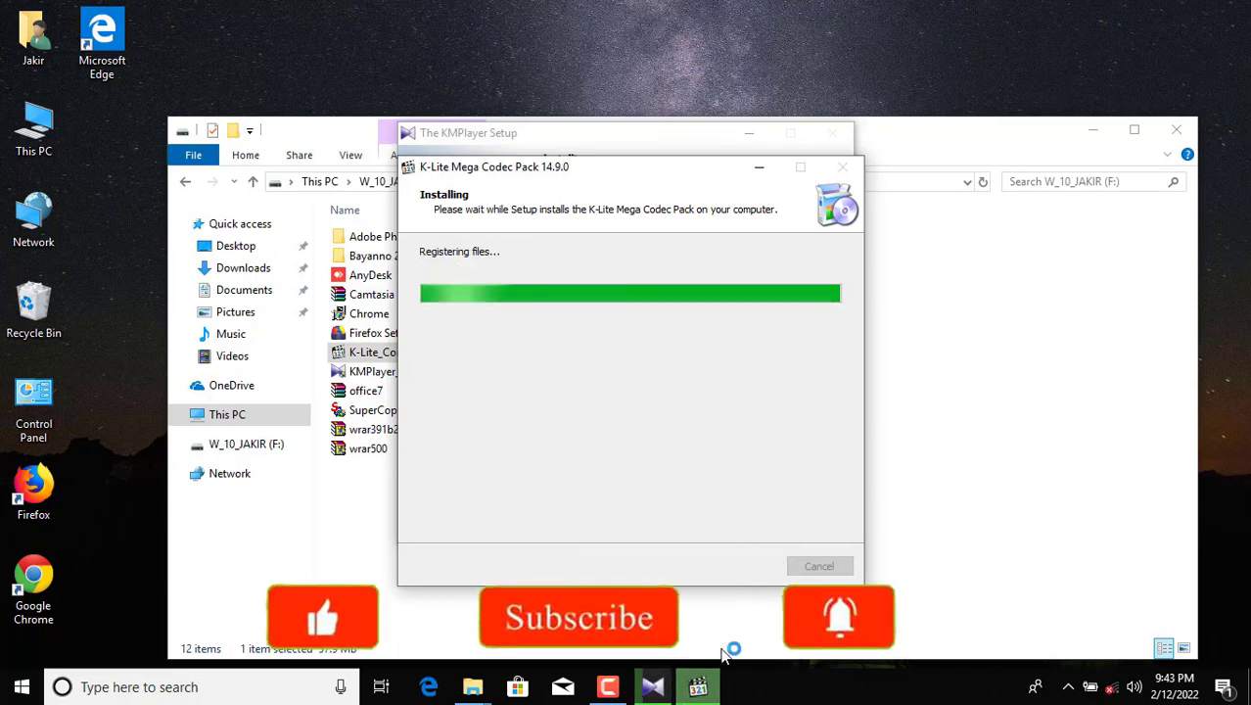
pyautogui.click(663, 688)
pyautogui.click(692, 691)
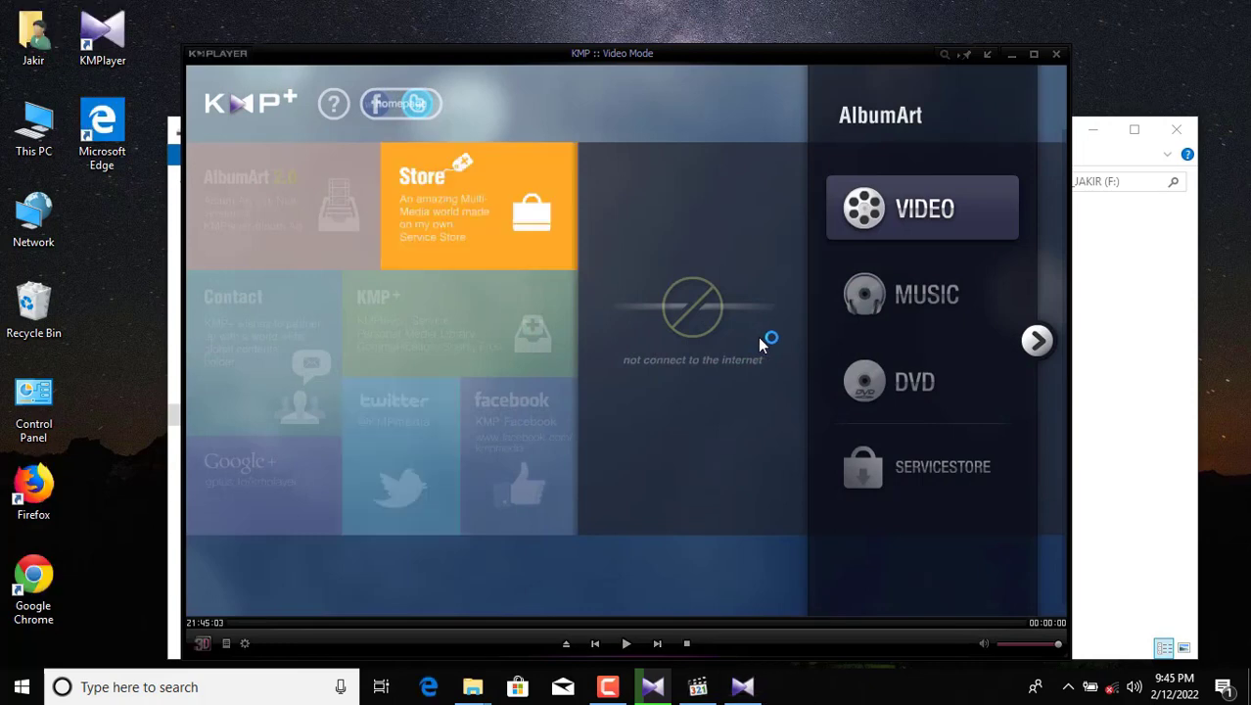
# Step: Turn off the Advanced Menu option in KMPlayer
pyautogui.rightClick(711, 474)
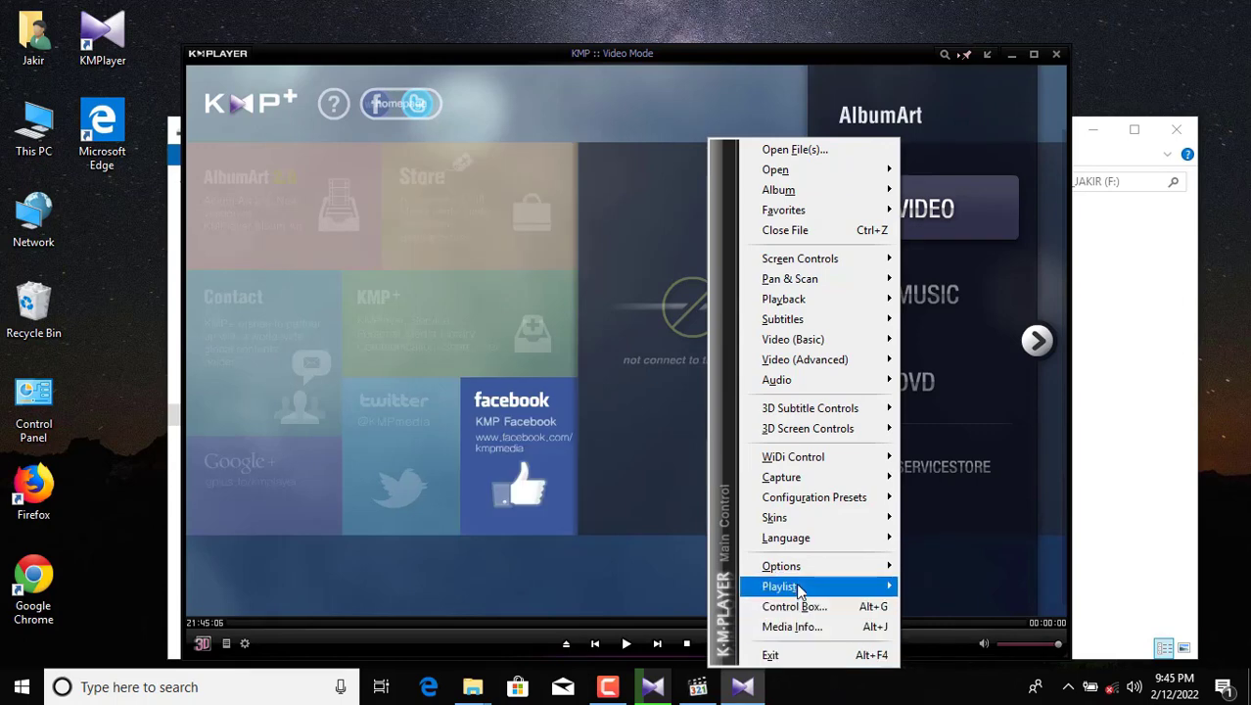
pyautogui.moveTo(800, 570)
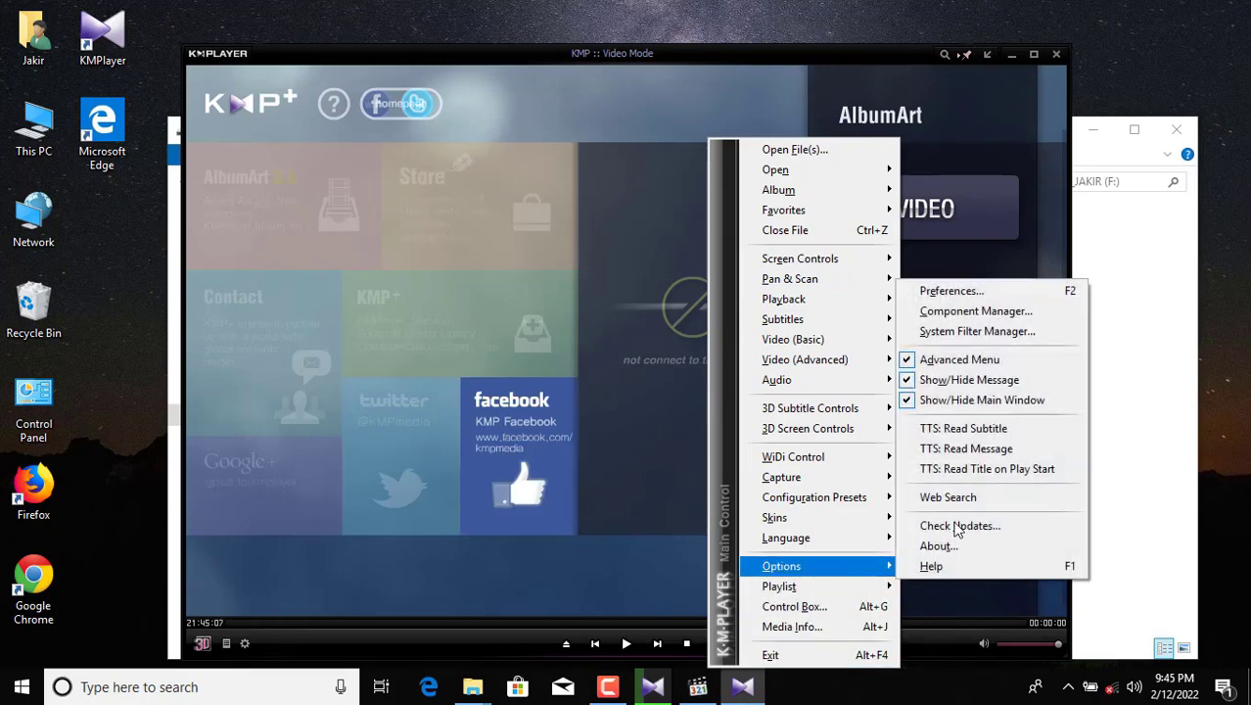
pyautogui.click(992, 368)
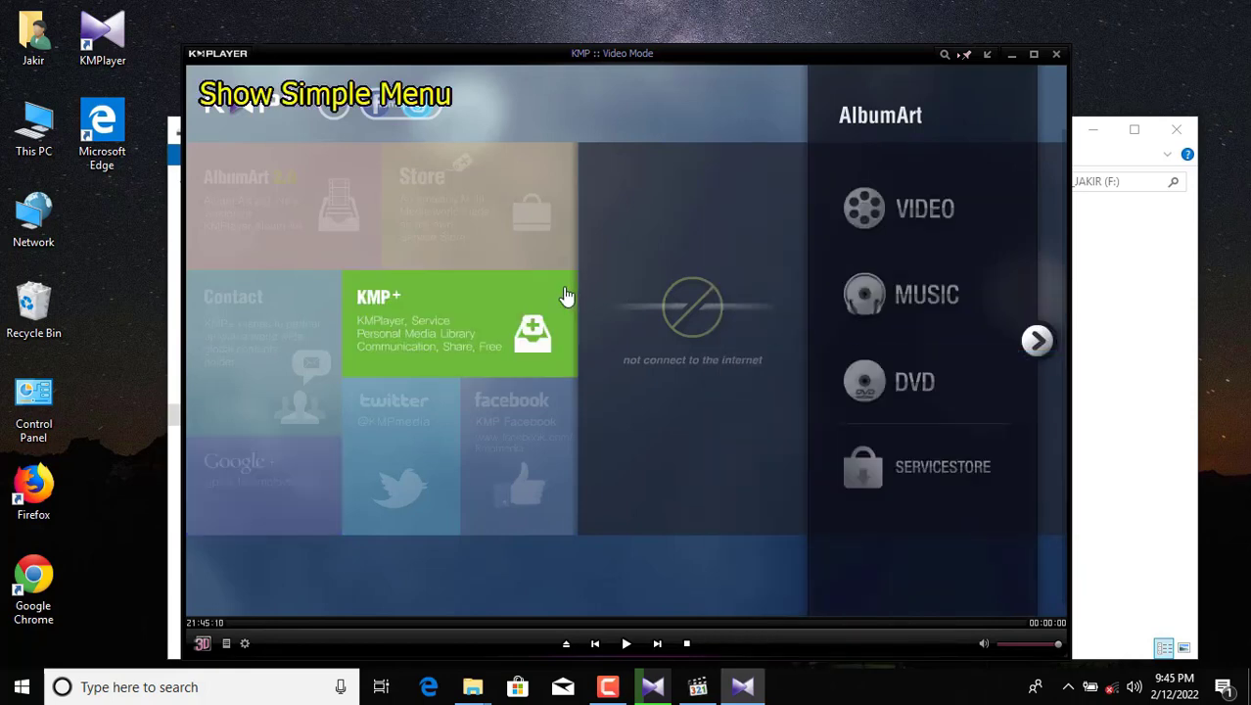
# Step: Exit KMPlayer and finish the K-Lite Mega Codec Pack setup with Update Microsoft DirectX left selected
pyautogui.rightClick(576, 410)
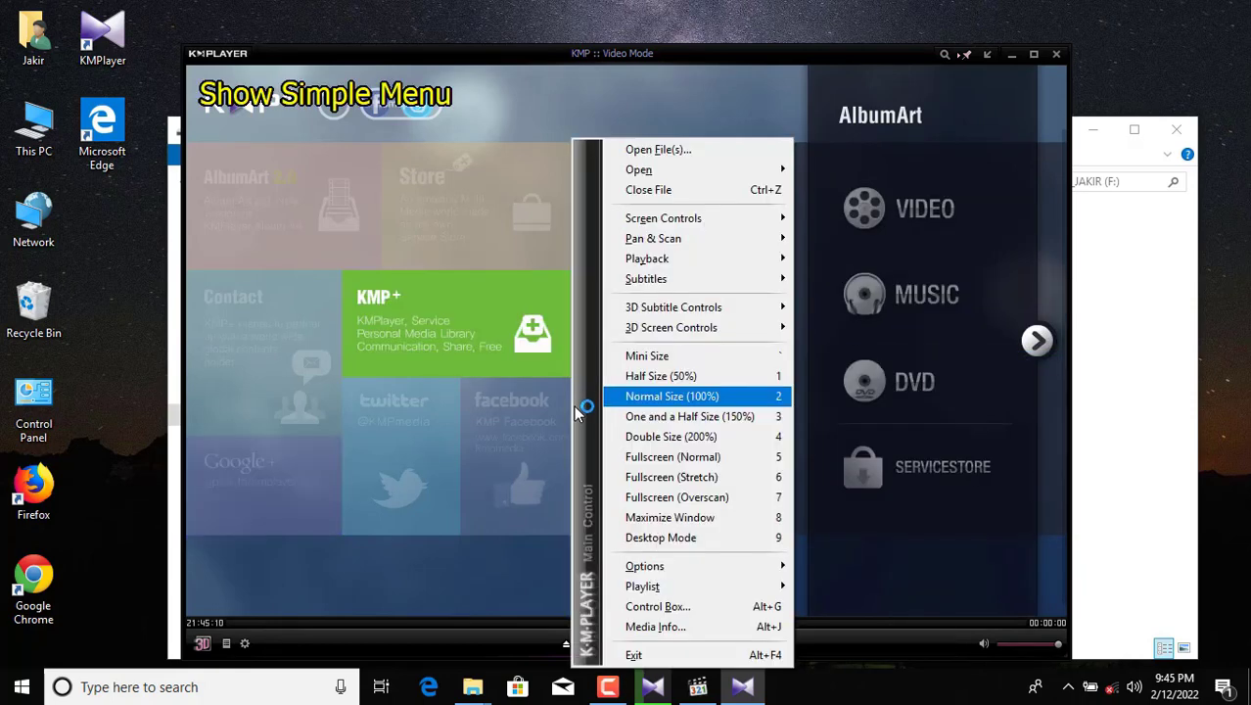
pyautogui.click(684, 654)
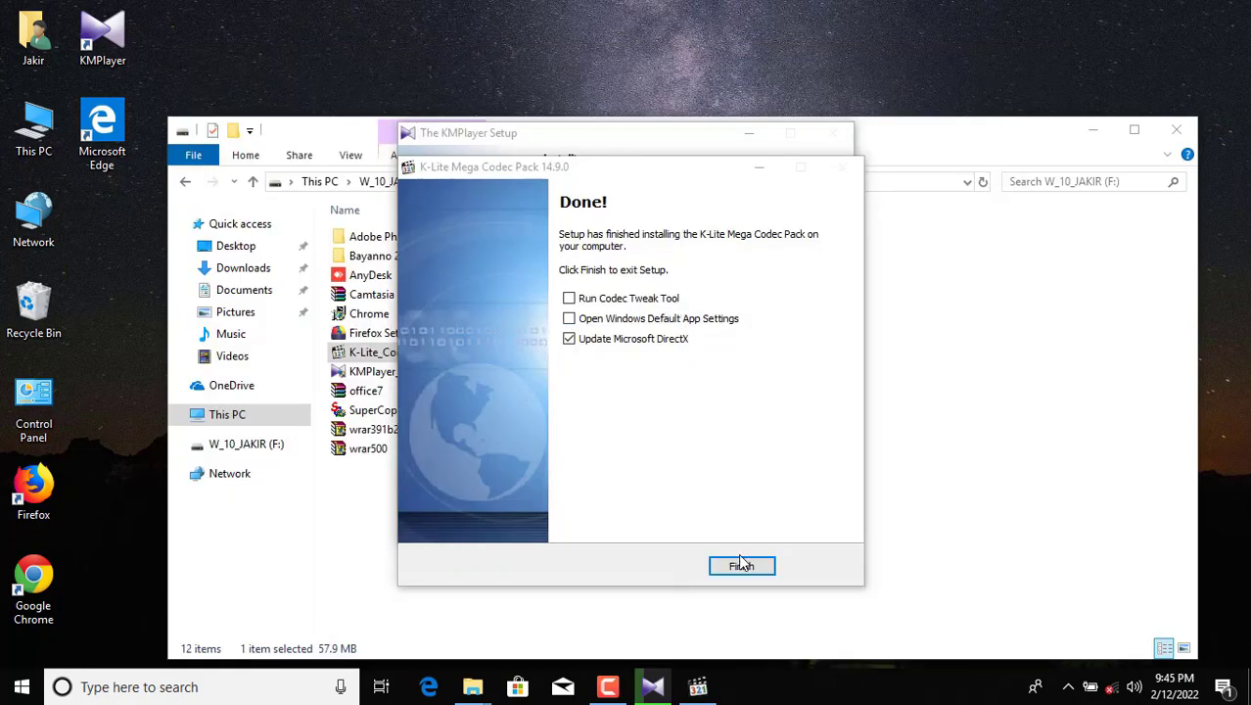
pyautogui.click(736, 565)
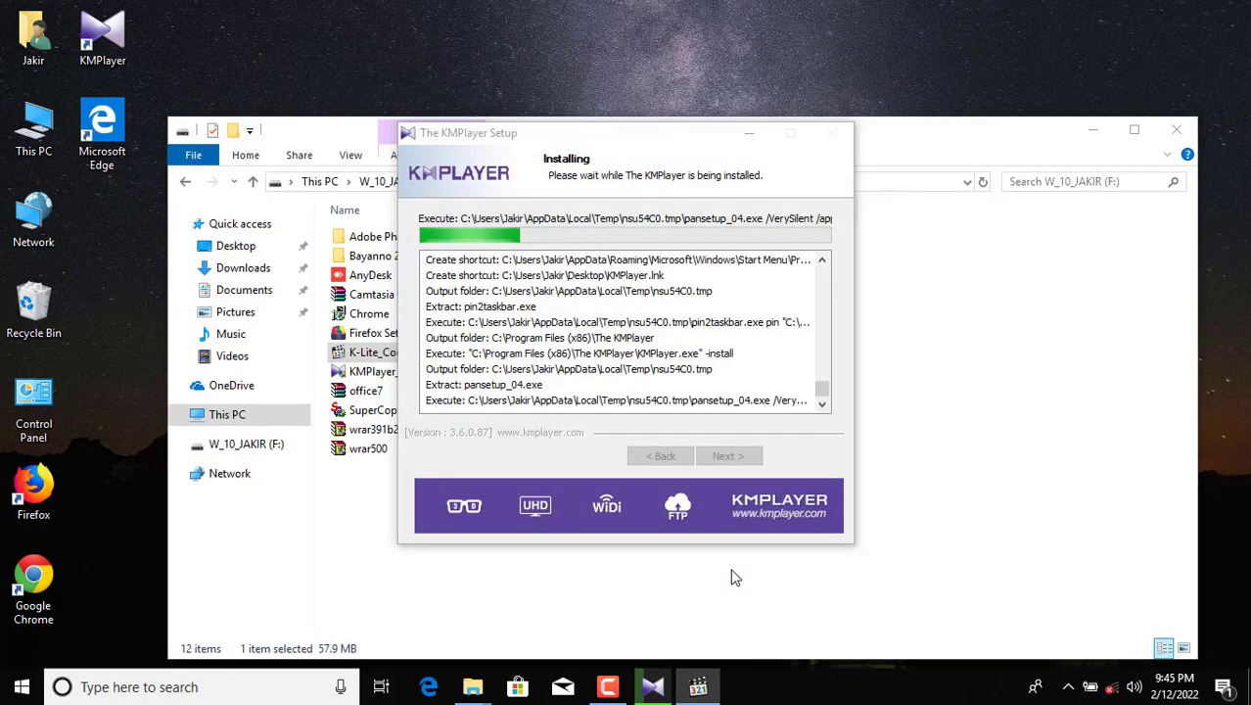
# Step: Run Bayanno2016 from its folder and start installing the Windows 8 version of Bijoy Bayanno with the preset options
pyautogui.doubleClick(423, 259)
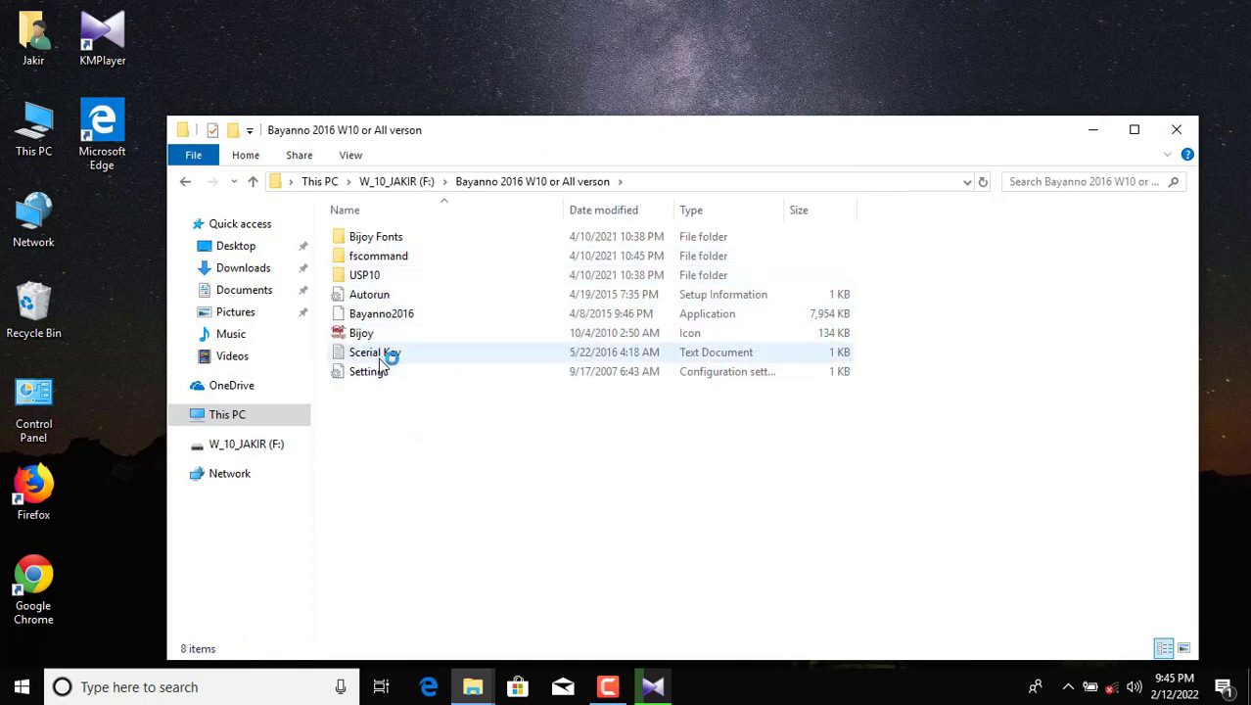
pyautogui.doubleClick(382, 313)
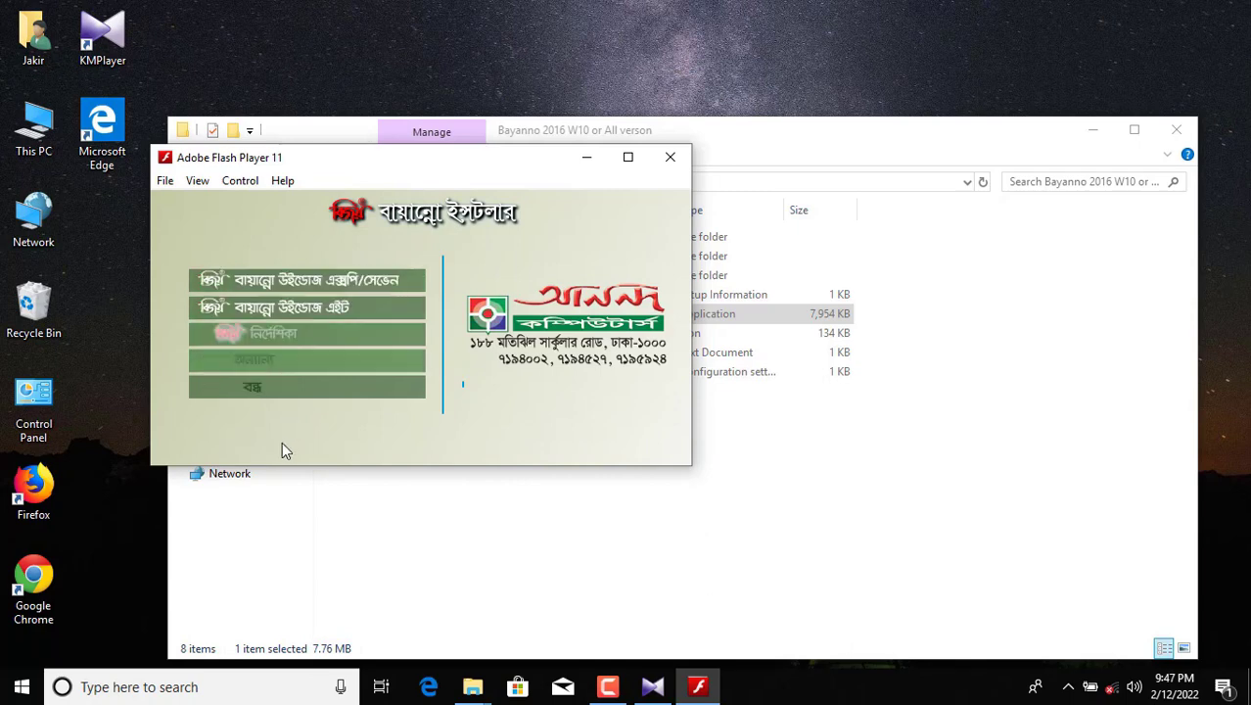
pyautogui.click(281, 322)
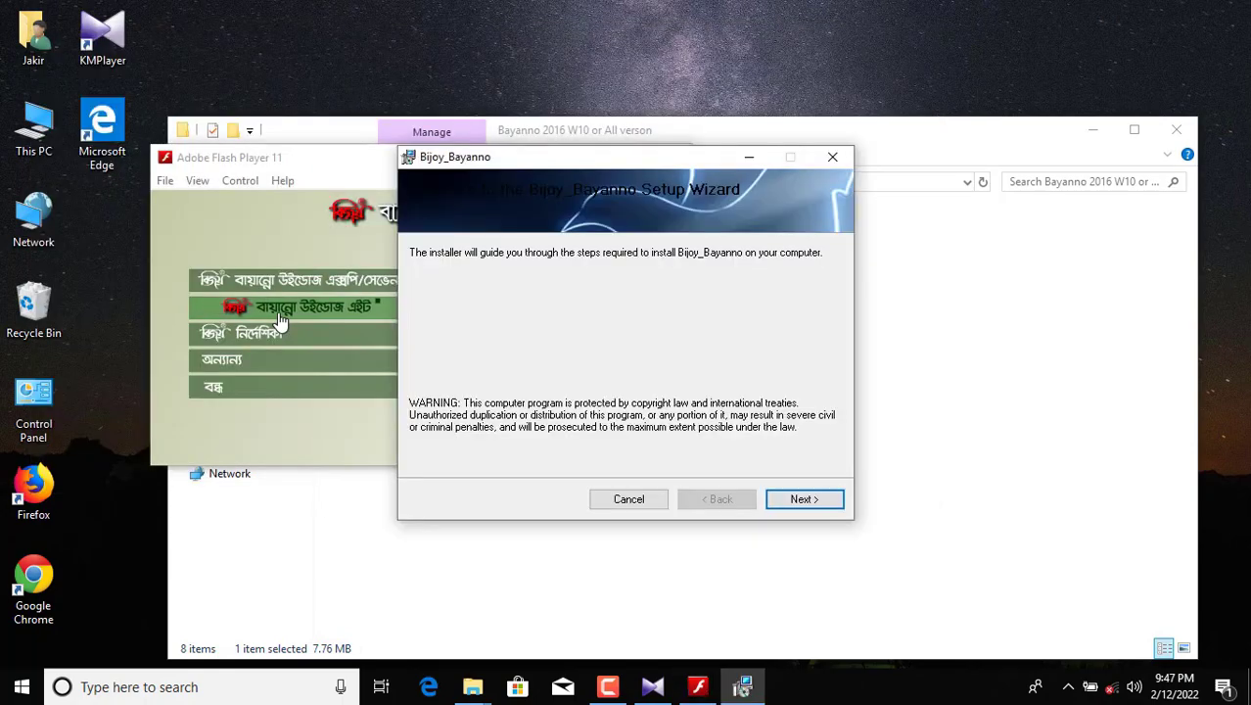
pyautogui.click(795, 505)
pyautogui.click(798, 509)
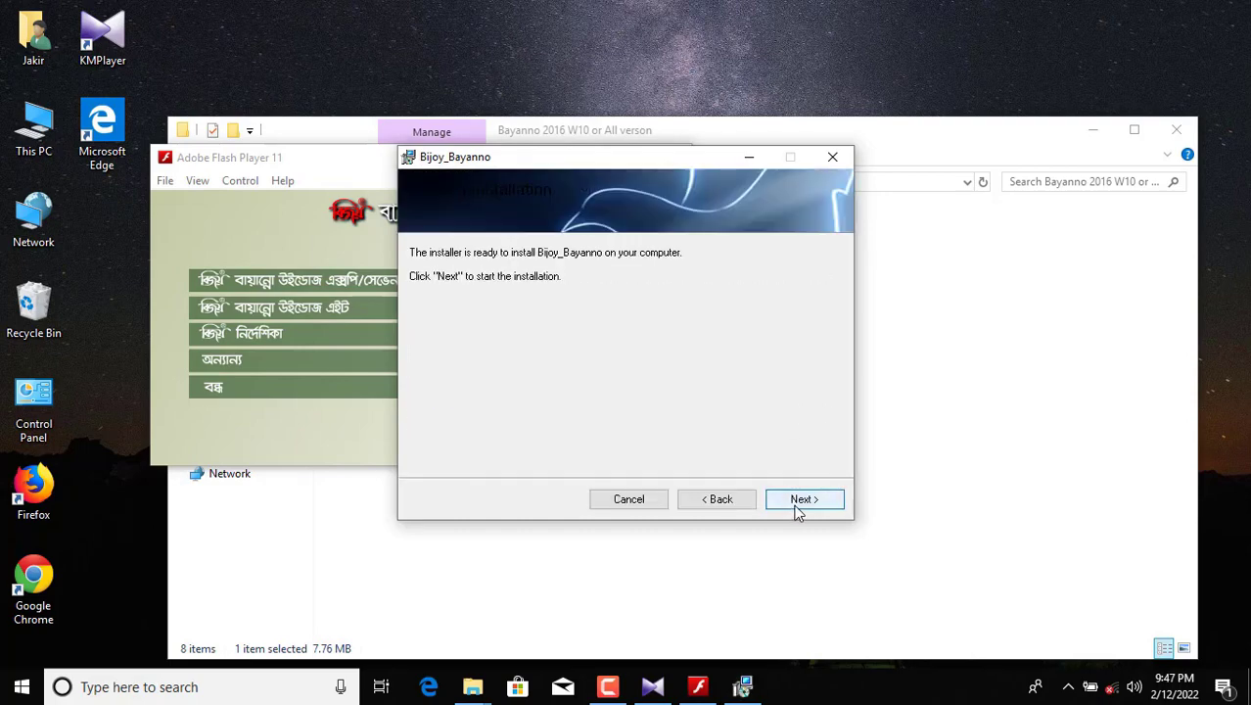
pyautogui.click(797, 508)
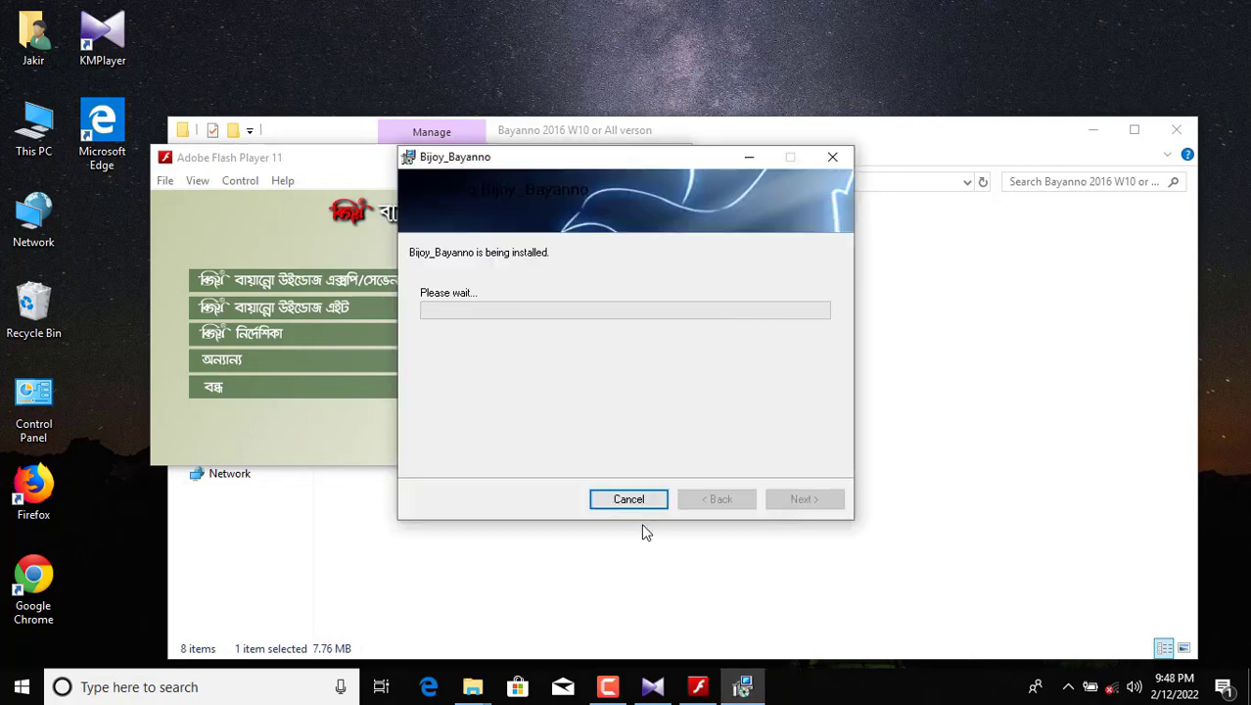
# Step: Open the Scerial Key text file and close the Bayanno launcher
pyautogui.click(423, 399)
pyautogui.doubleClick(375, 354)
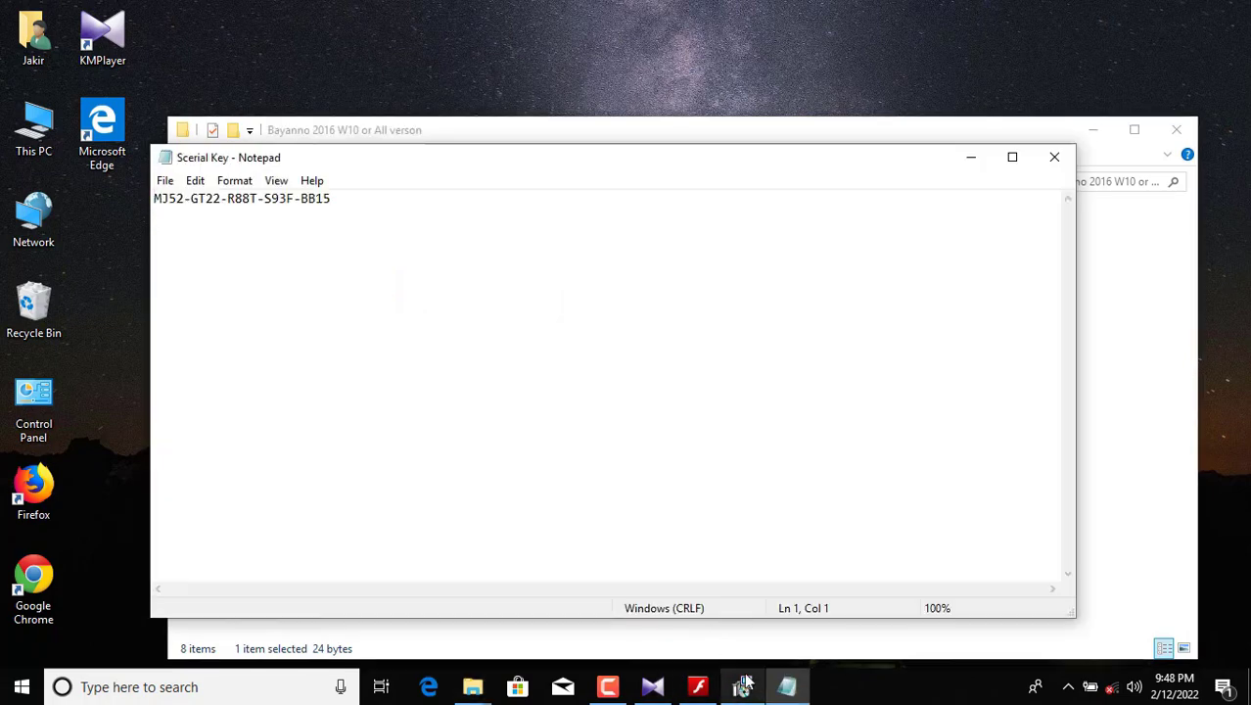
pyautogui.click(698, 687)
pyautogui.click(330, 391)
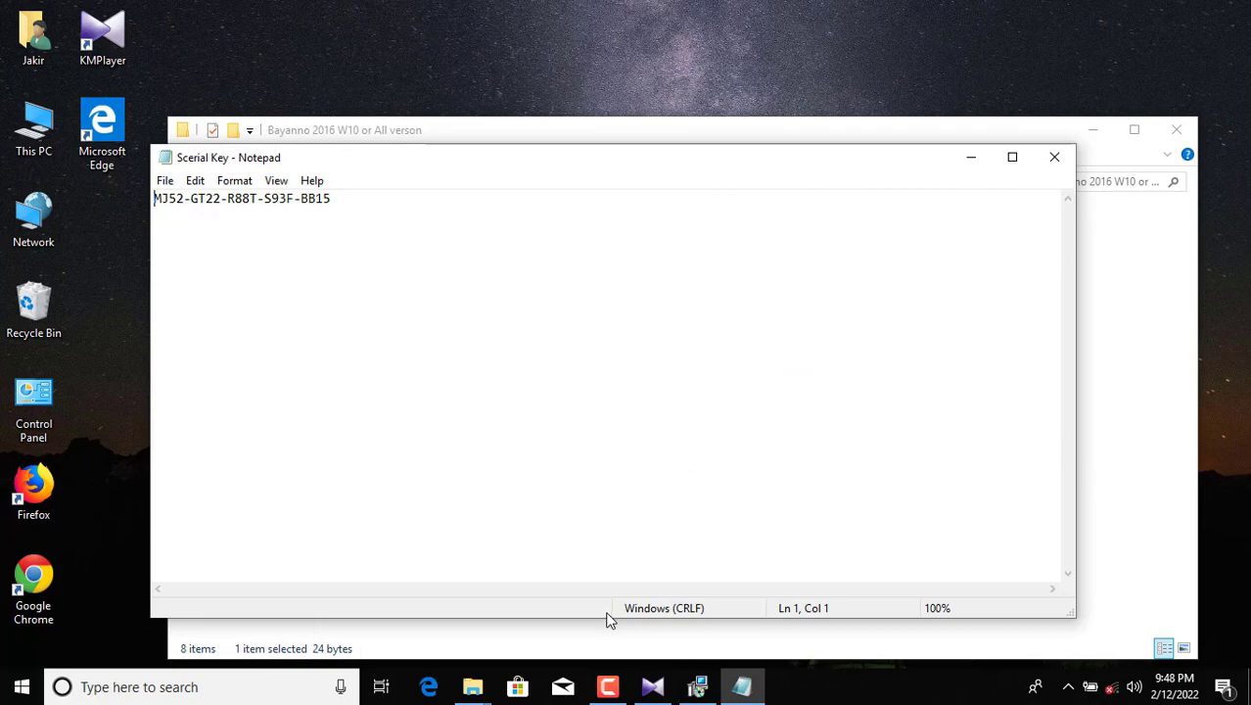
# Step: Minimize the serial key file and the folder window to check the Bijoy Bayanno installation progress, and restore the folder window
pyautogui.click(969, 159)
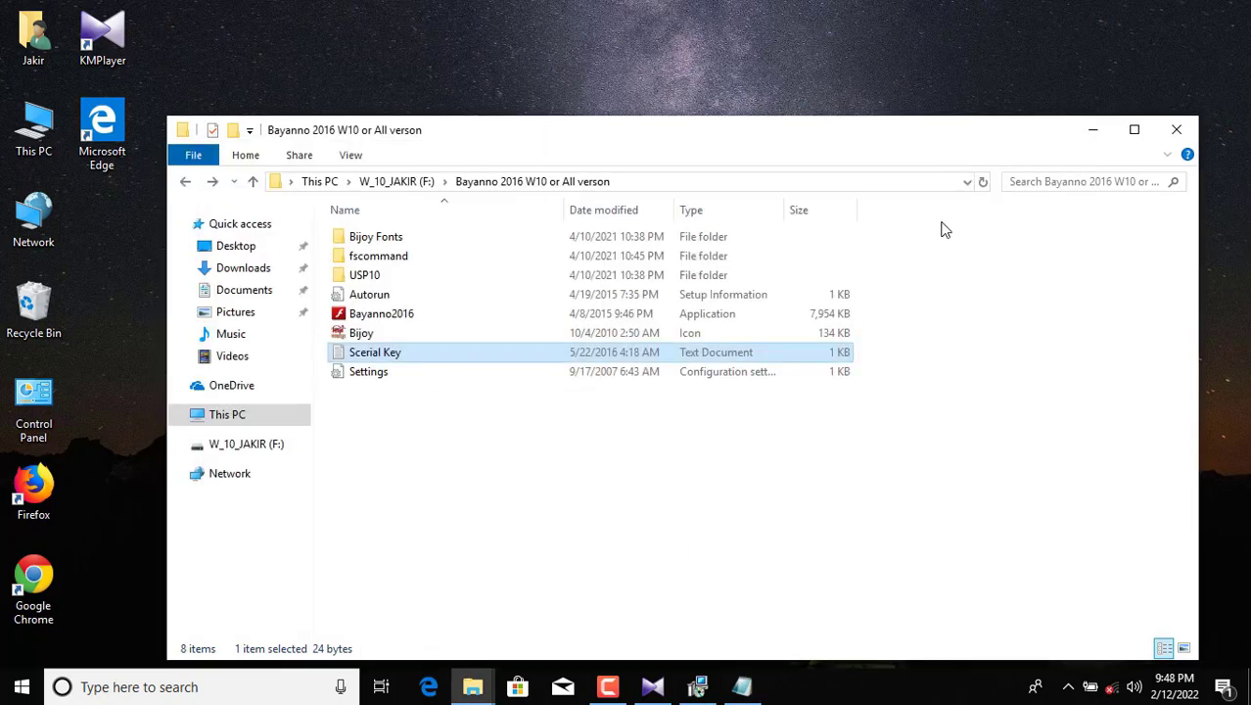
pyautogui.click(1093, 129)
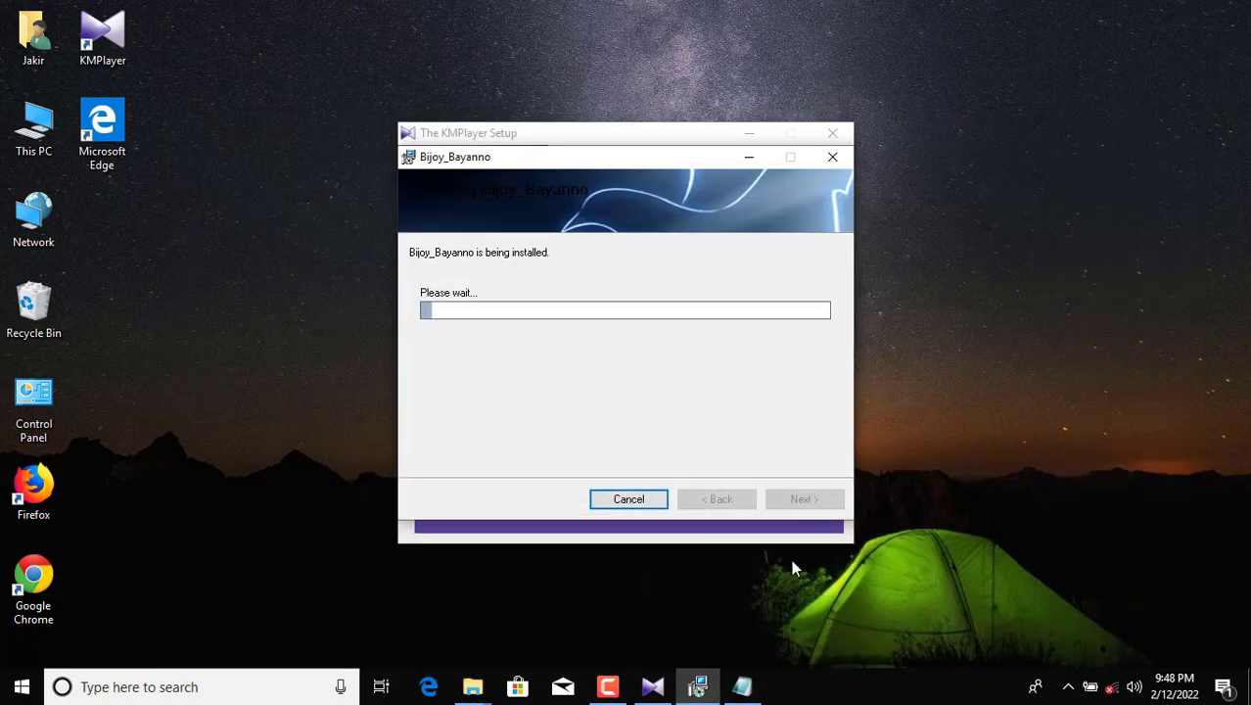
pyautogui.moveTo(473, 687)
pyautogui.click(537, 624)
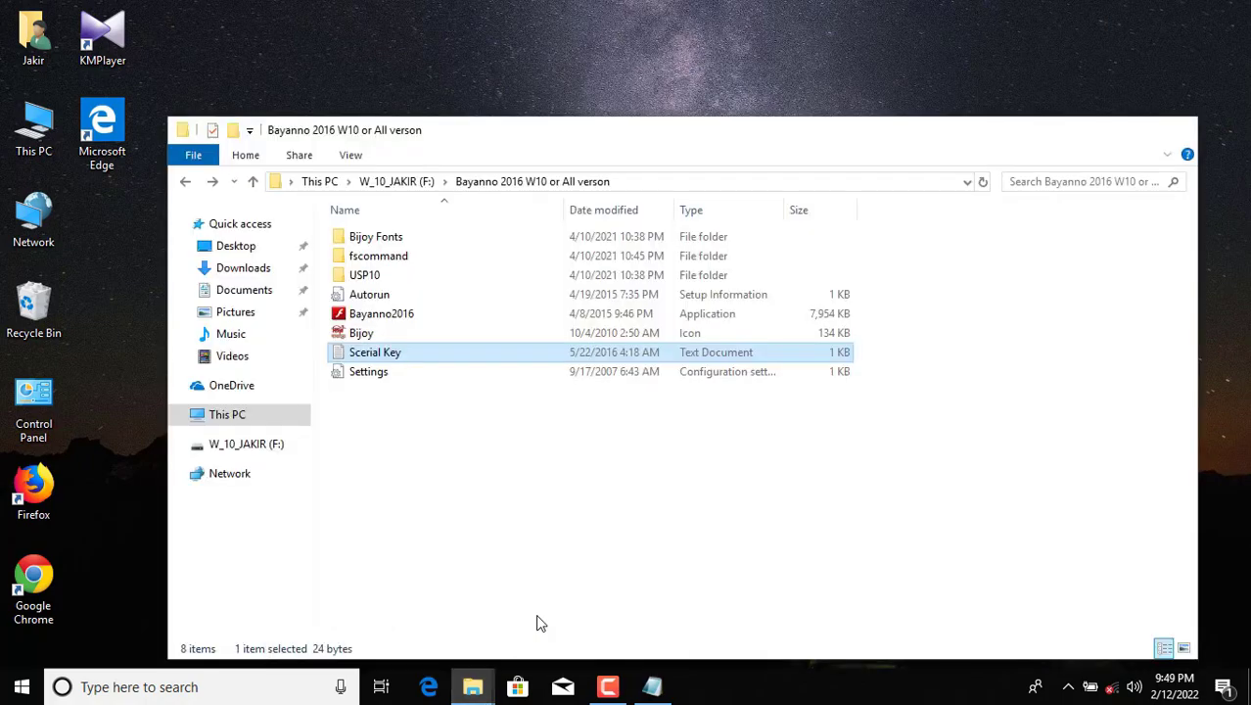
# Step: Run the adobe photoshop cs 8.0 installer from the Adobe Photoshop CS 8.0 folder on drive F: and accept its opening prompt
pyautogui.click(186, 182)
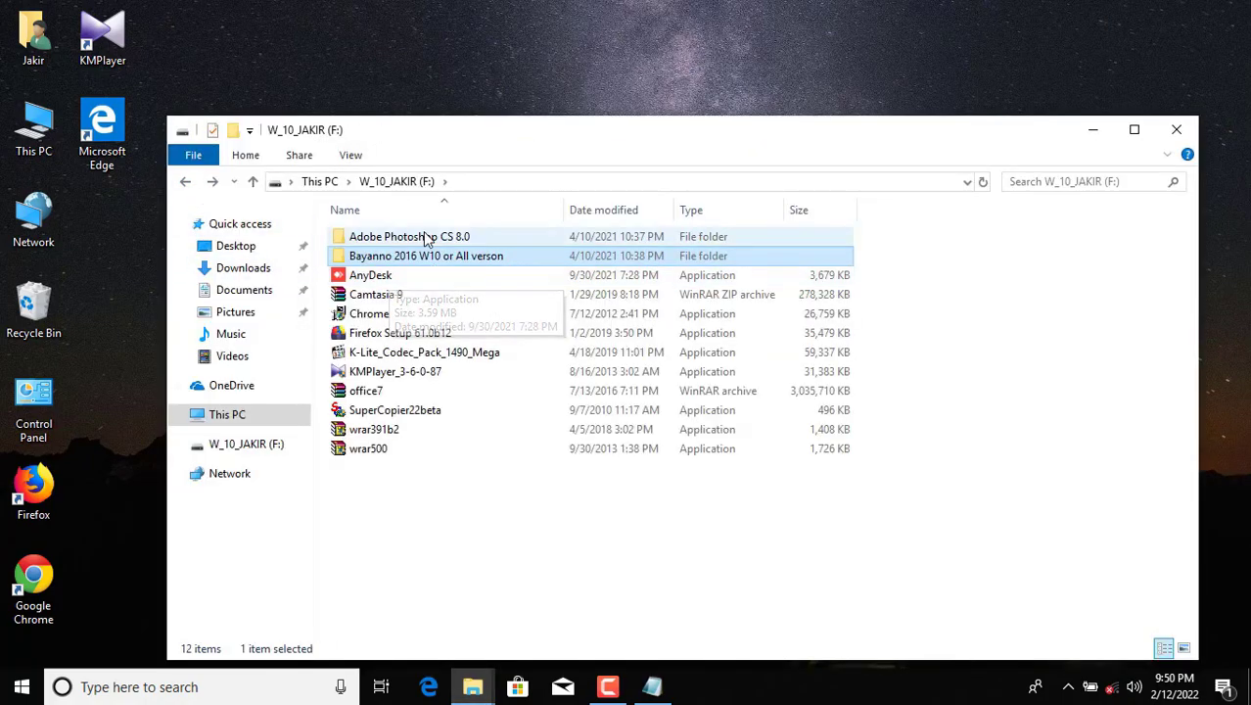
pyautogui.doubleClick(423, 240)
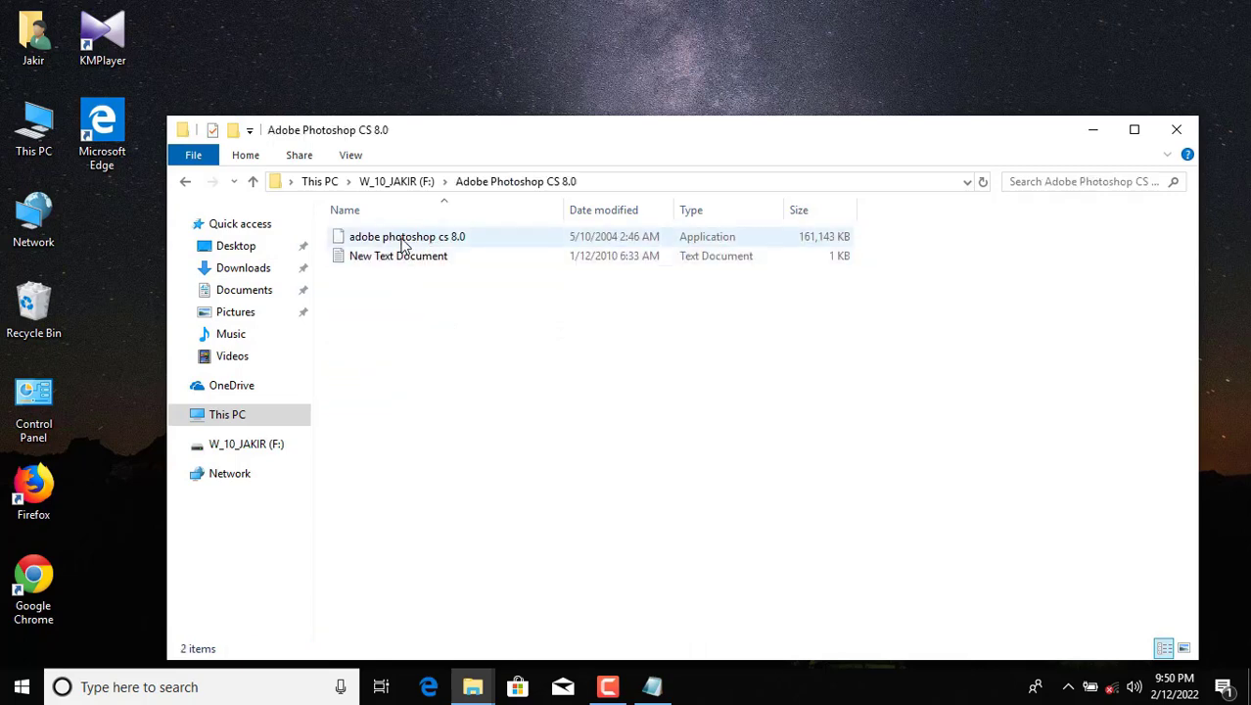
pyautogui.click(404, 245)
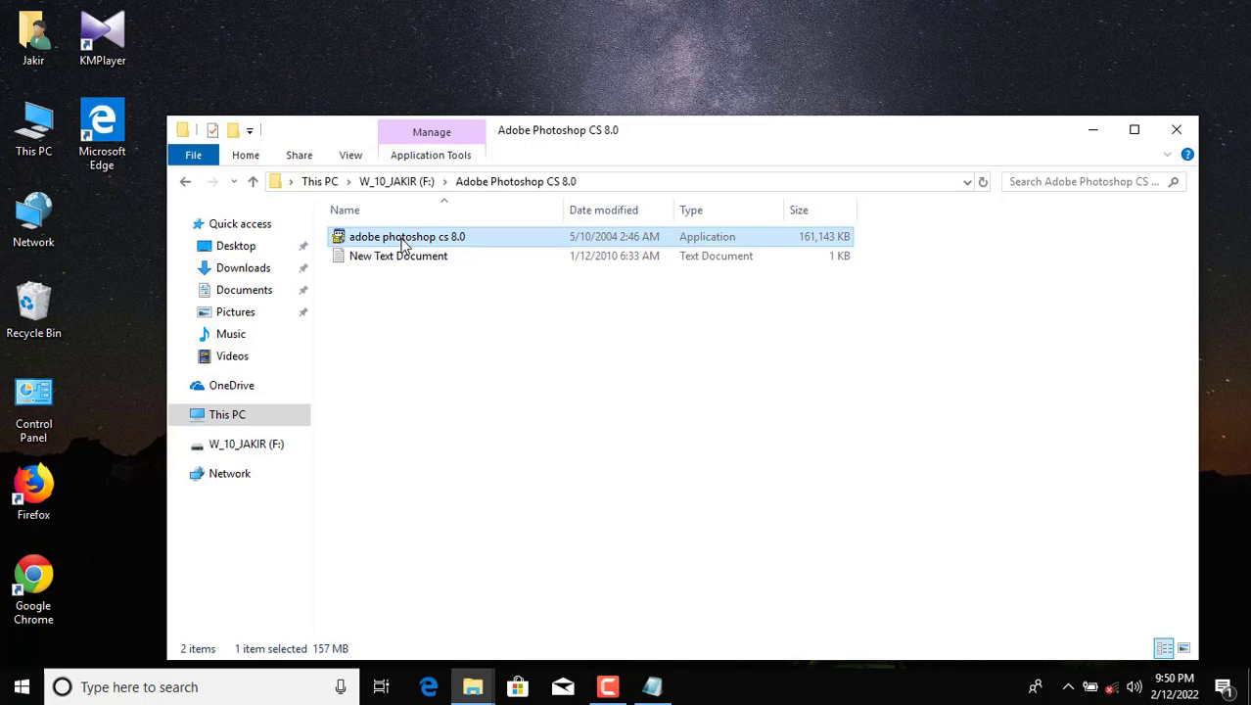
pyautogui.doubleClick(404, 238)
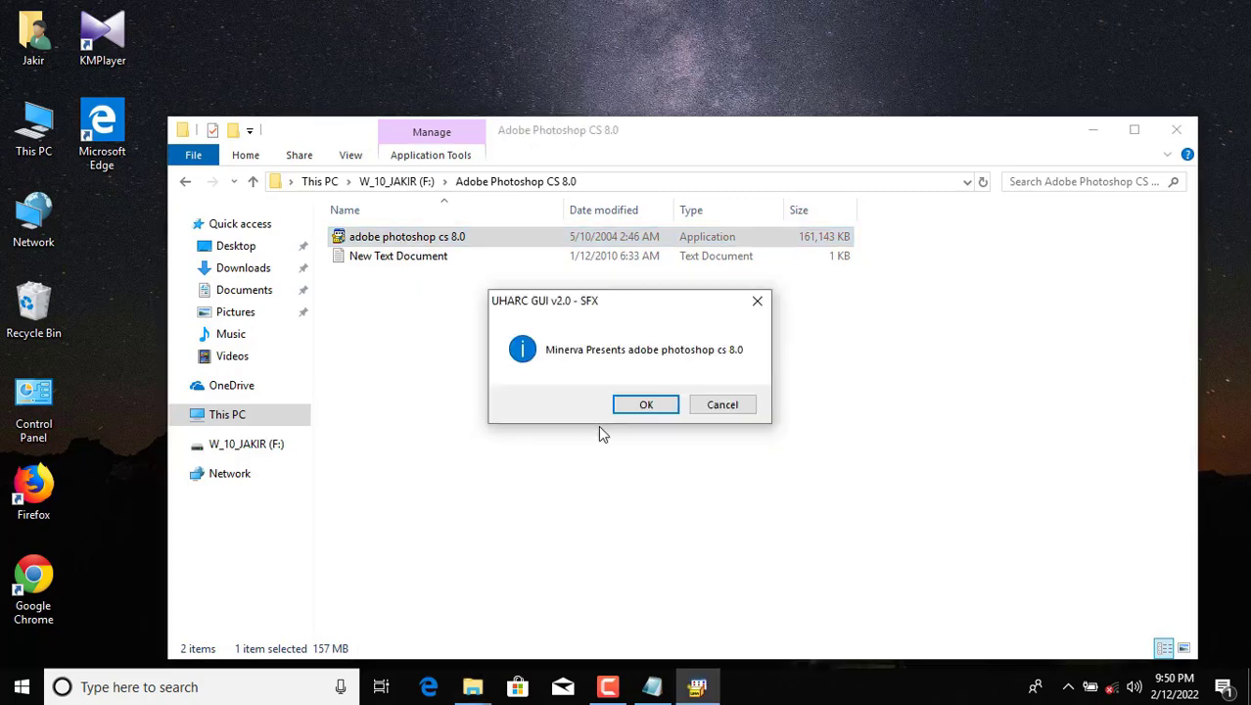
pyautogui.click(631, 406)
pyautogui.click(776, 446)
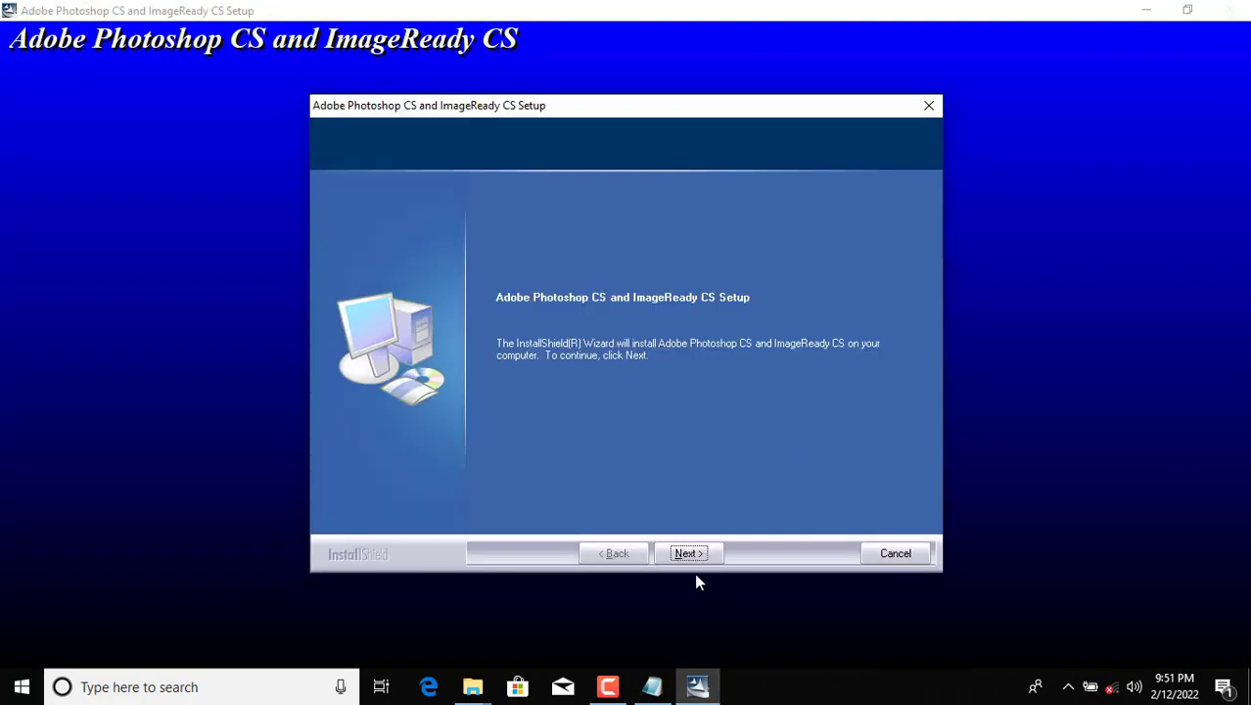
# Step: Install Adobe Photoshop CS and ImageReady CS with International English for the license agreement and the preset file associations
pyautogui.click(688, 552)
pyautogui.click(755, 409)
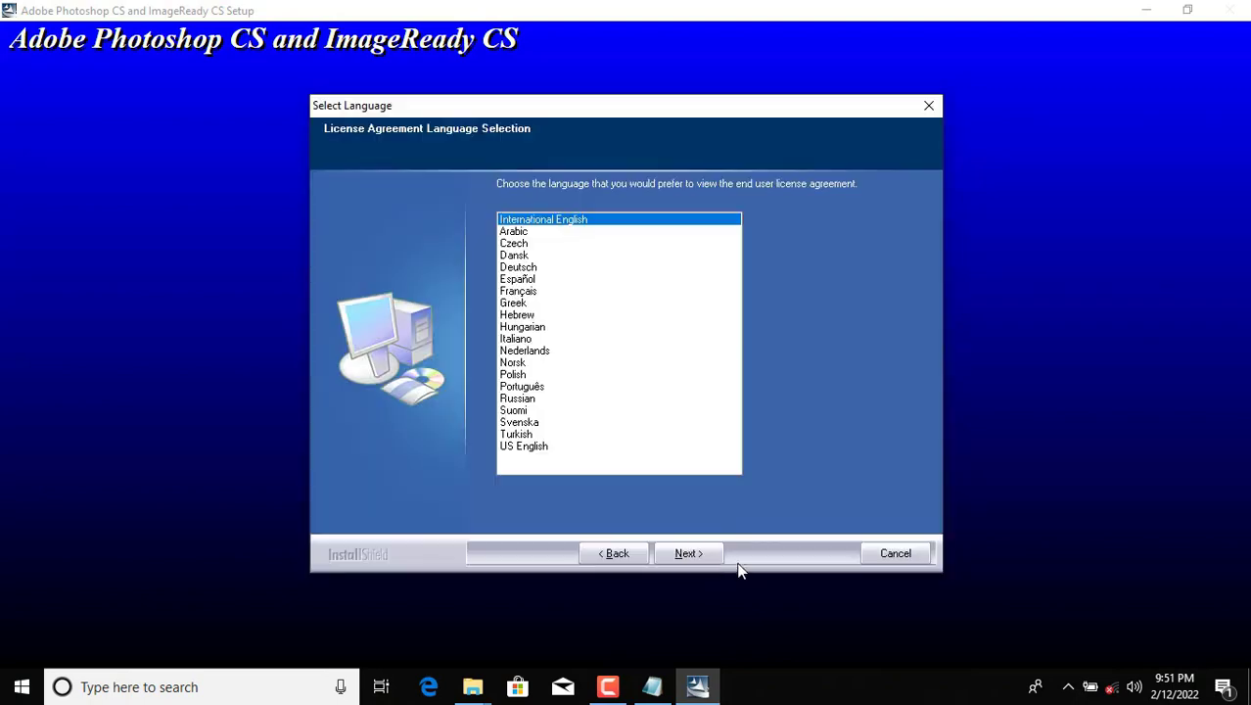
pyautogui.click(710, 558)
pyautogui.click(710, 559)
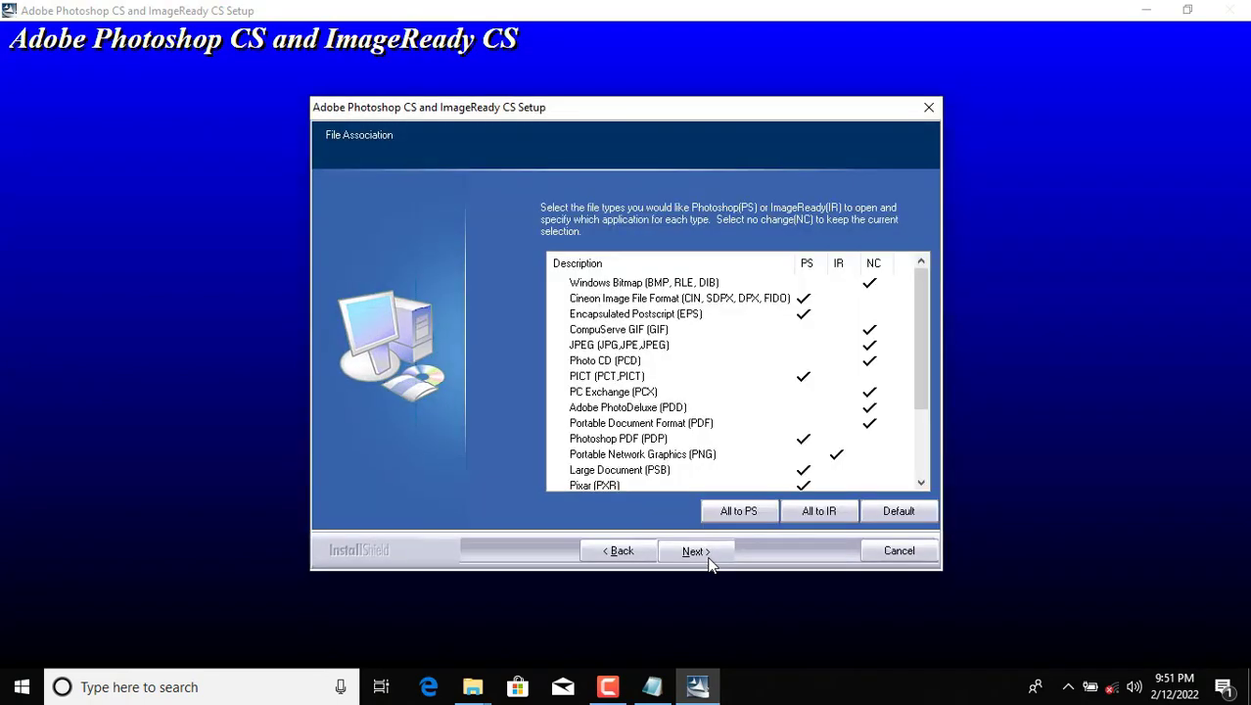
pyautogui.click(709, 559)
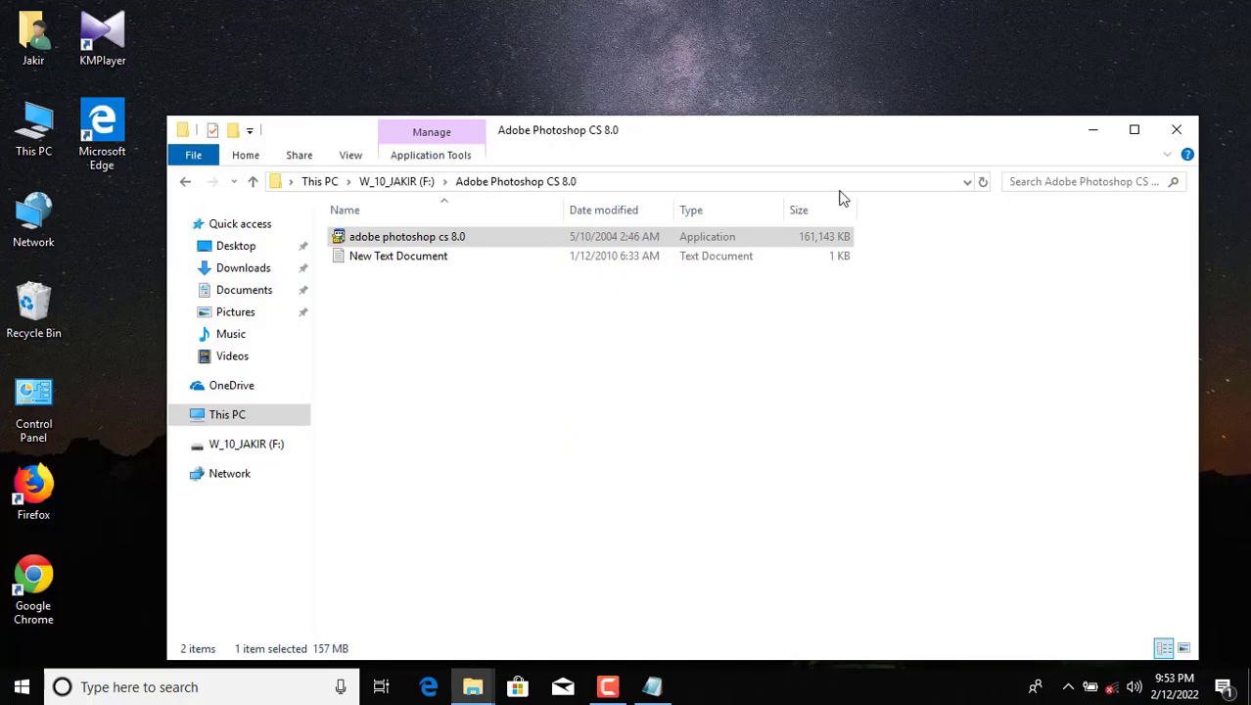
# Step: Run AnyDesk from drive F:, exit its session window and install it on this device
pyautogui.click(187, 183)
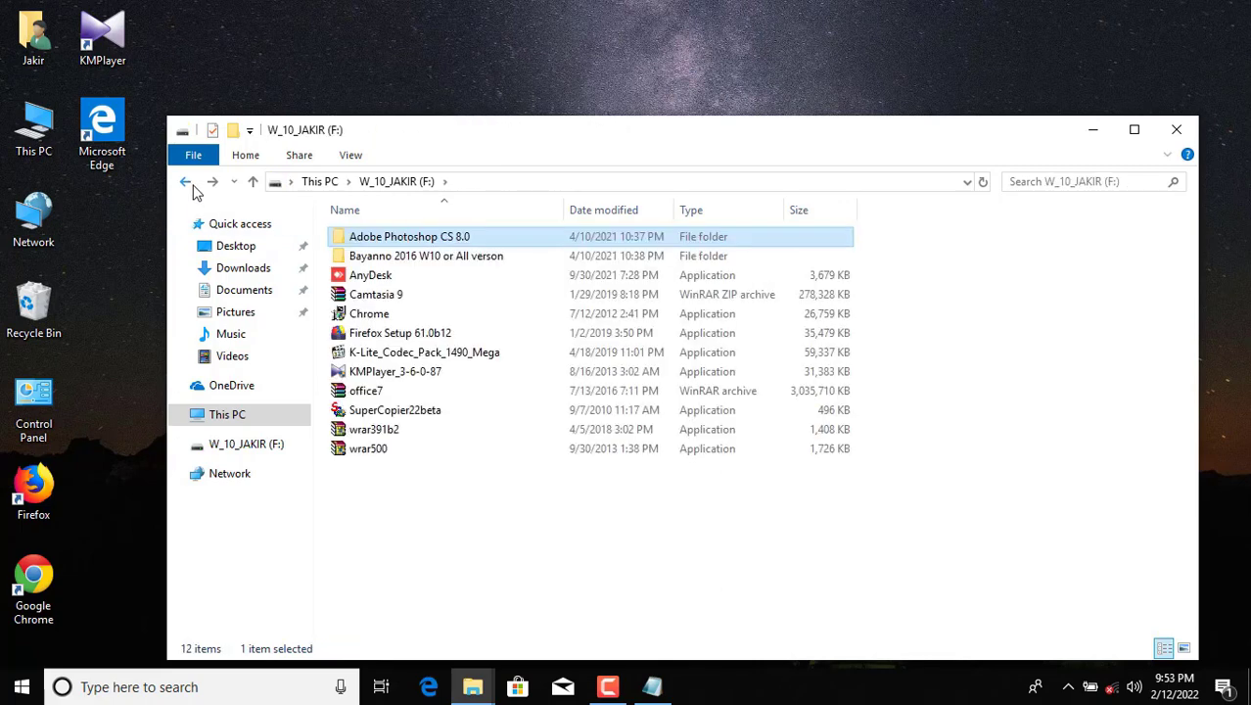
pyautogui.click(354, 278)
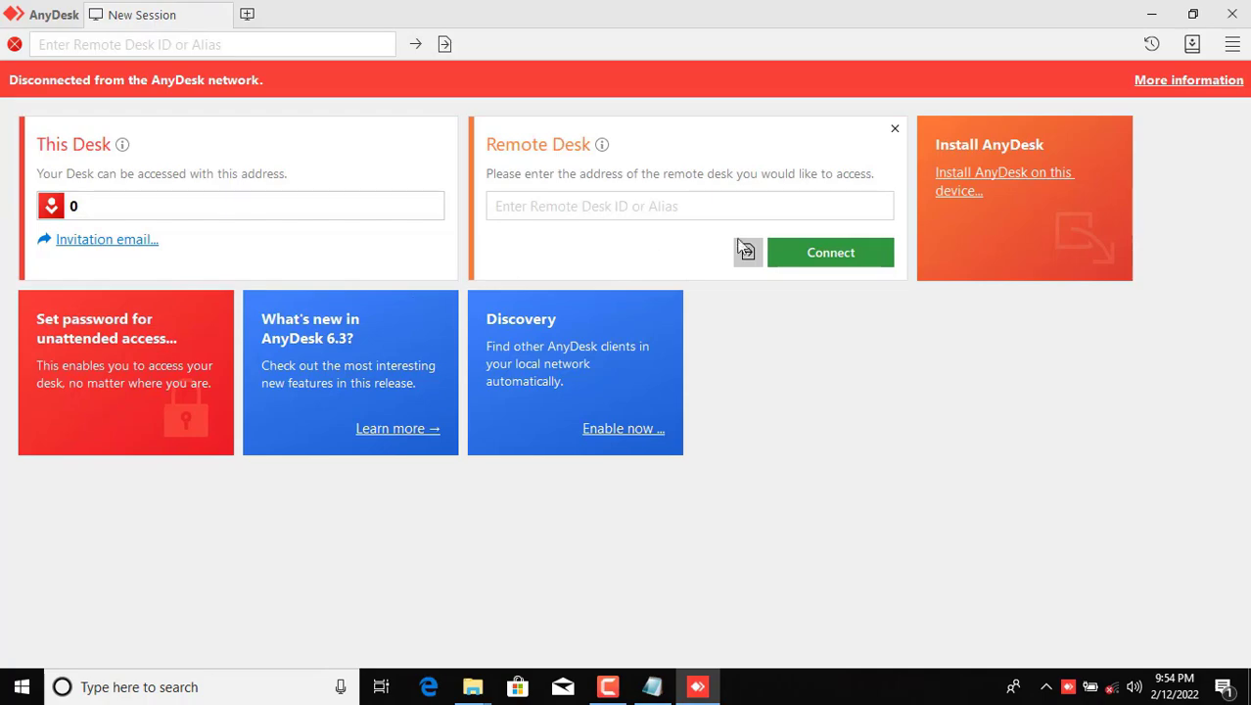
pyautogui.click(1232, 14)
pyautogui.click(646, 458)
pyautogui.click(706, 568)
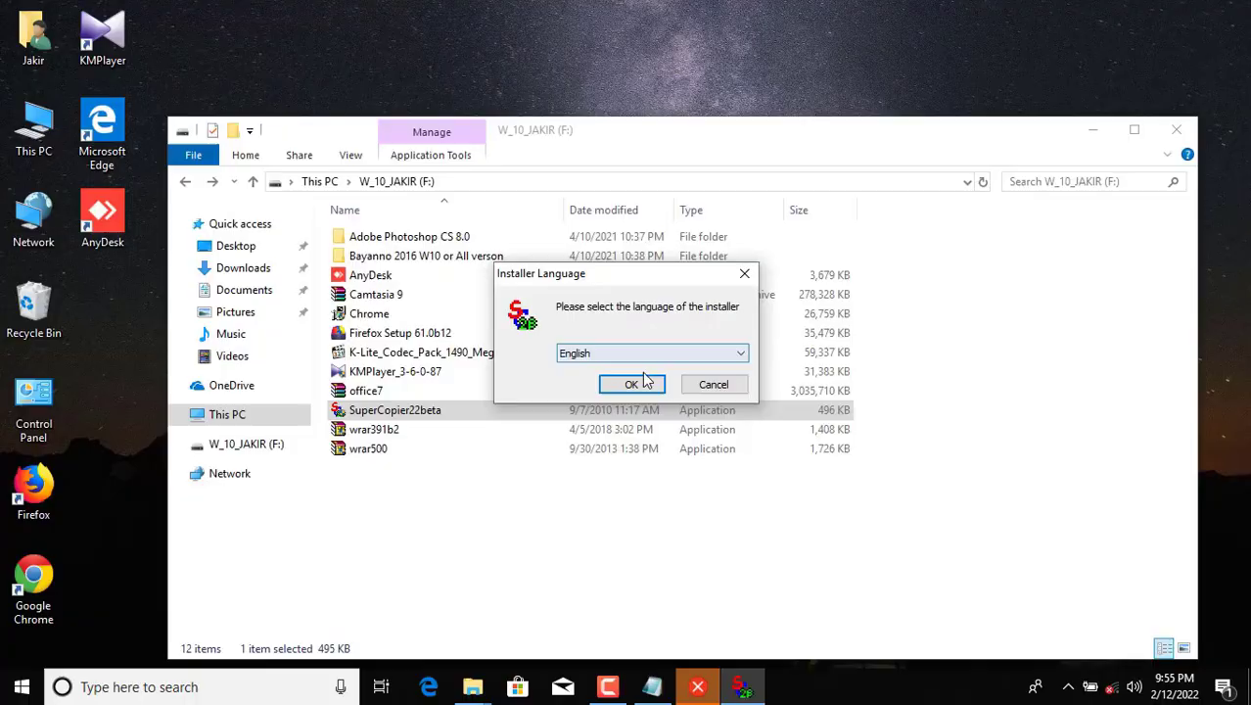
# Step: Install SuperCopier 2 in English with all preset components selected and close the completed setup
pyautogui.click(644, 382)
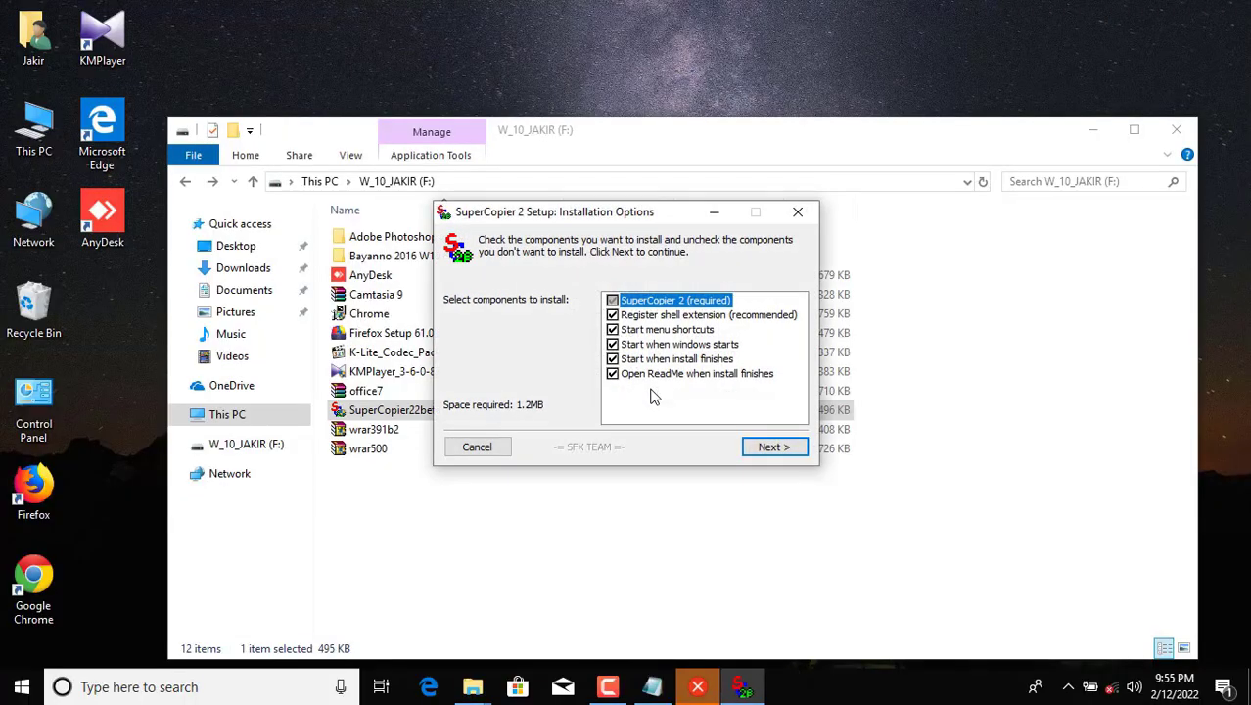
pyautogui.click(769, 456)
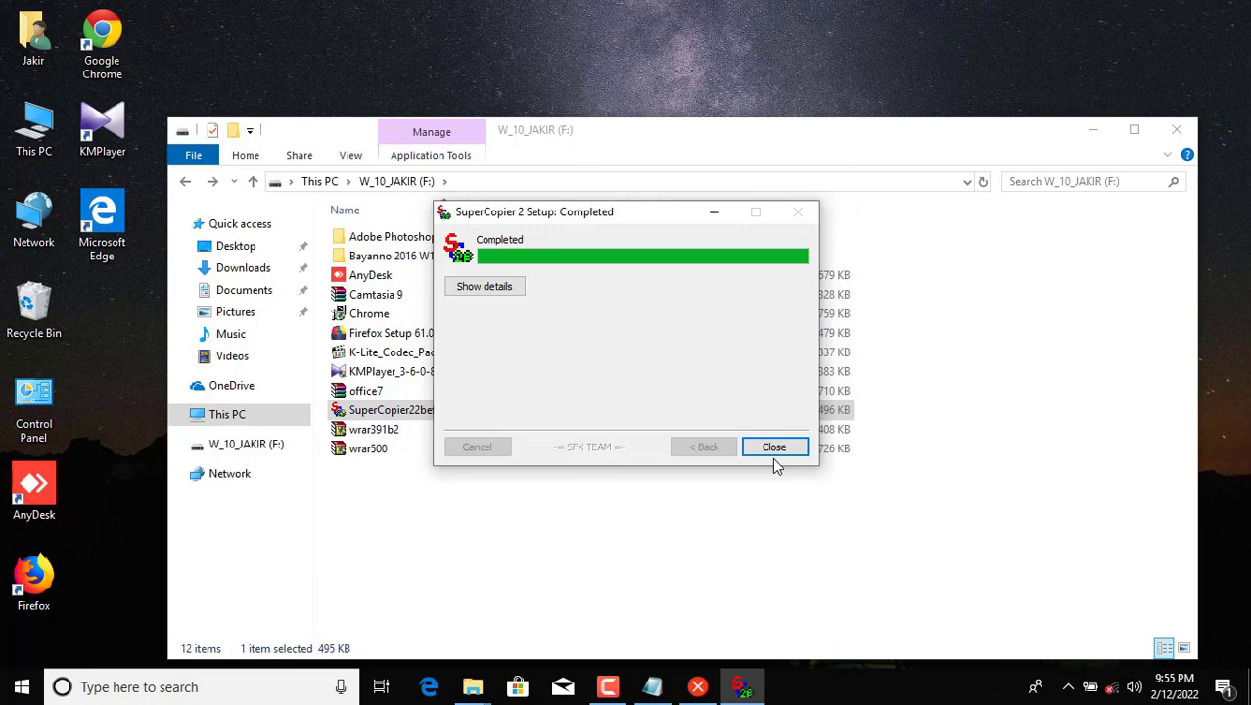
pyautogui.click(774, 448)
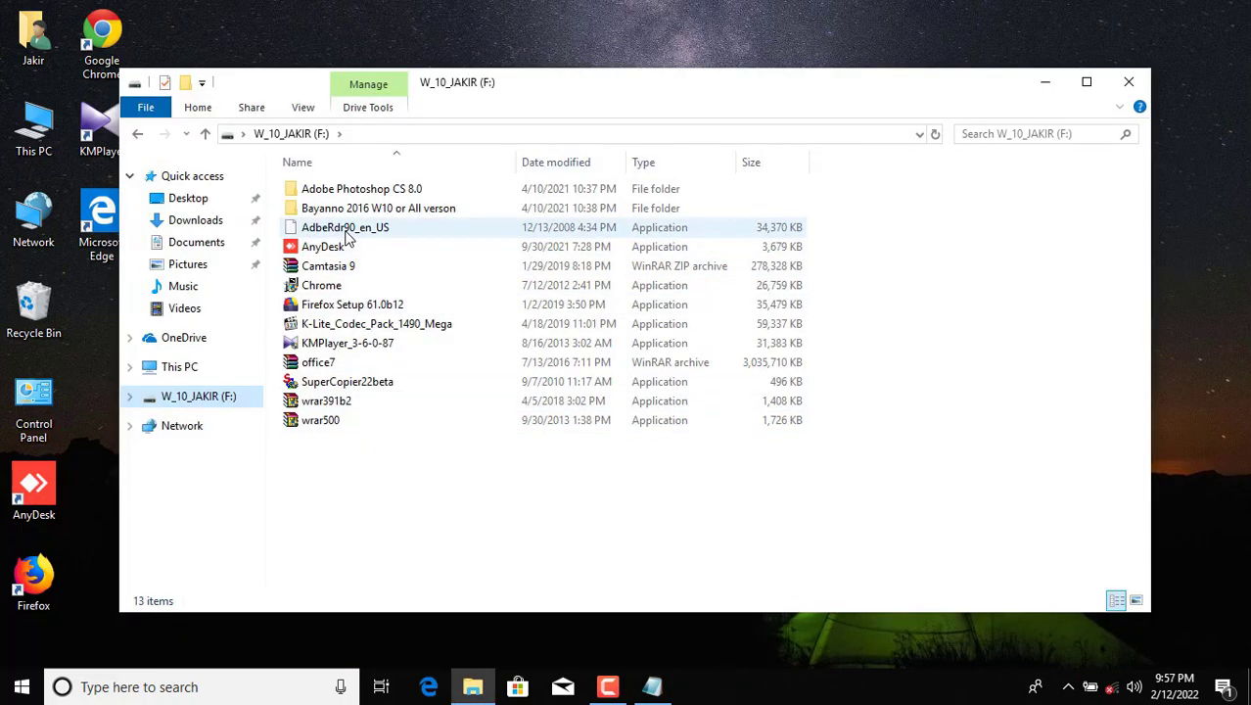
# Step: Install Adobe Reader 9 from AdbeRdr90_en_US into the default destination folder and close the drive window
pyautogui.doubleClick(343, 229)
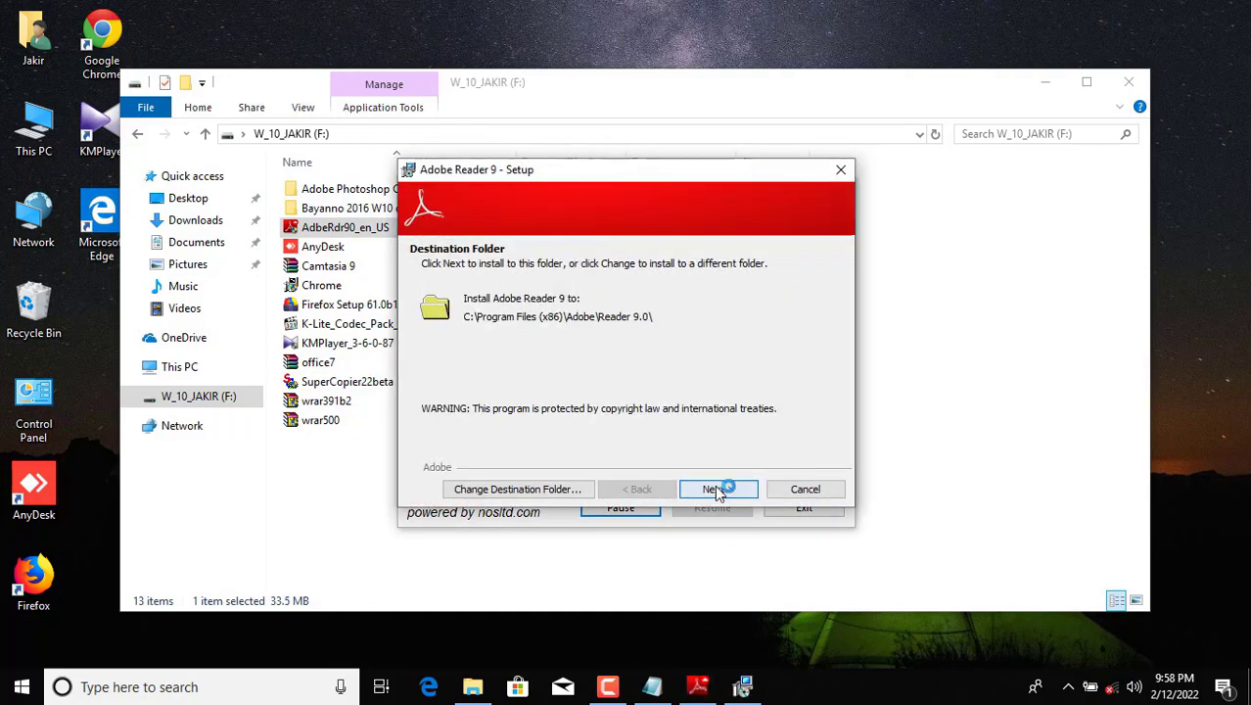
pyautogui.click(715, 489)
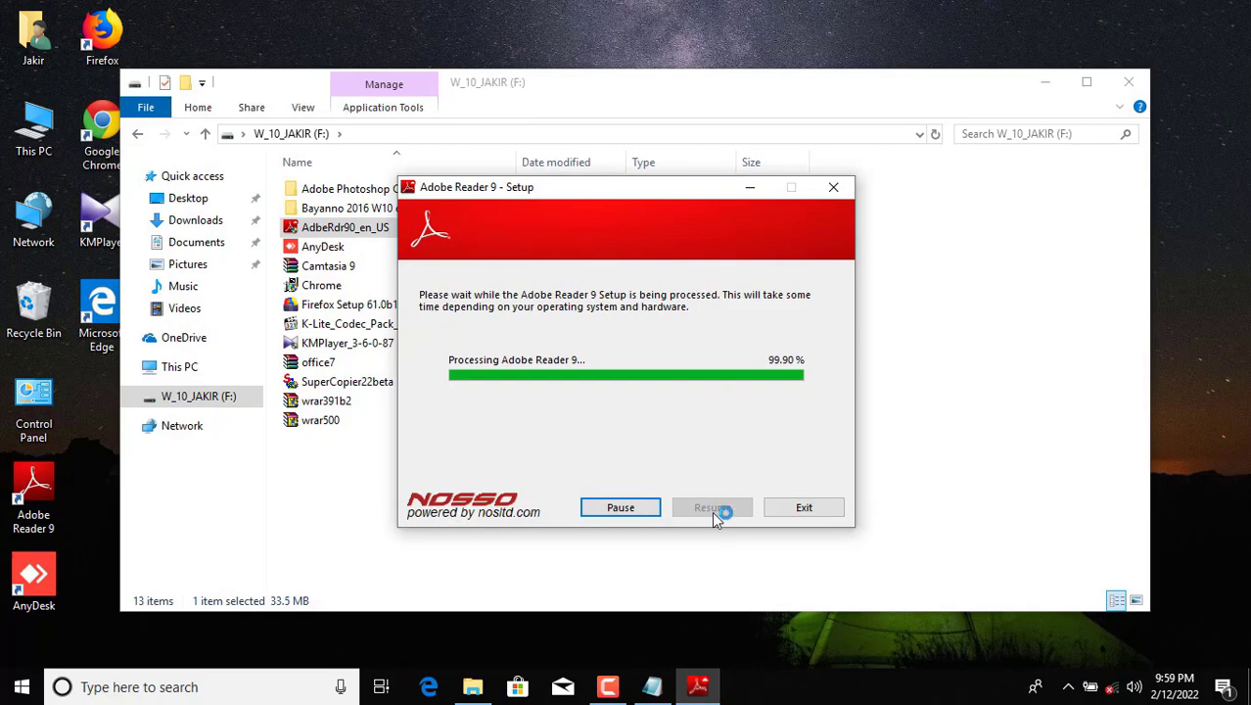
pyautogui.click(1128, 82)
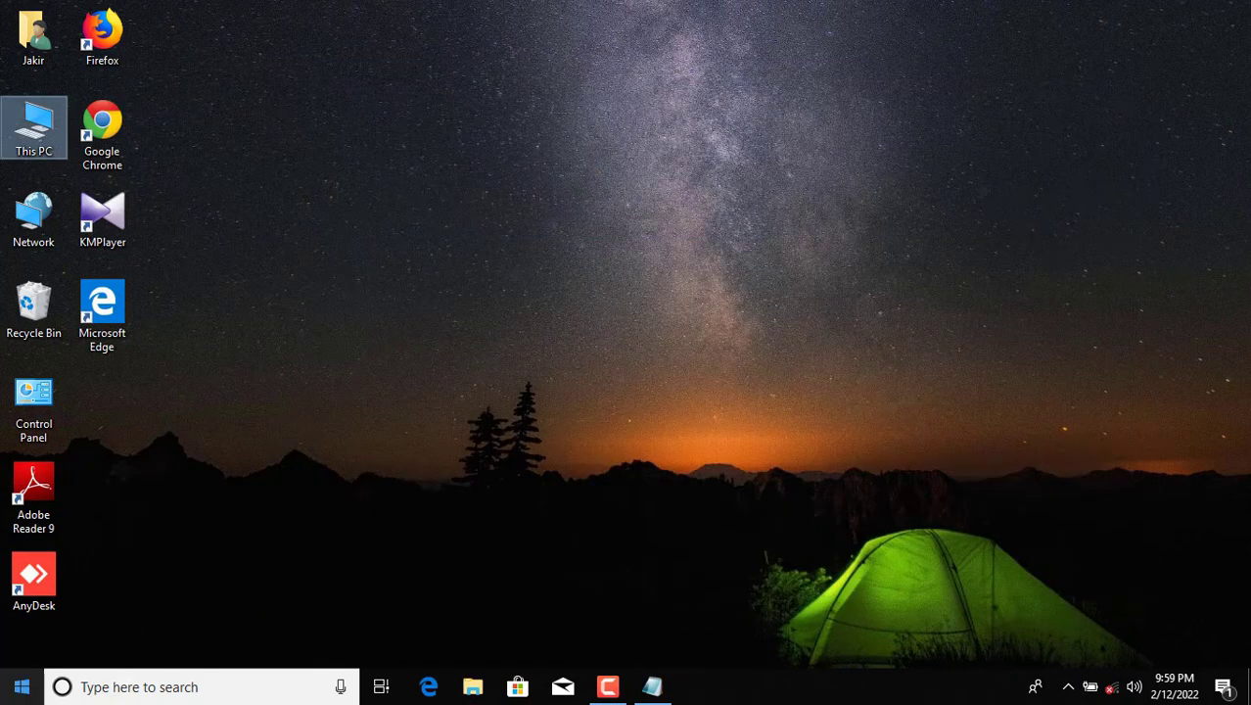
# Step: Find Camtasia 9 under TechSmith in the installed apps and open its file location
pyautogui.click(21, 687)
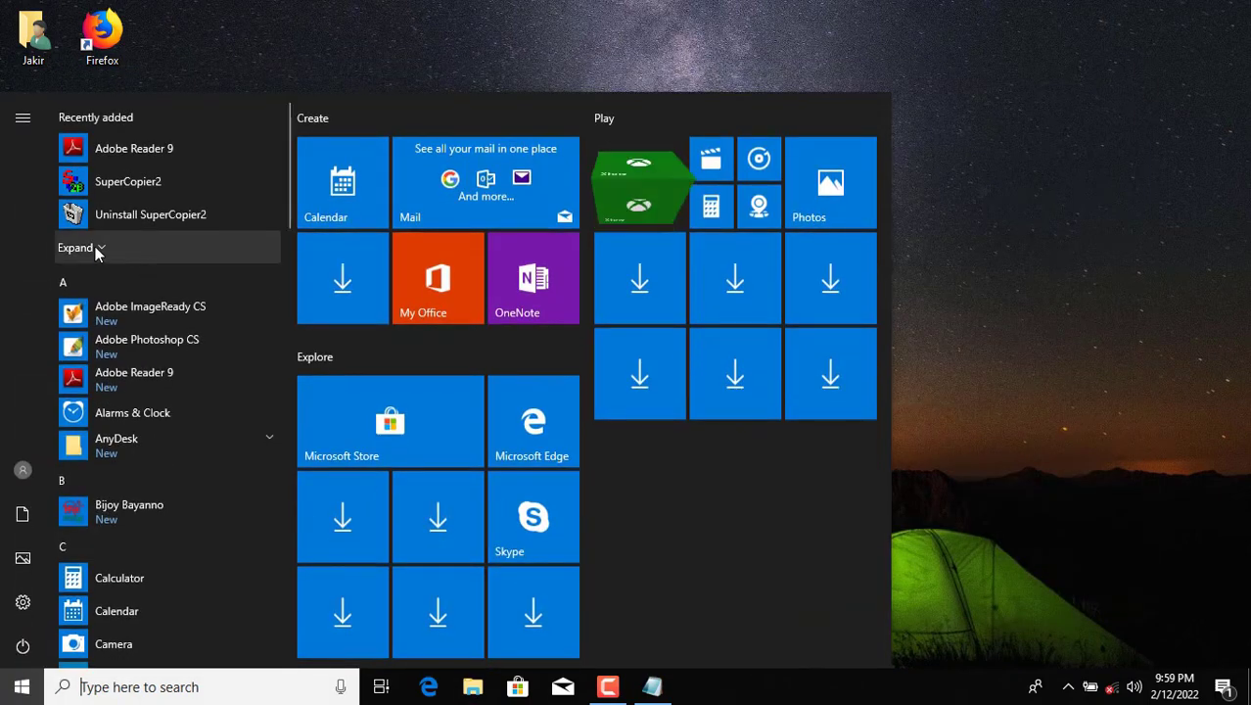
pyautogui.scroll(-10, 245, 361)
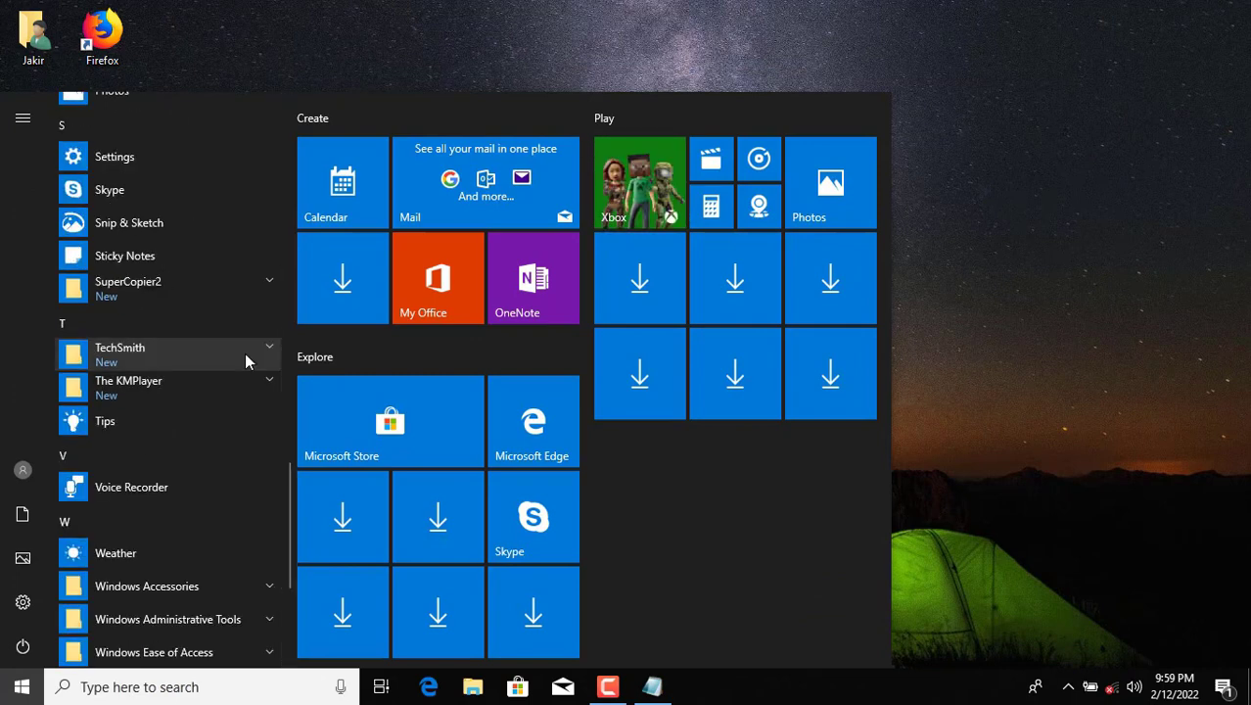
pyautogui.click(247, 353)
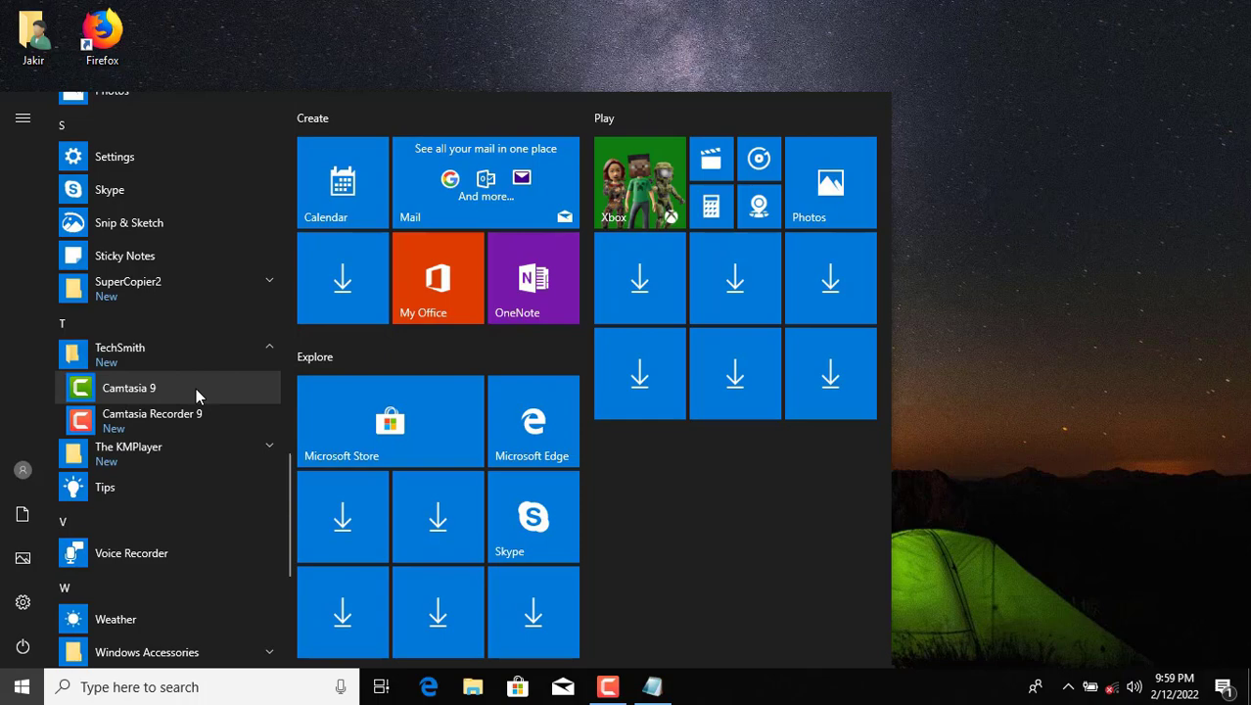
pyautogui.rightClick(195, 388)
pyautogui.moveTo(237, 456)
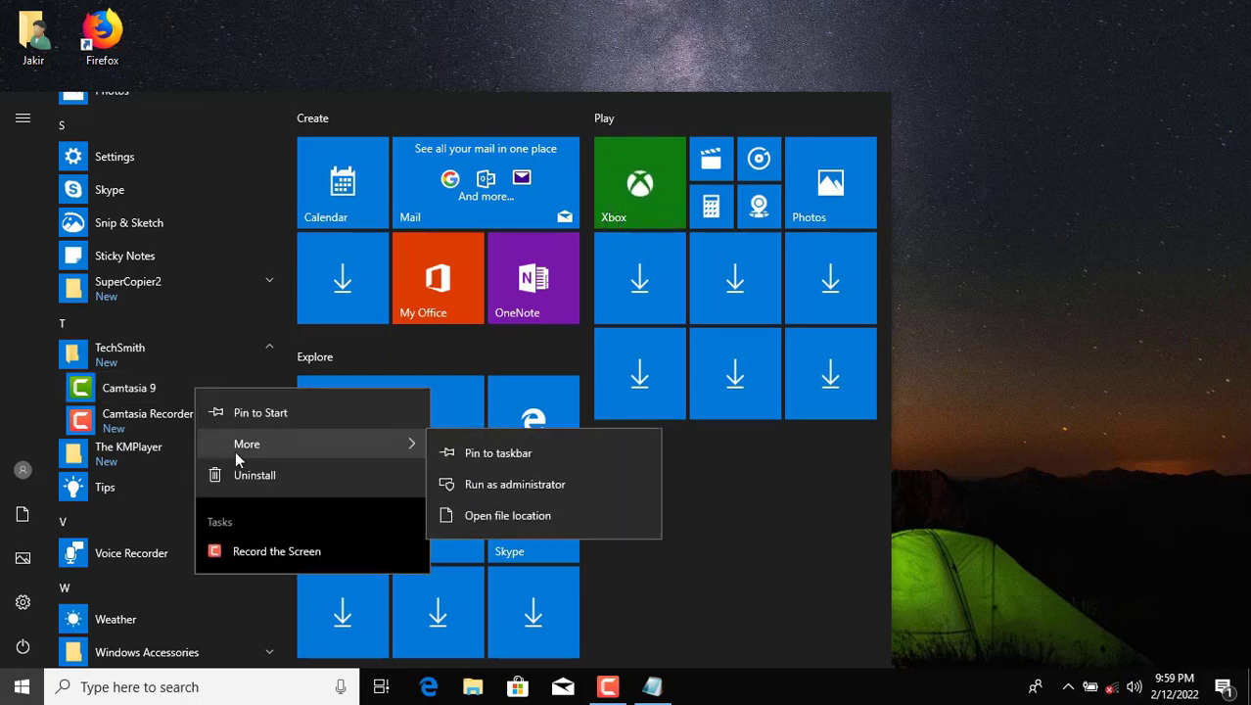
pyautogui.click(478, 519)
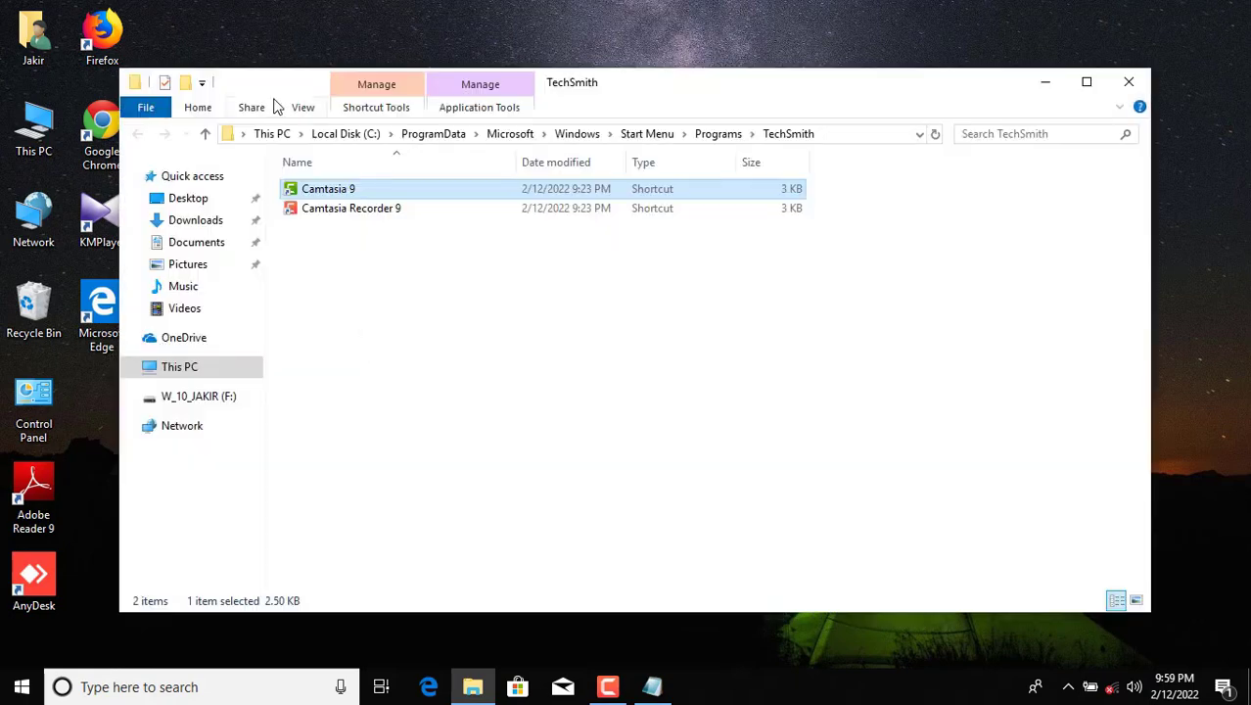
# Step: Create a desktop shortcut for Camtasia 9 and close the TechSmith folder
pyautogui.rightClick(327, 203)
pyautogui.click(327, 188)
pyautogui.rightClick(329, 189)
pyautogui.moveTo(405, 327)
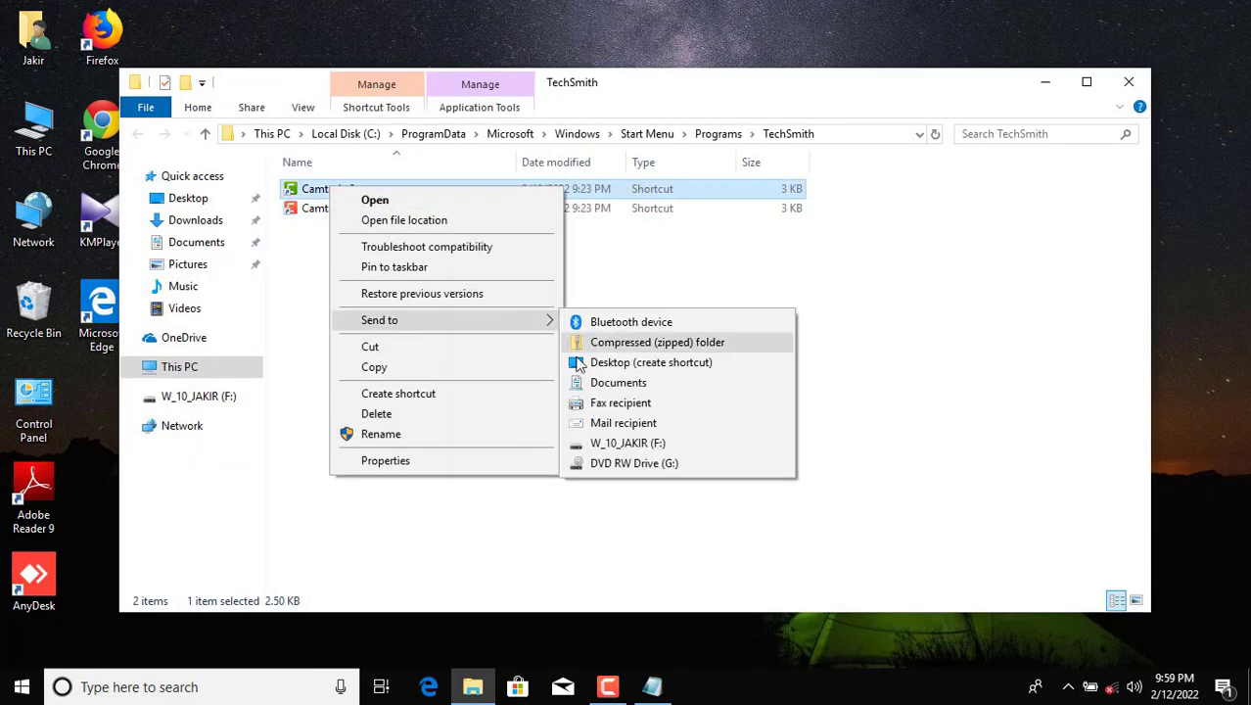
pyautogui.click(588, 363)
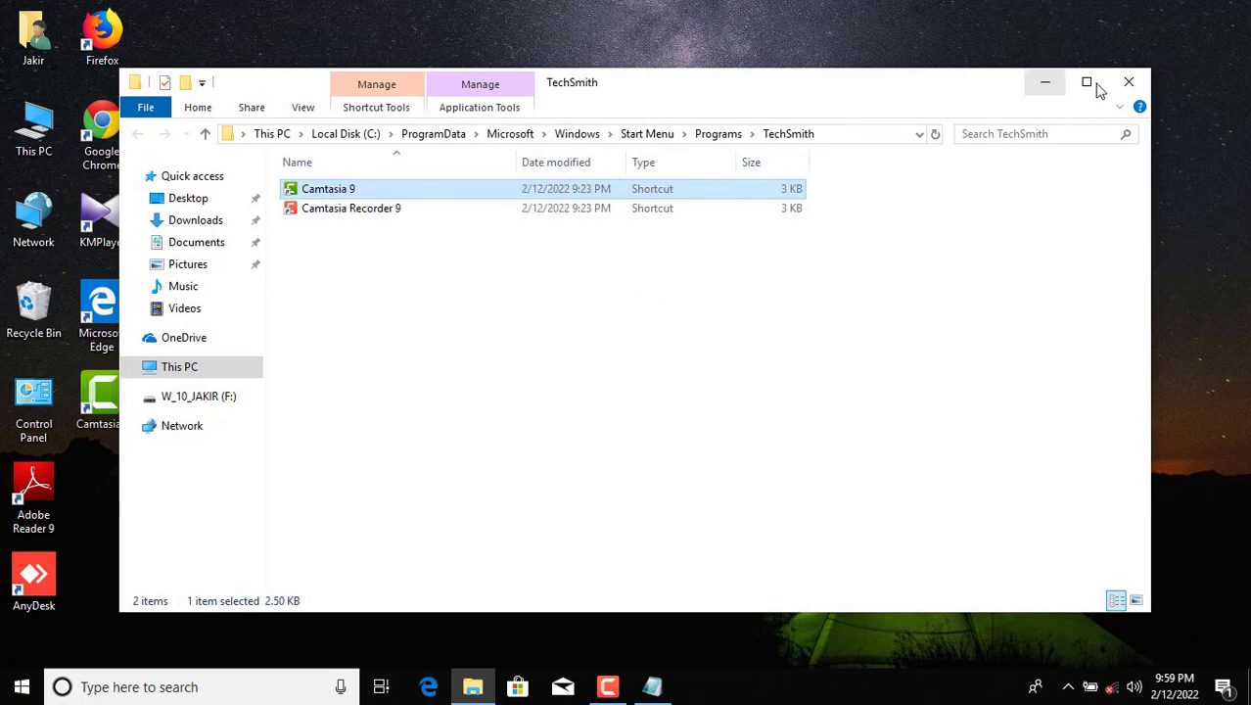
pyautogui.click(1128, 81)
# Step: Refresh the desktop and re-sort its icons so that Camtasia 9 comes before KMPlayer
pyautogui.rightClick(272, 350)
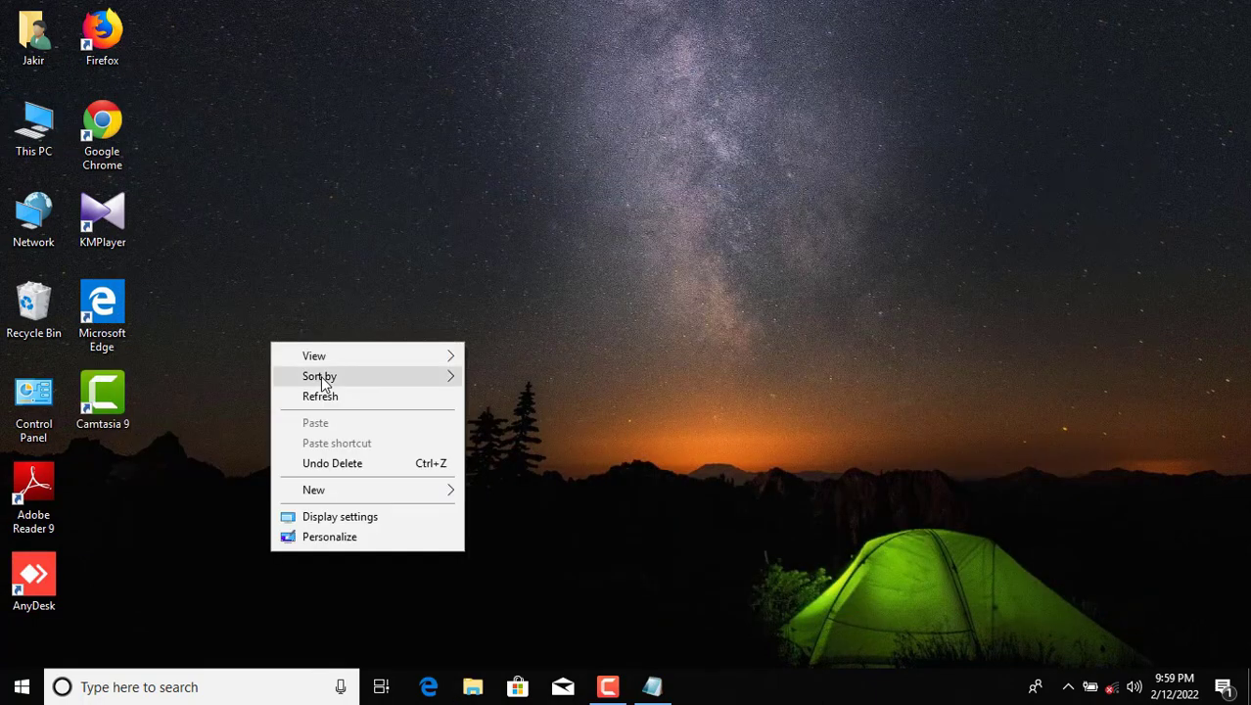
pyautogui.click(354, 398)
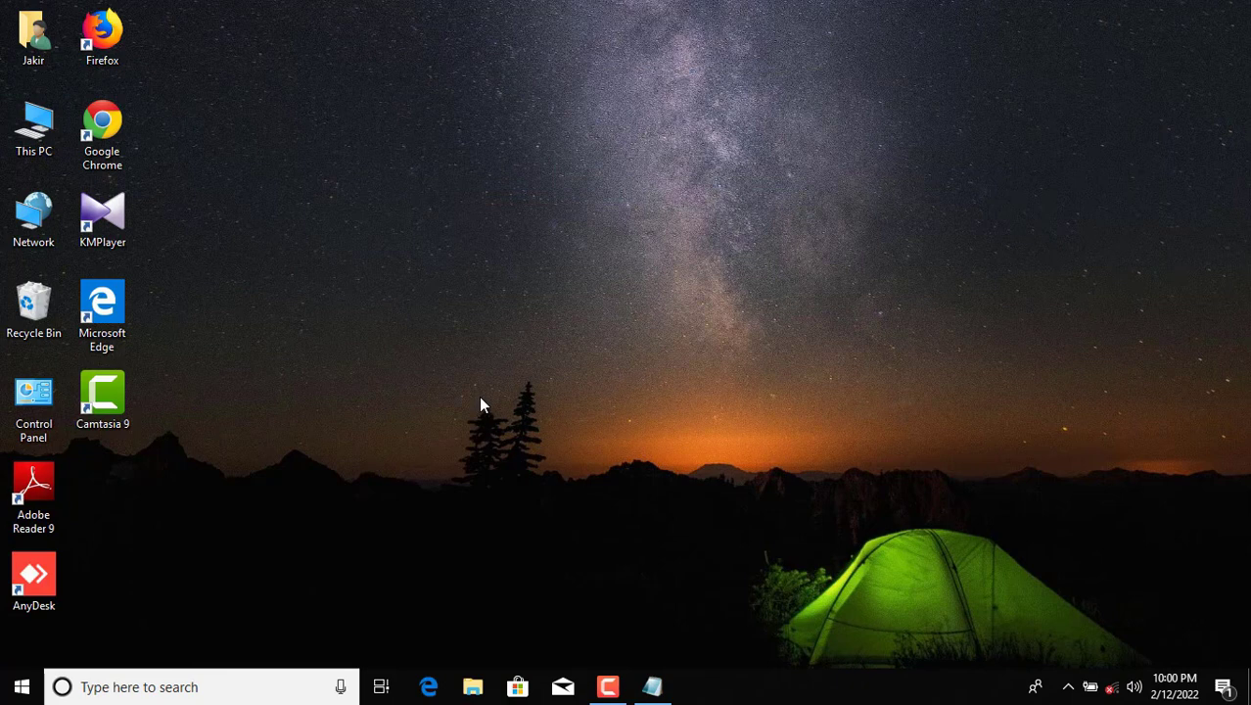
pyautogui.rightClick(492, 469)
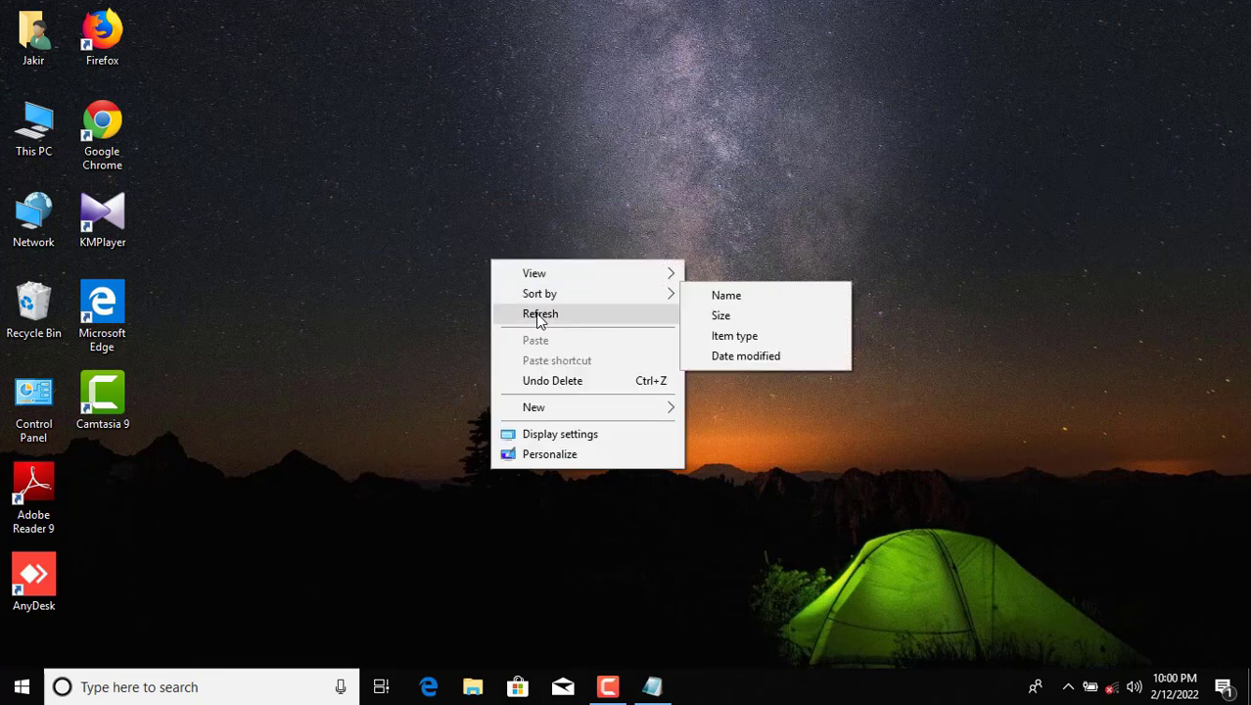
pyautogui.click(541, 315)
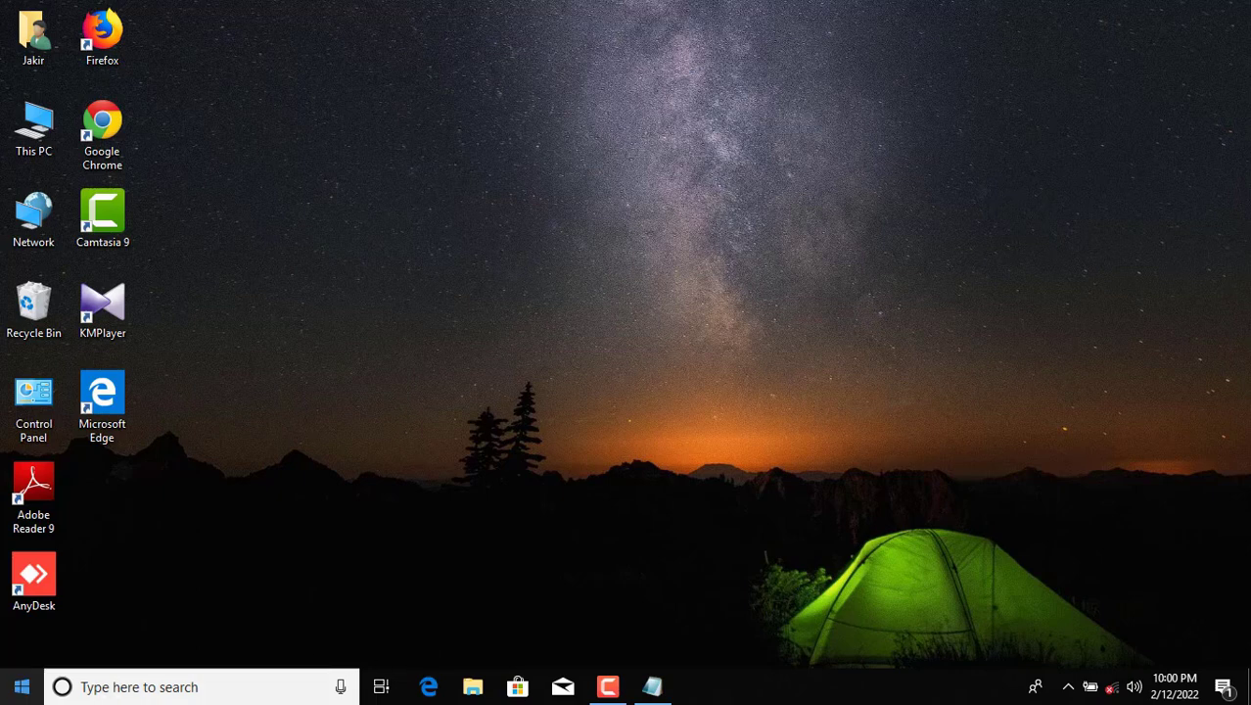
# Step: Replace the taskbar search box with the Cortana icon
pyautogui.rightClick(805, 697)
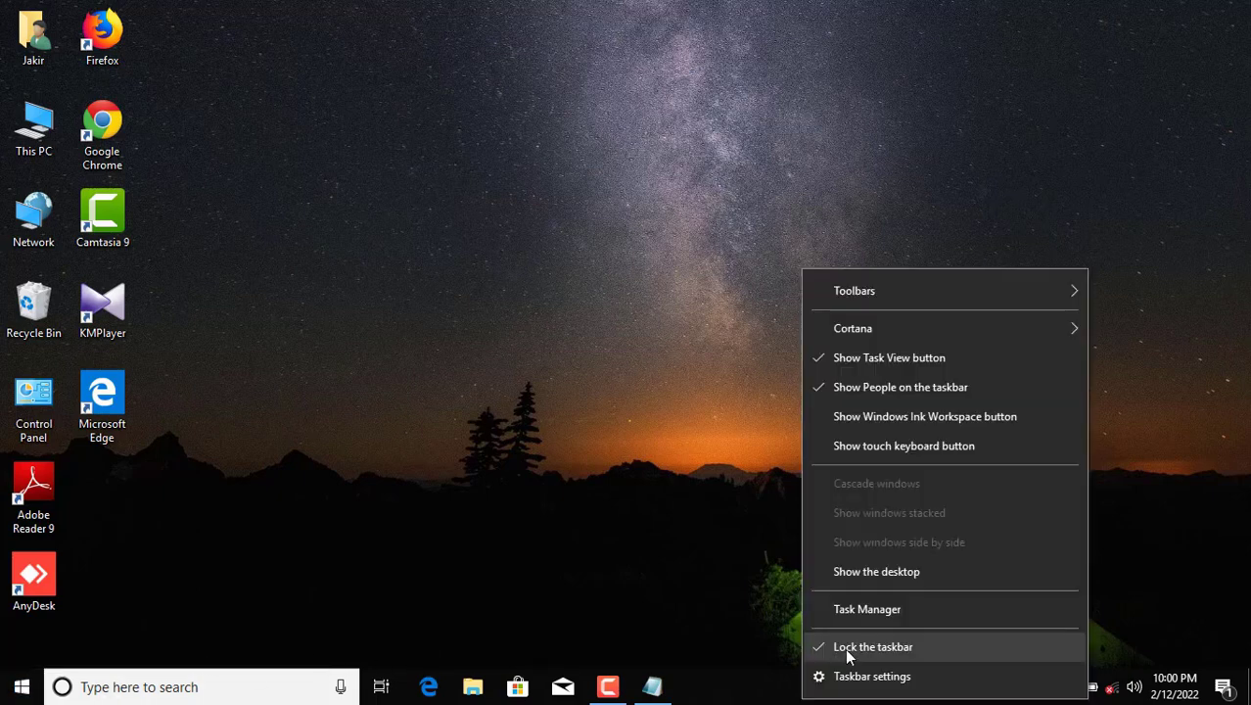
pyautogui.moveTo(902, 329)
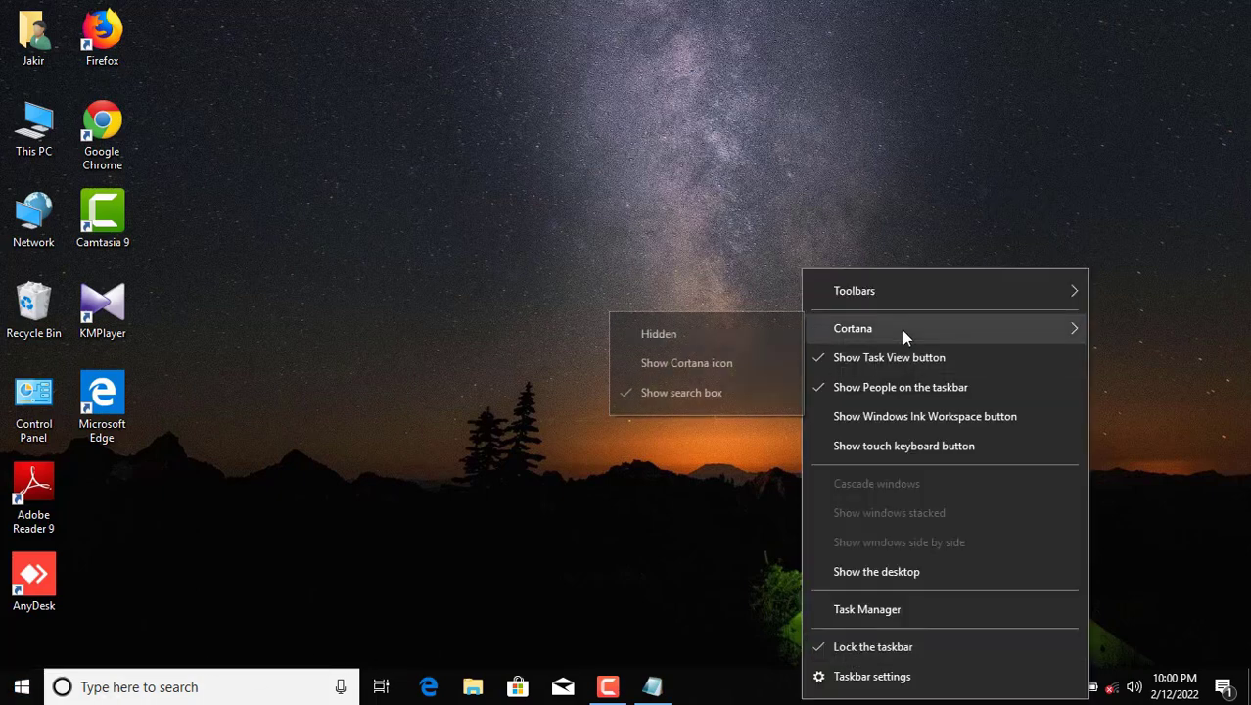
pyautogui.click(718, 362)
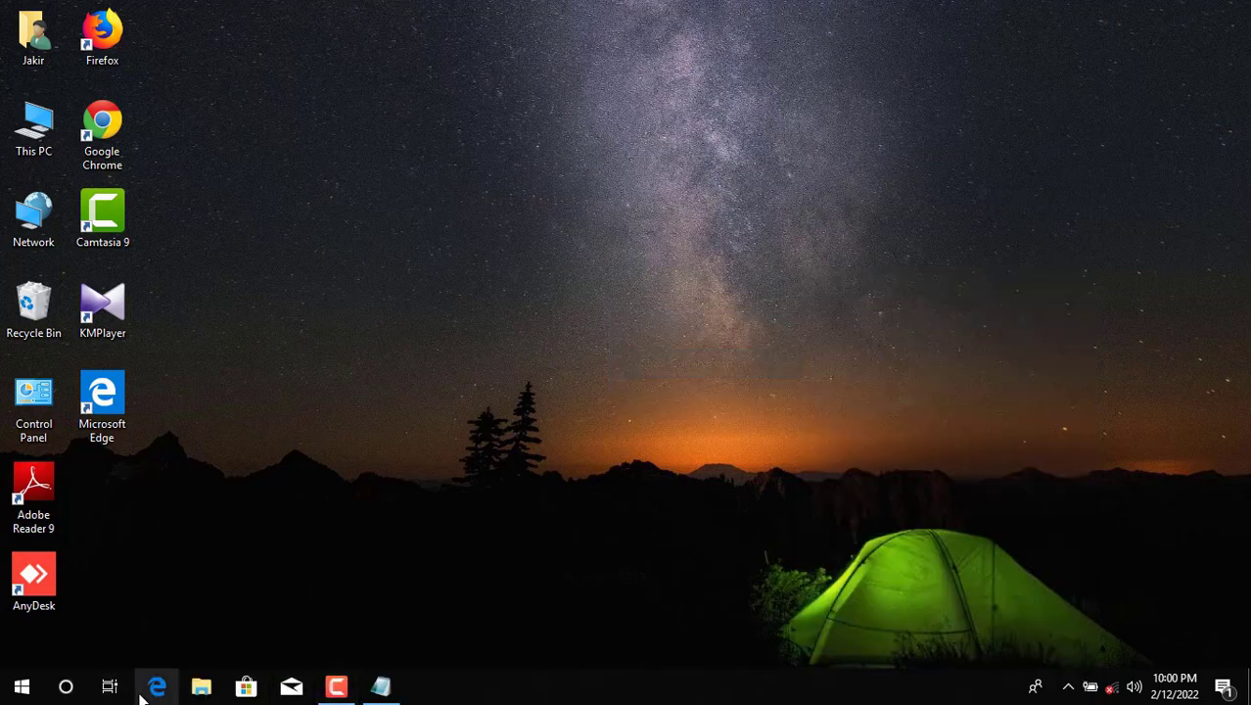
# Step: Review the open windows and earlier activities in Task View and return to the desktop
pyautogui.click(110, 686)
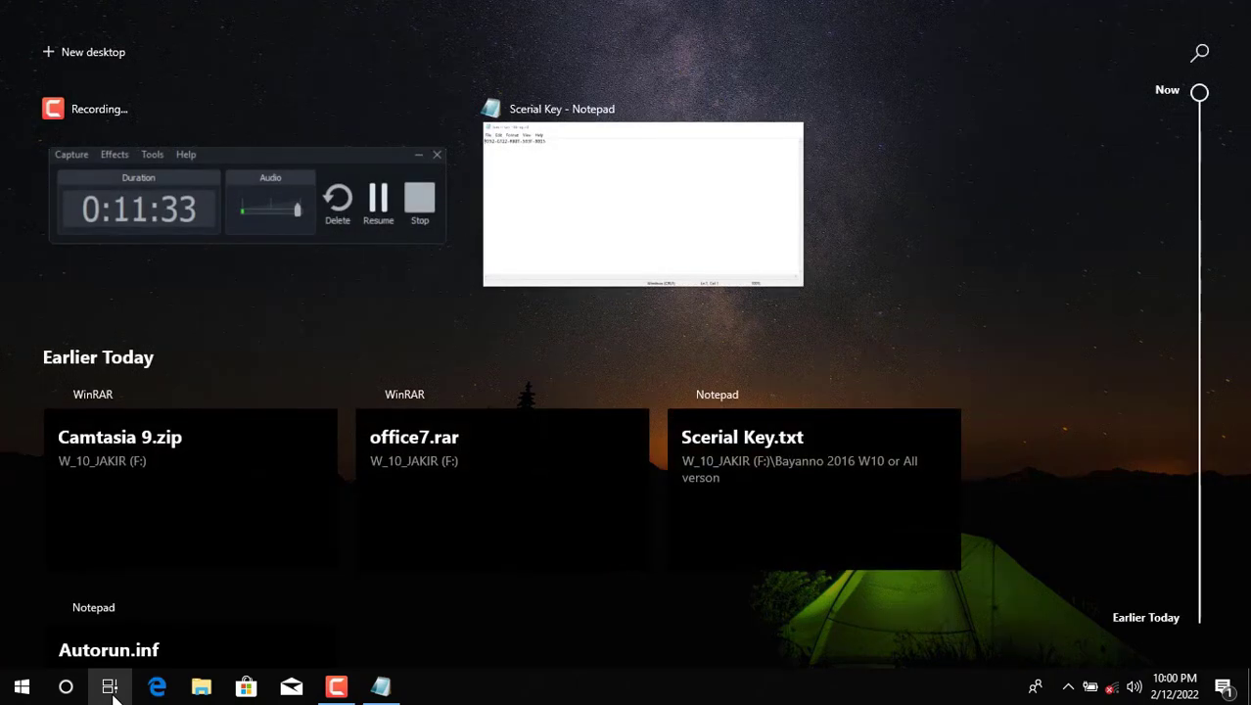
pyautogui.click(989, 208)
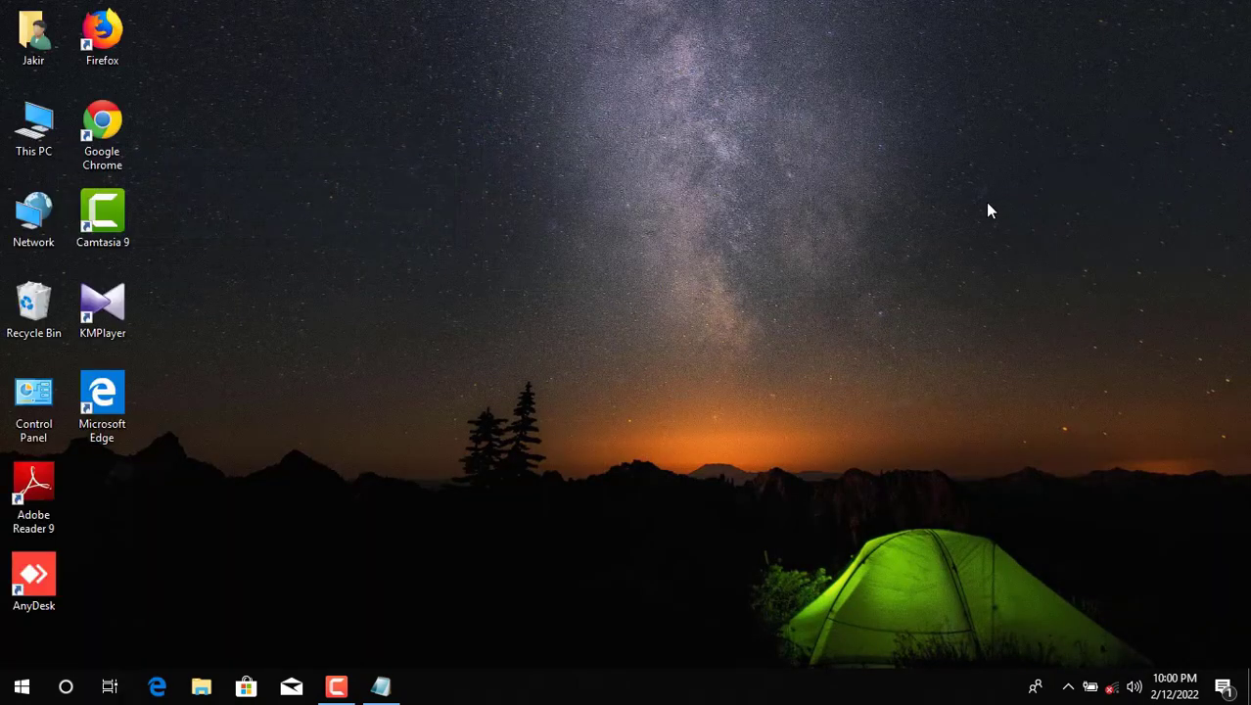
pyautogui.moveTo(337, 688)
# Step: Find Adobe Photoshop CS in the installed apps and open its file location
pyautogui.click(22, 686)
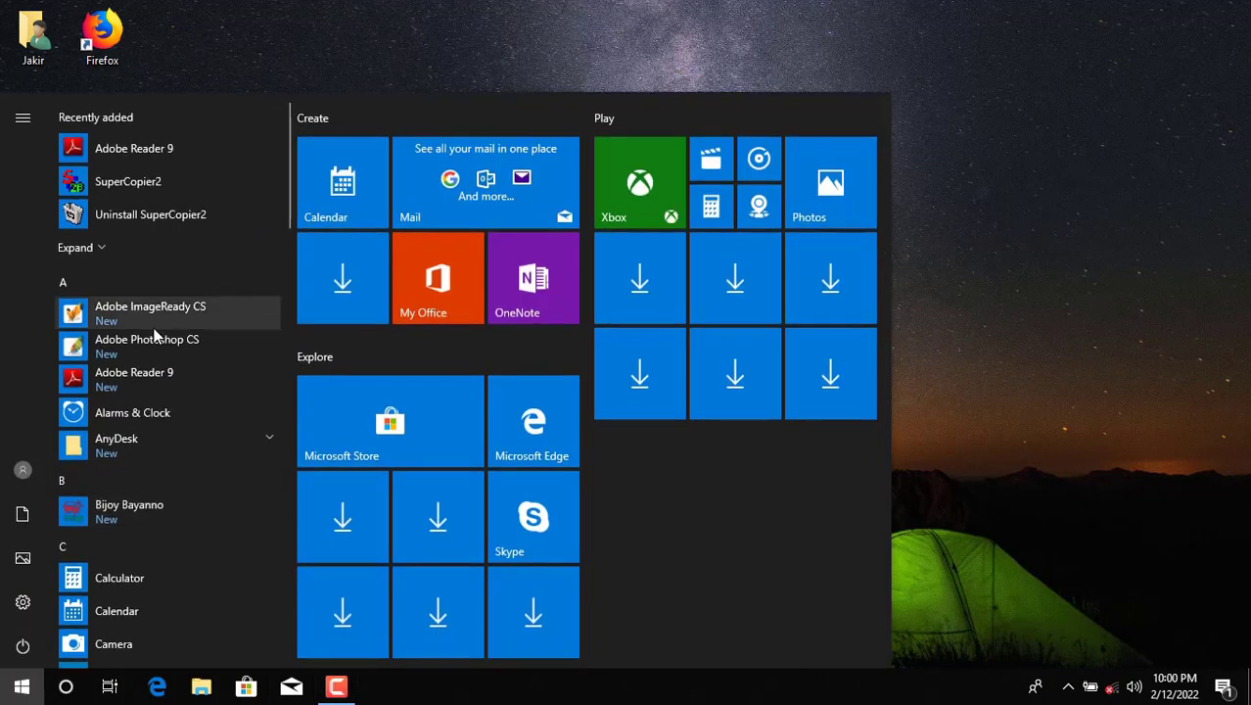
pyautogui.rightClick(152, 347)
pyautogui.moveTo(210, 406)
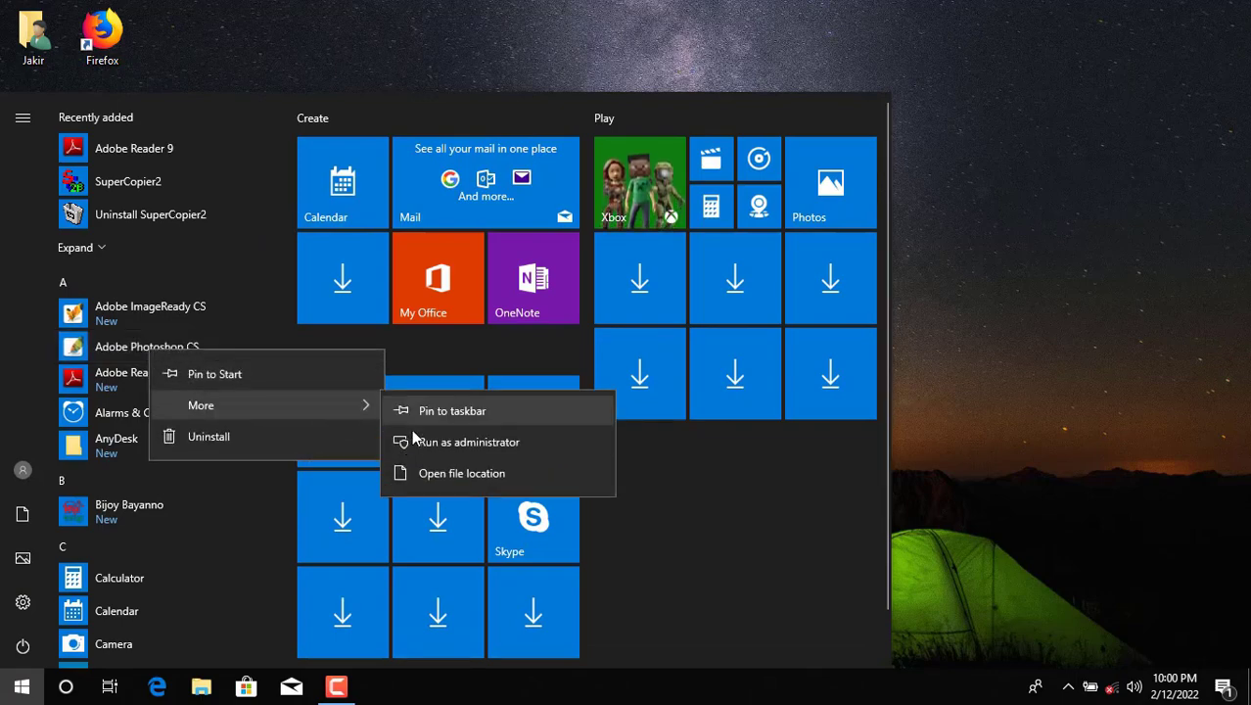
pyautogui.click(423, 475)
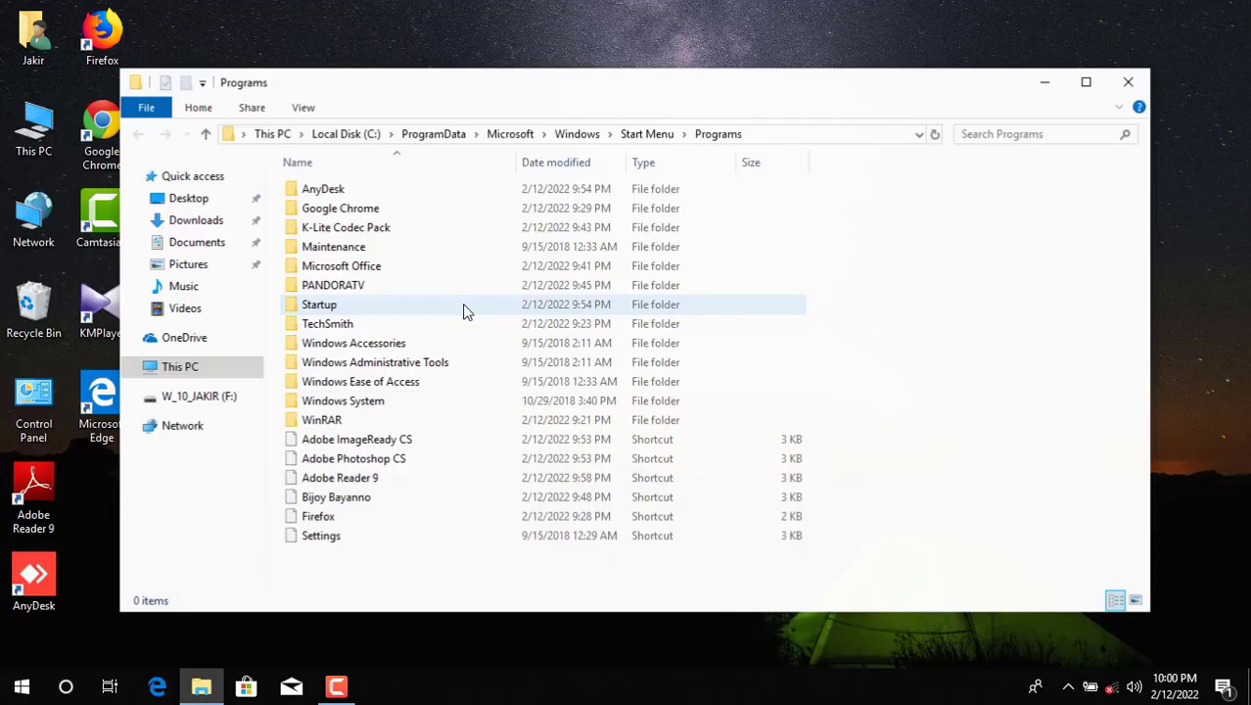
# Step: Create a desktop shortcut for Adobe Photoshop CS and close the Programs folder
pyautogui.rightClick(331, 461)
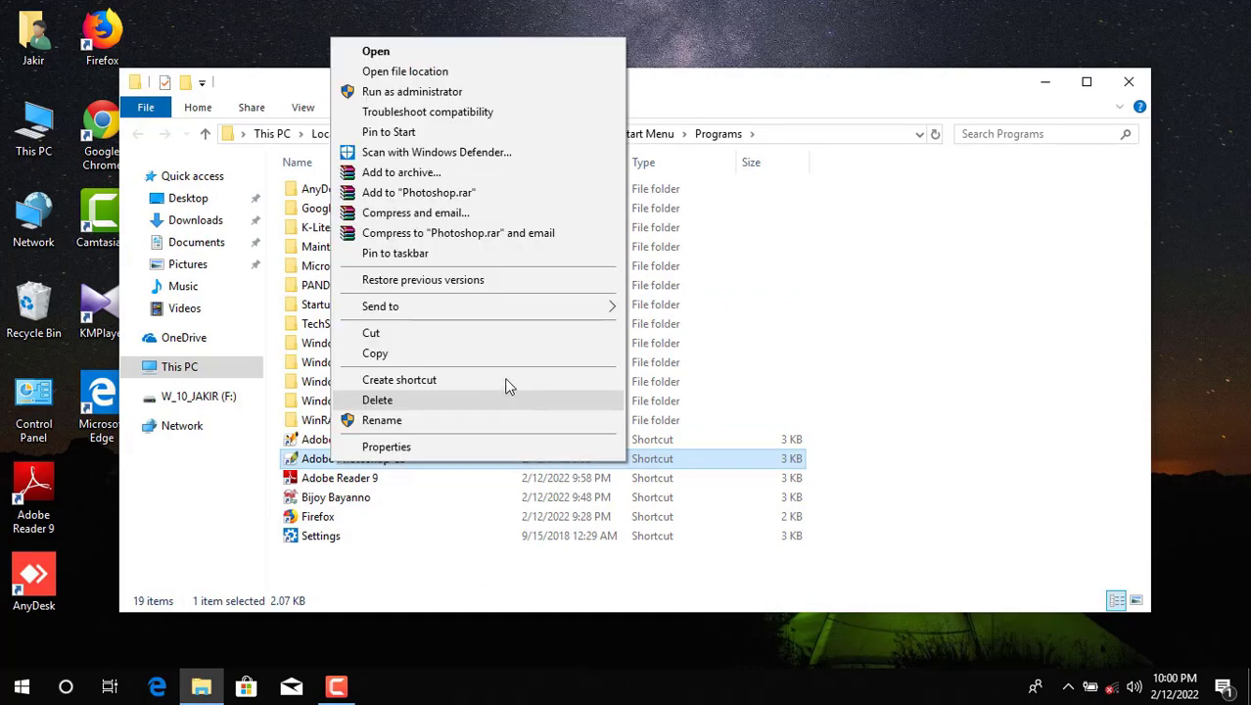
pyautogui.moveTo(511, 307)
pyautogui.click(740, 358)
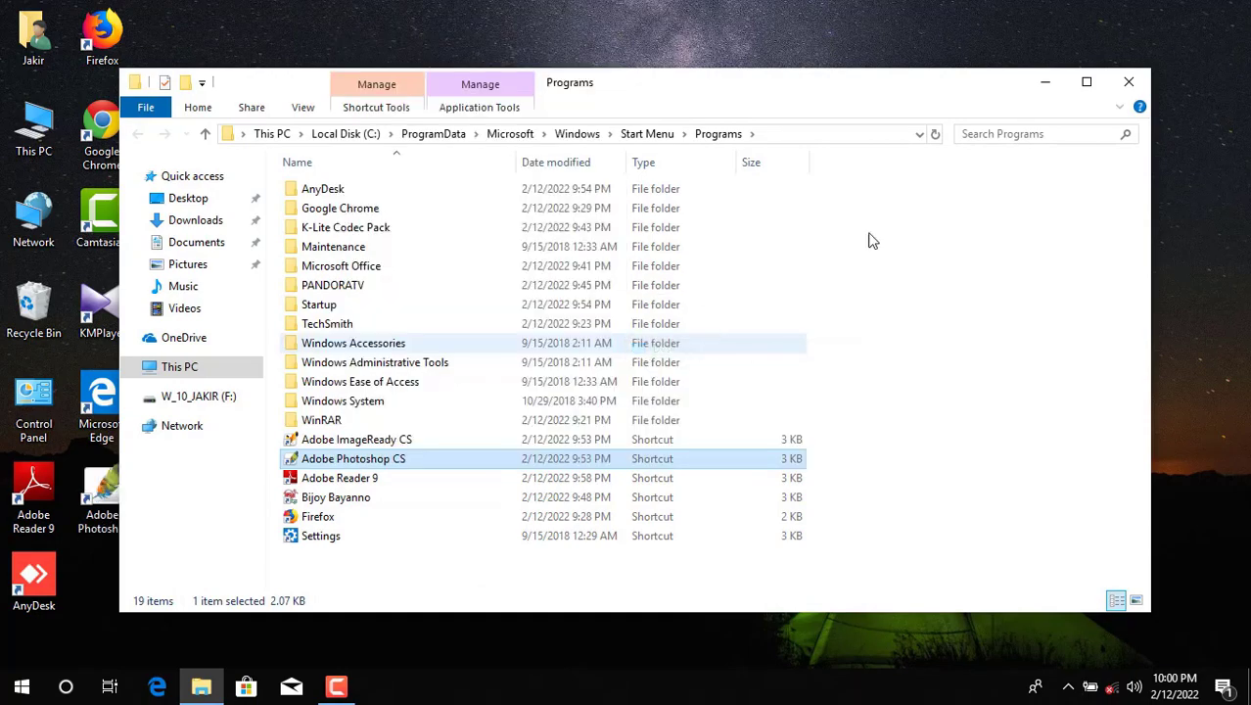
pyautogui.click(1129, 83)
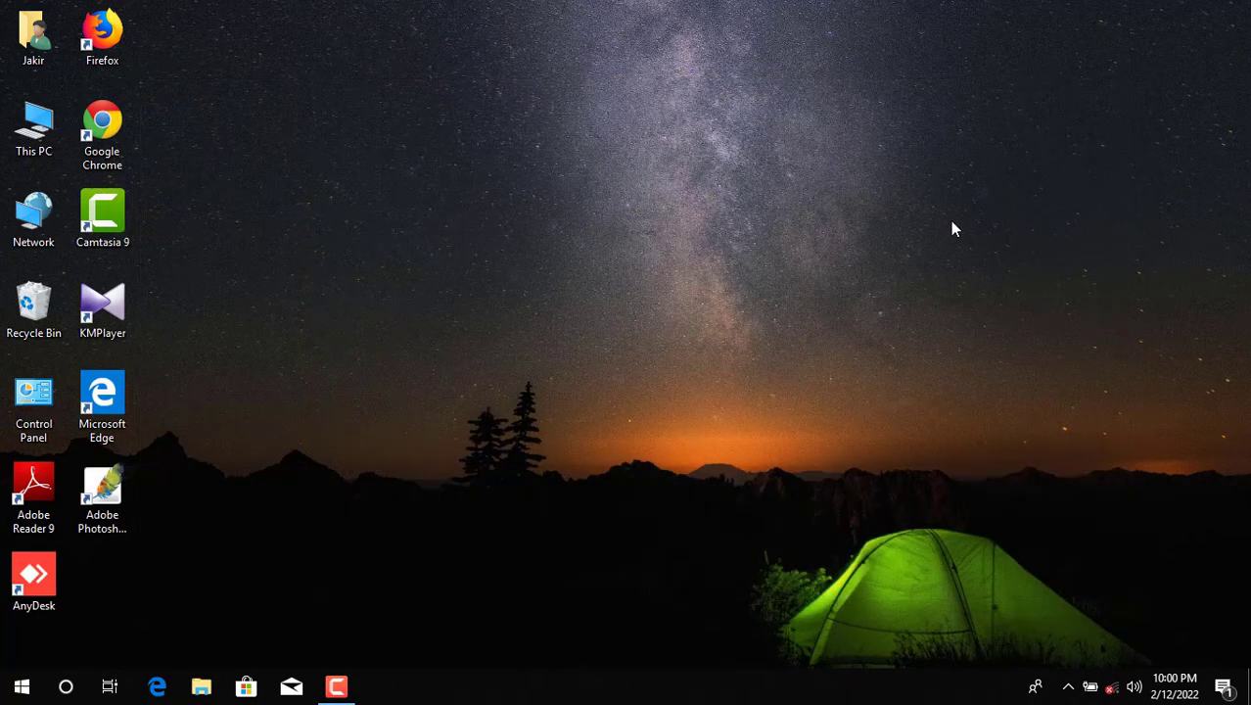
# Step: Refresh the desktop and sort its icons by name, repeating the sort so the system icons come first
pyautogui.rightClick(734, 196)
pyautogui.moveTo(756, 206)
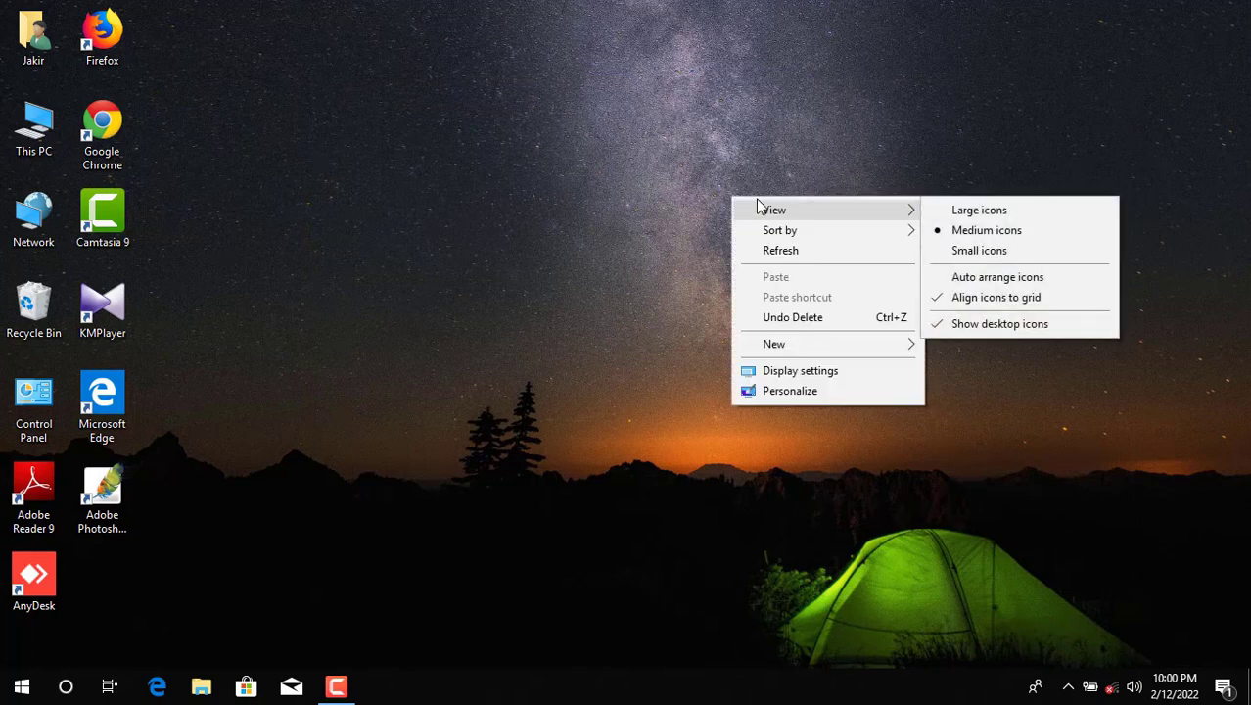
pyautogui.click(783, 250)
pyautogui.rightClick(645, 197)
pyautogui.moveTo(688, 218)
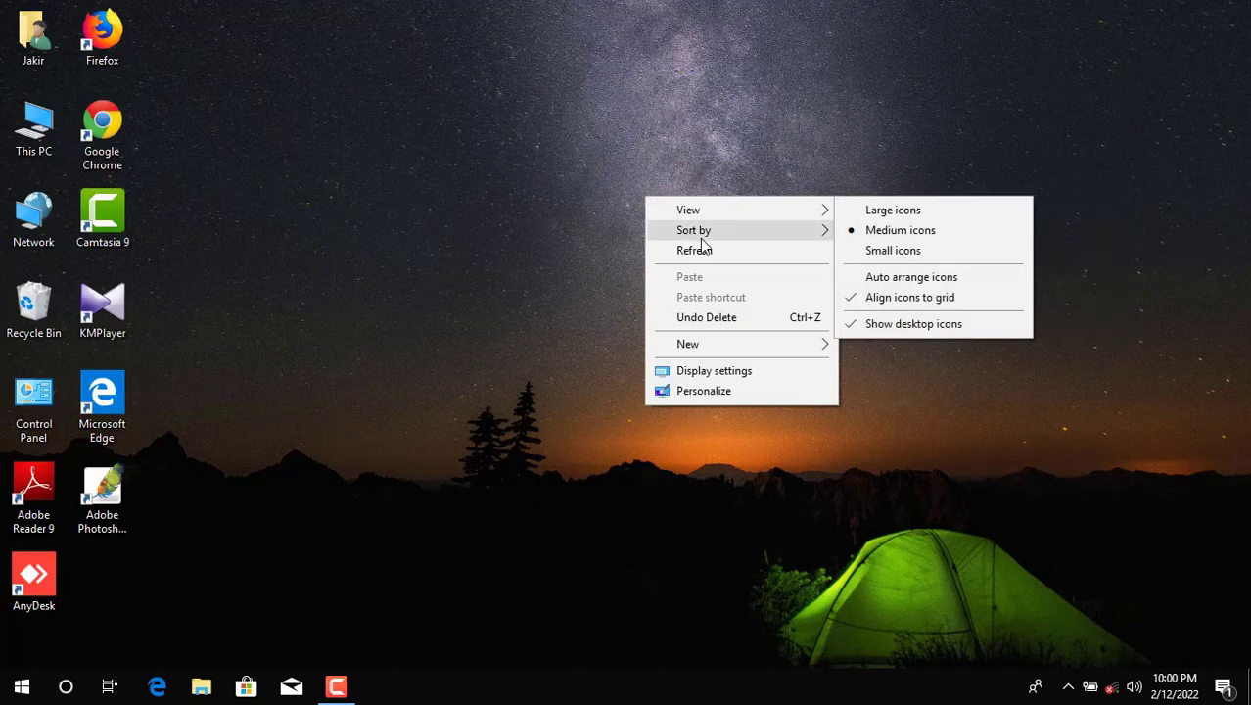
pyautogui.click(886, 233)
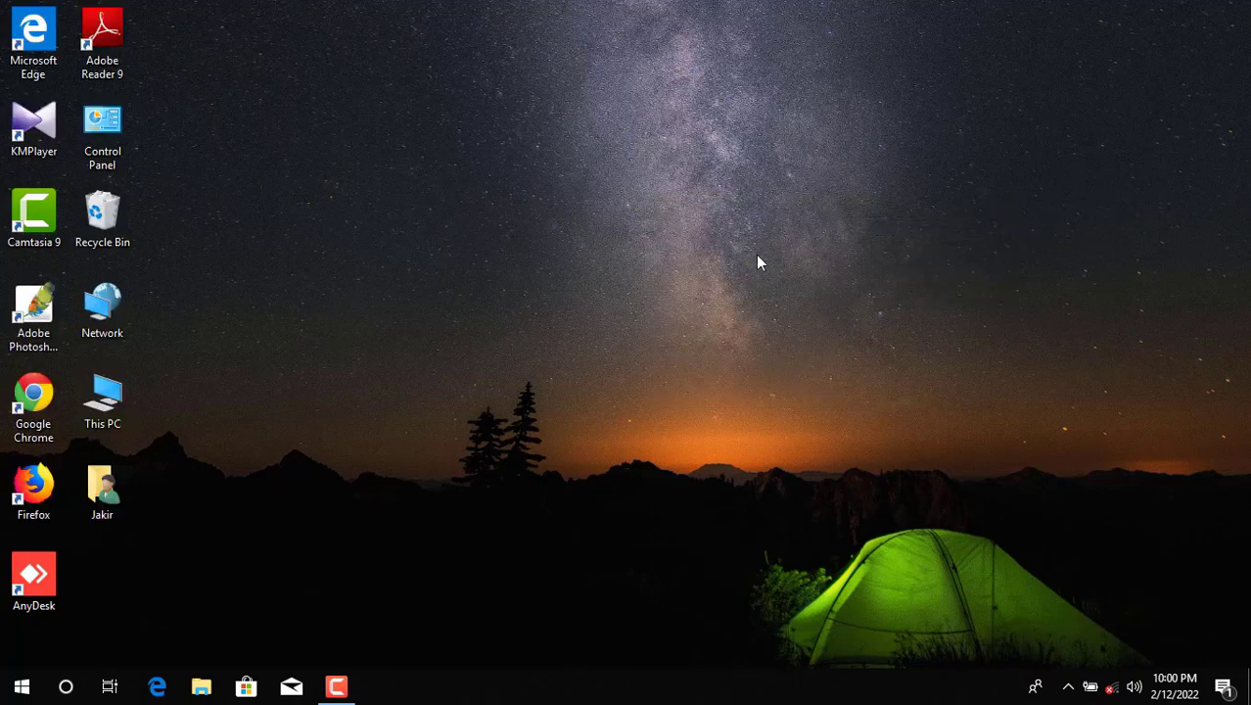
pyautogui.rightClick(756, 255)
pyautogui.moveTo(773, 265)
pyautogui.click(902, 267)
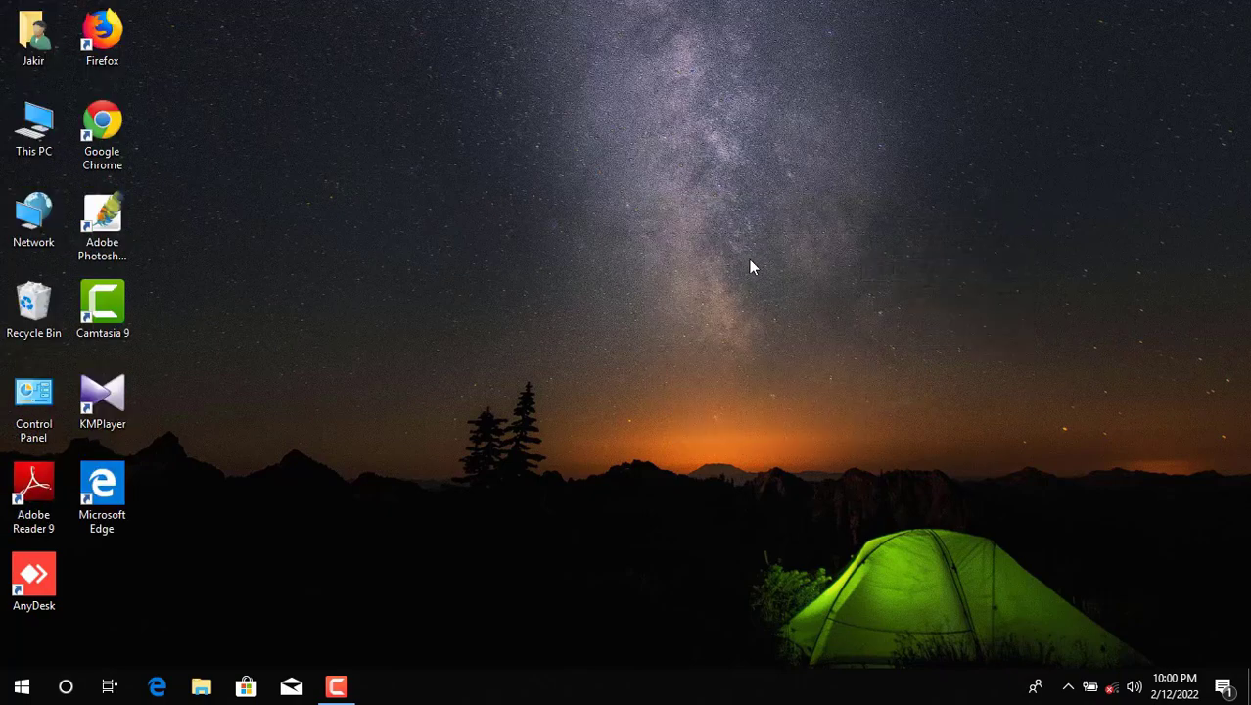
# Step: Switch the desktop icons to the small icon size
pyautogui.rightClick(644, 173)
pyautogui.moveTo(714, 200)
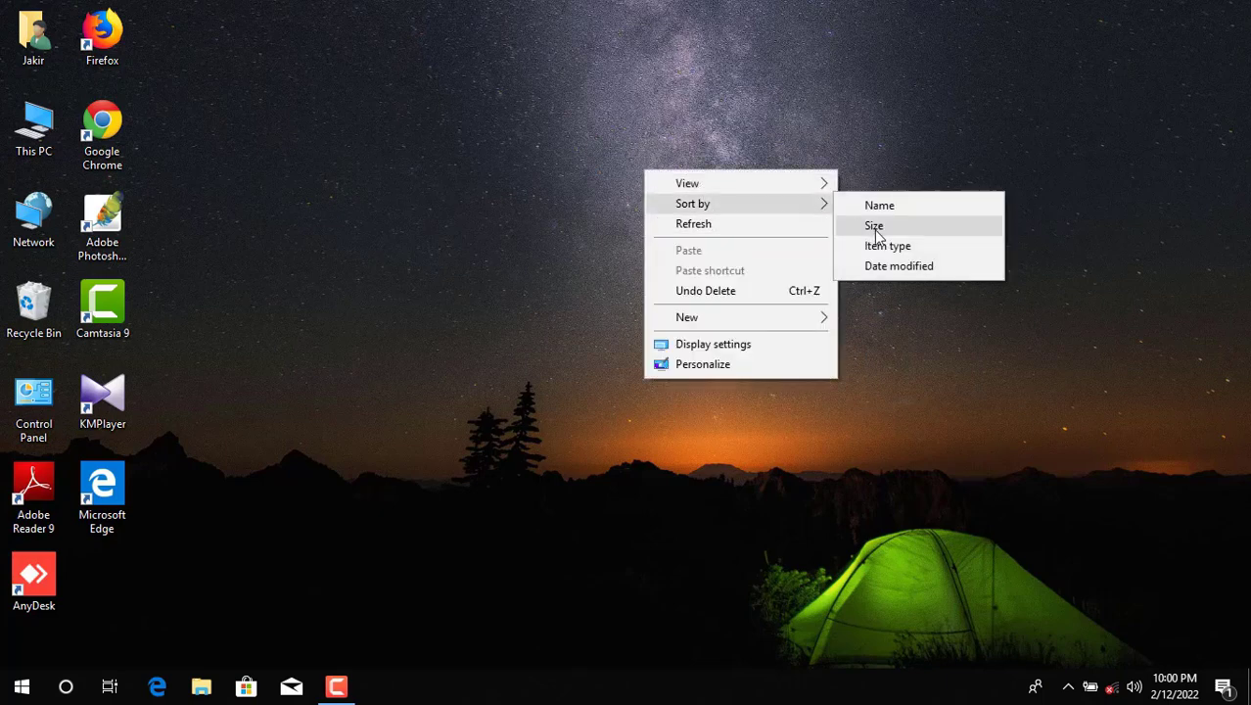
pyautogui.moveTo(793, 186)
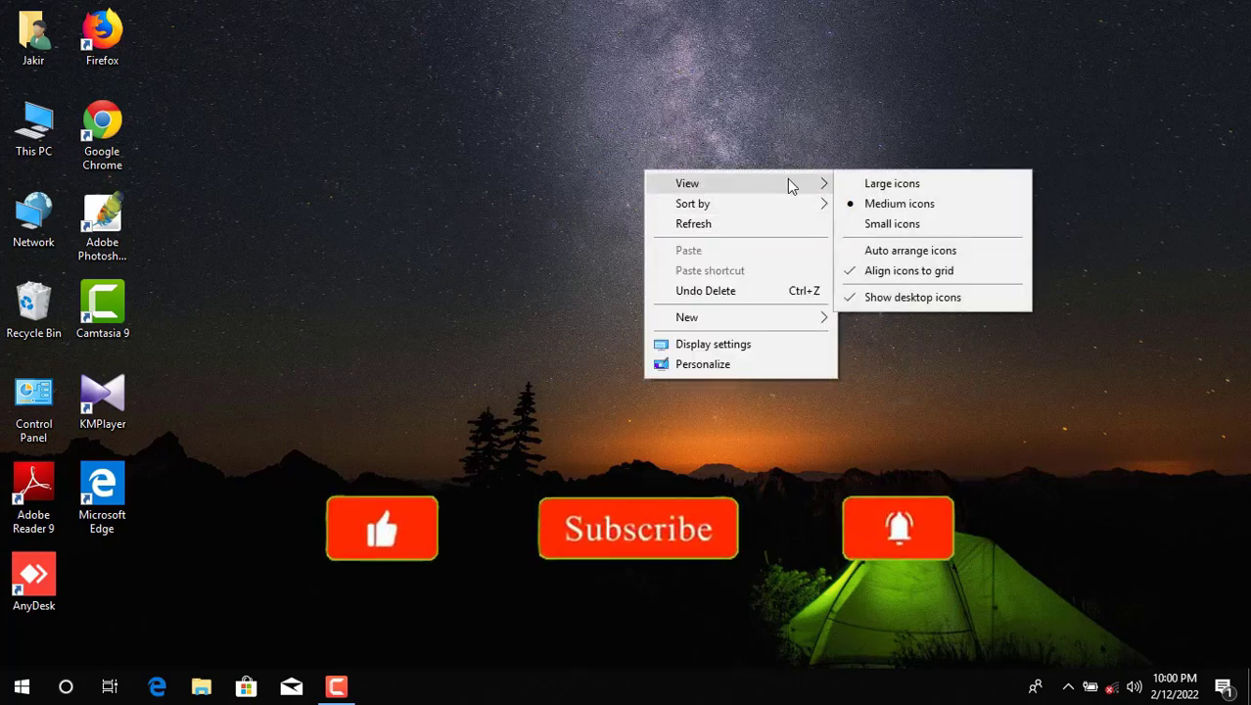
pyautogui.click(889, 224)
pyautogui.rightClick(453, 147)
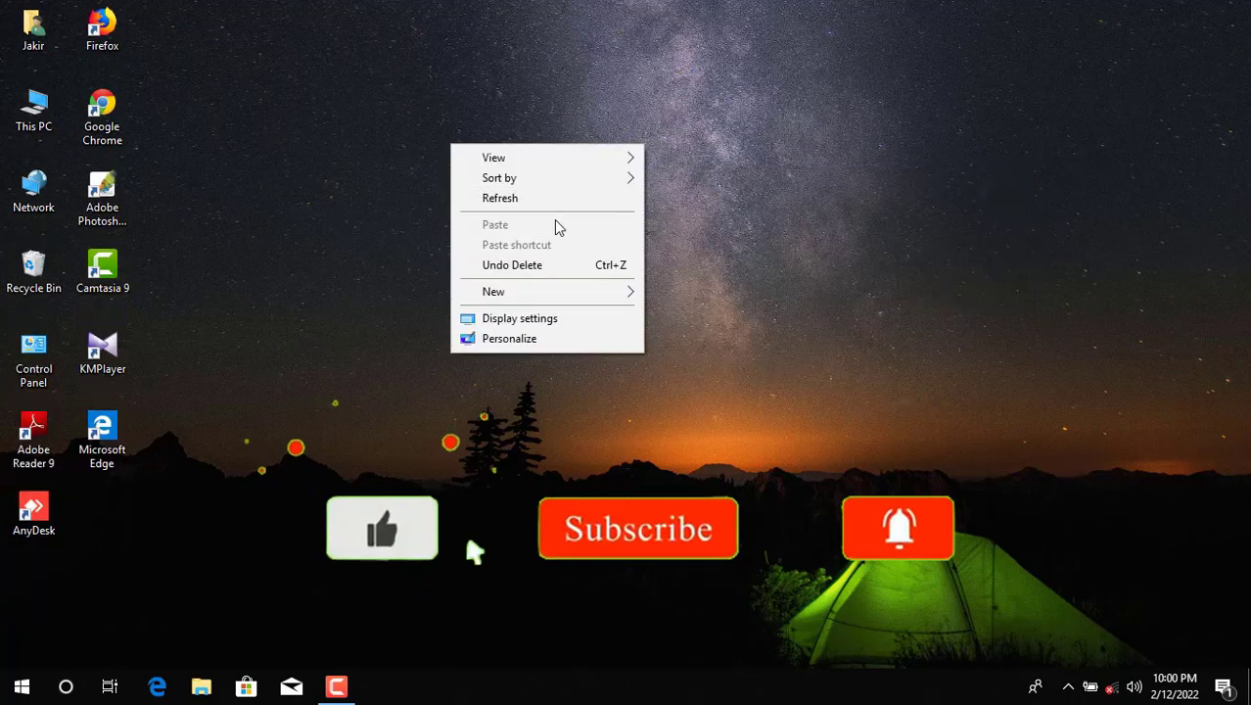